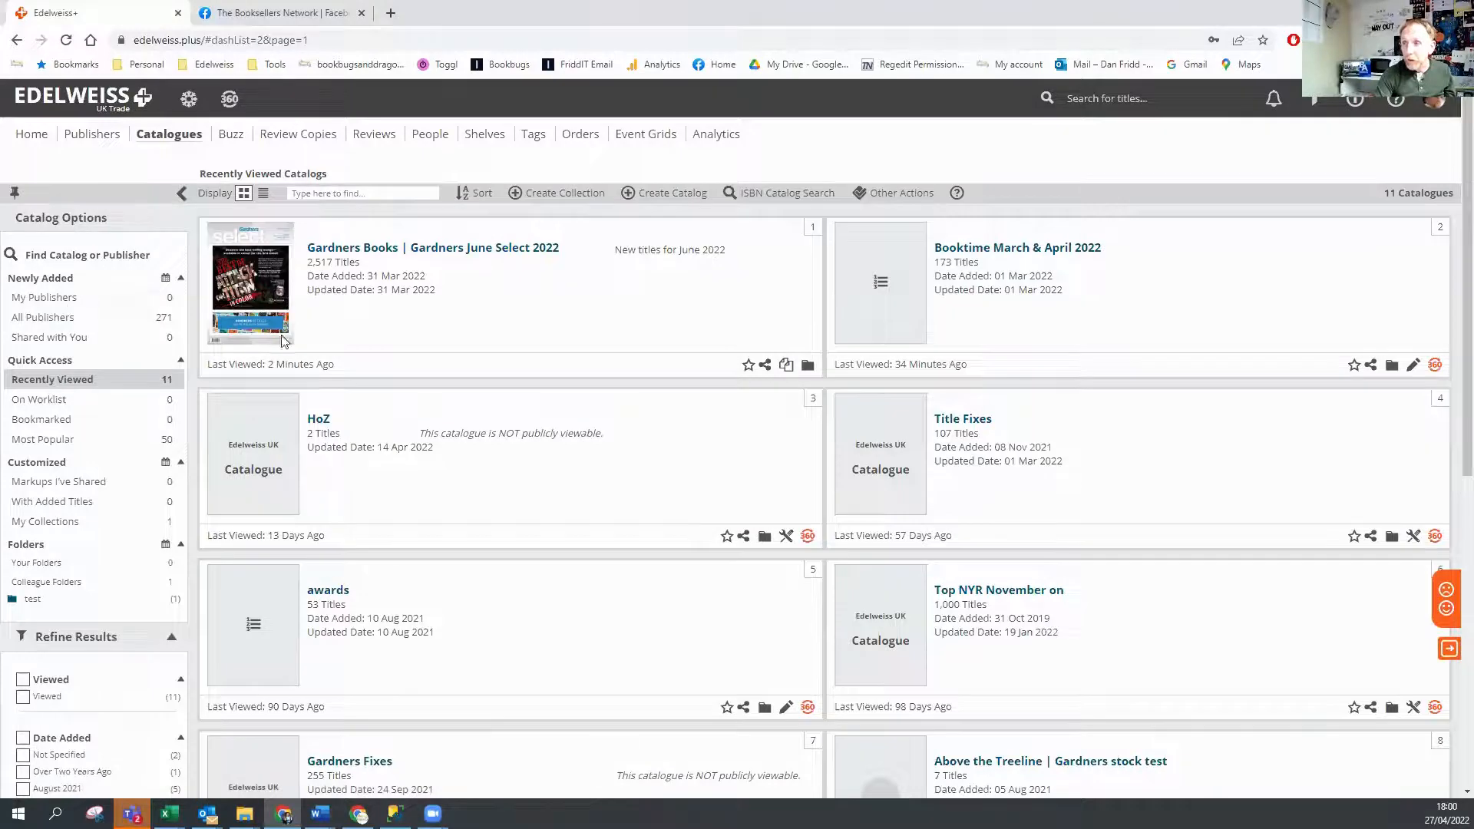
- Open the Gardners June Select 2022 catalogue, collapsing and re-expanding its filter sidebar
left_click(345, 248)
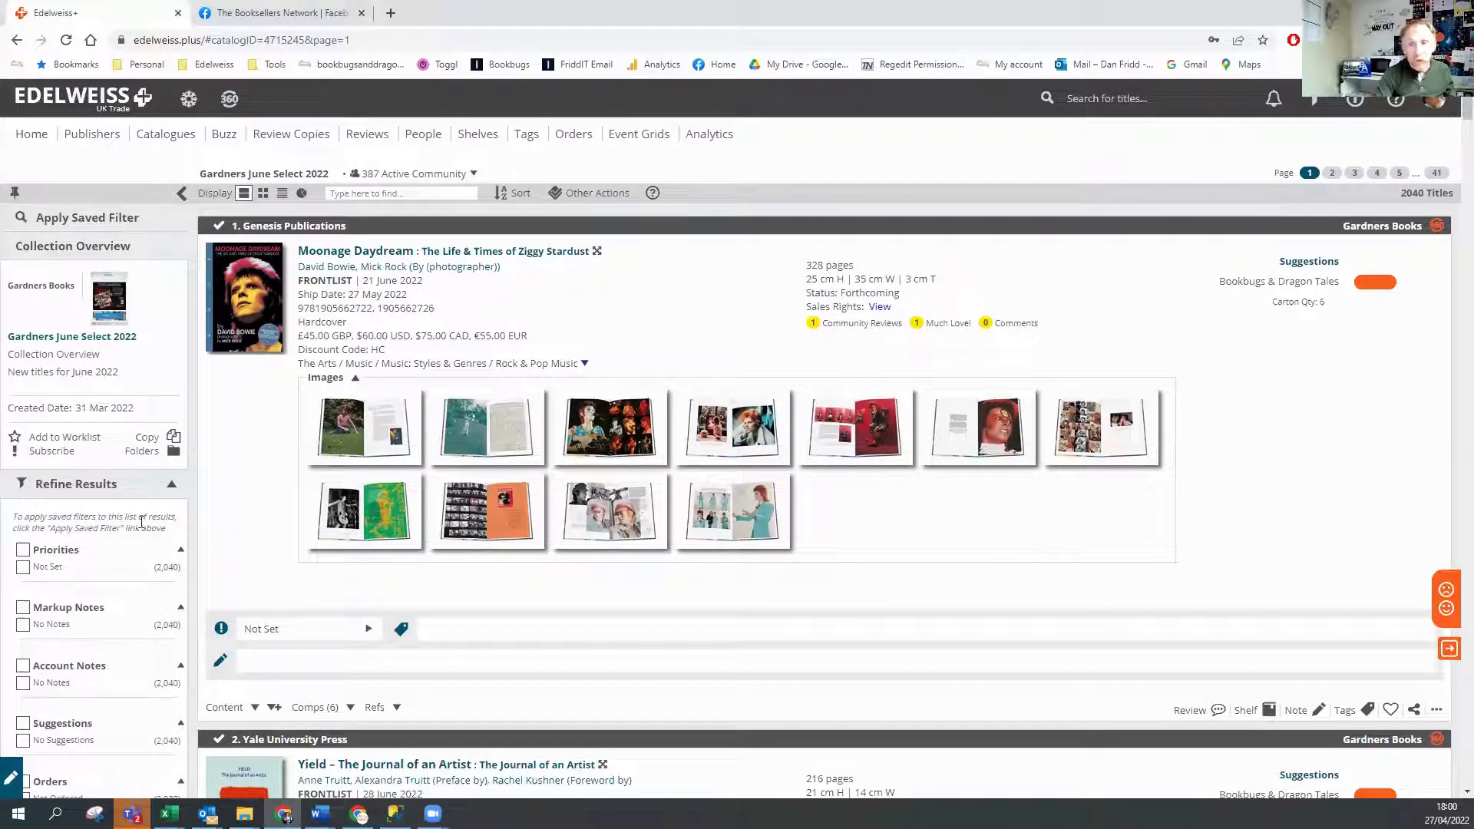
left_click(181, 193)
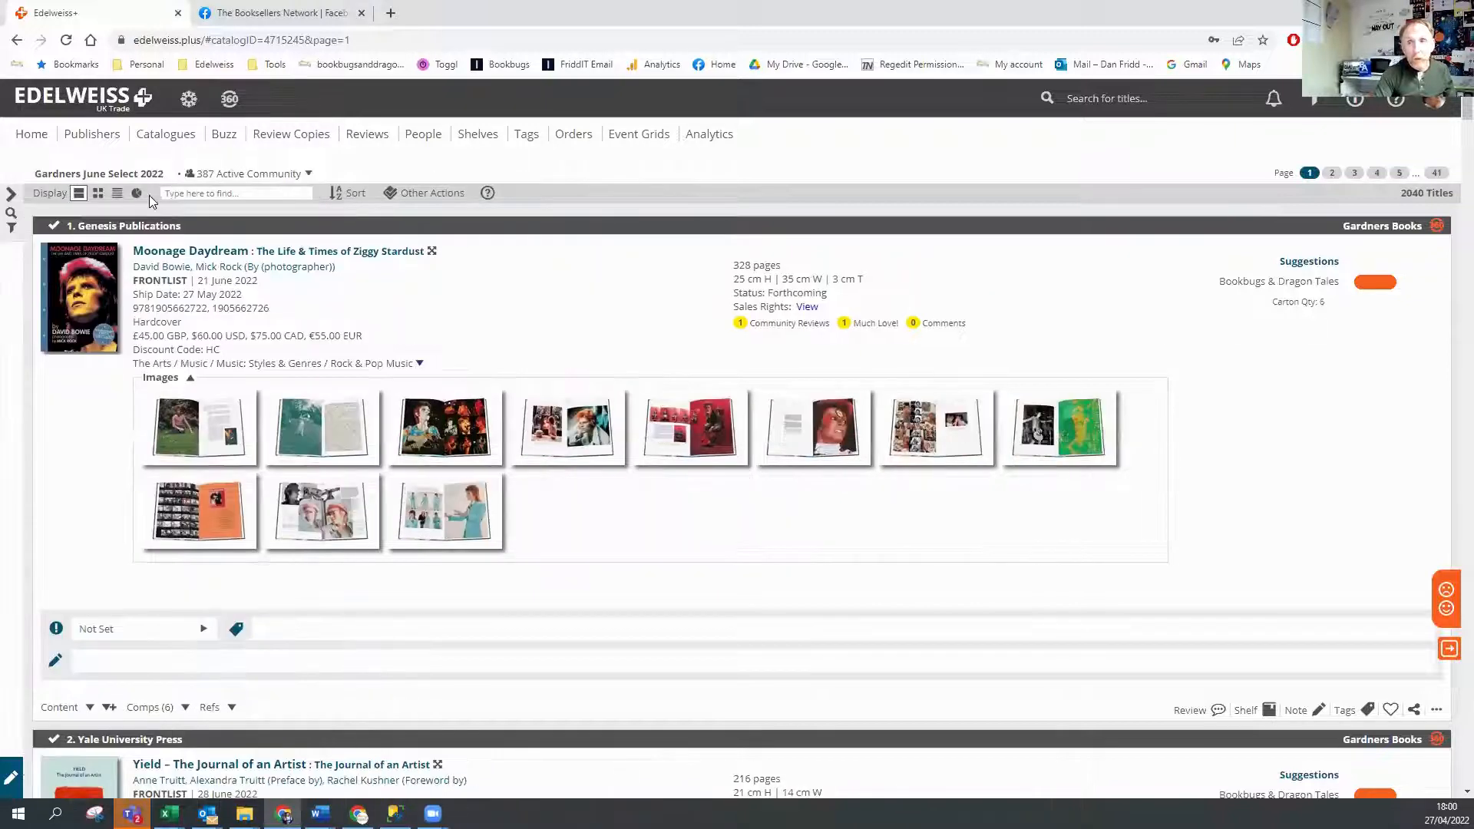
left_click(11, 195)
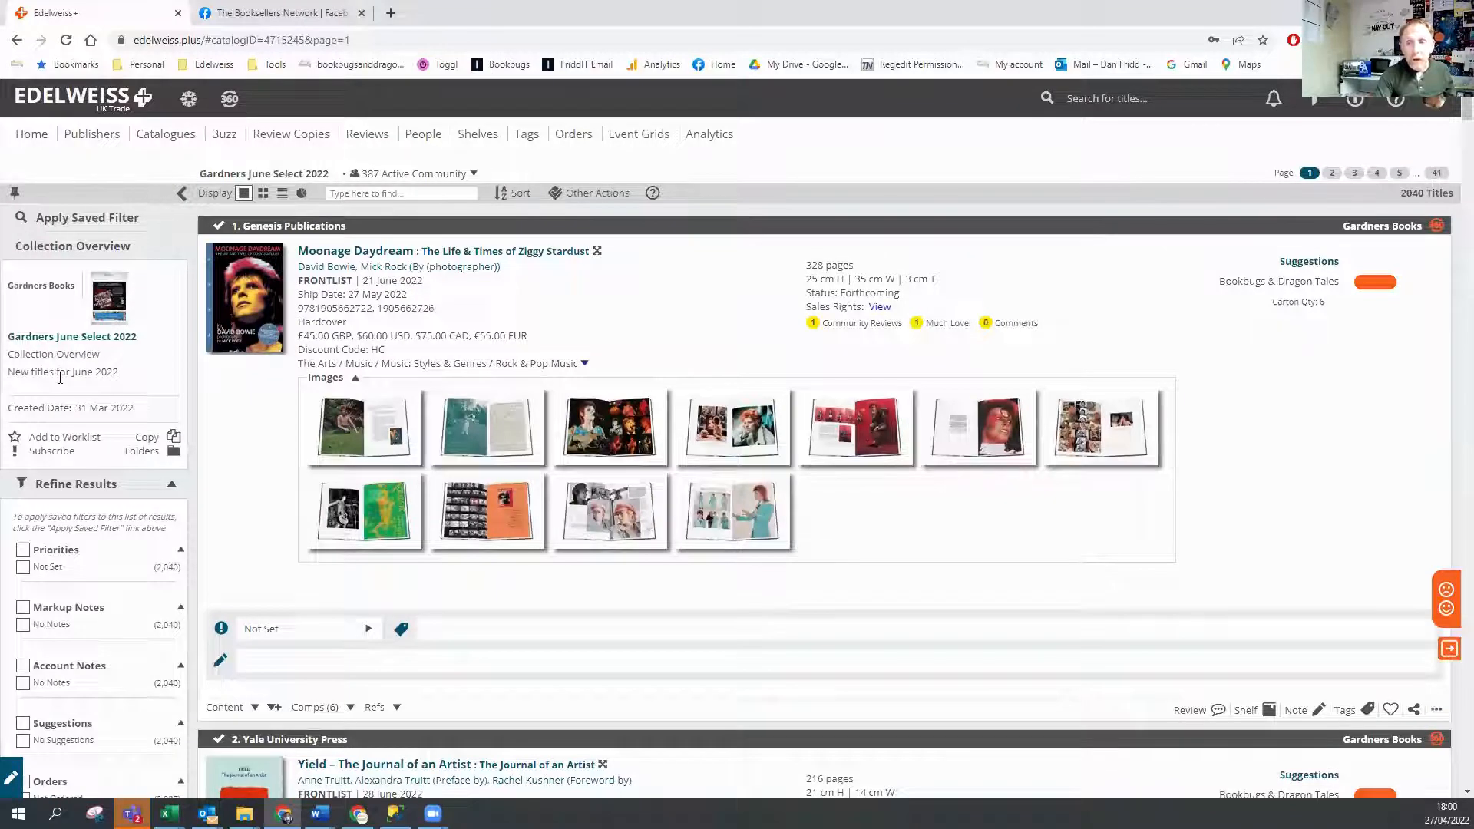
- Filter the catalogue to titles in the Biography & True Stories category
scroll(60, 376, "down", 5)
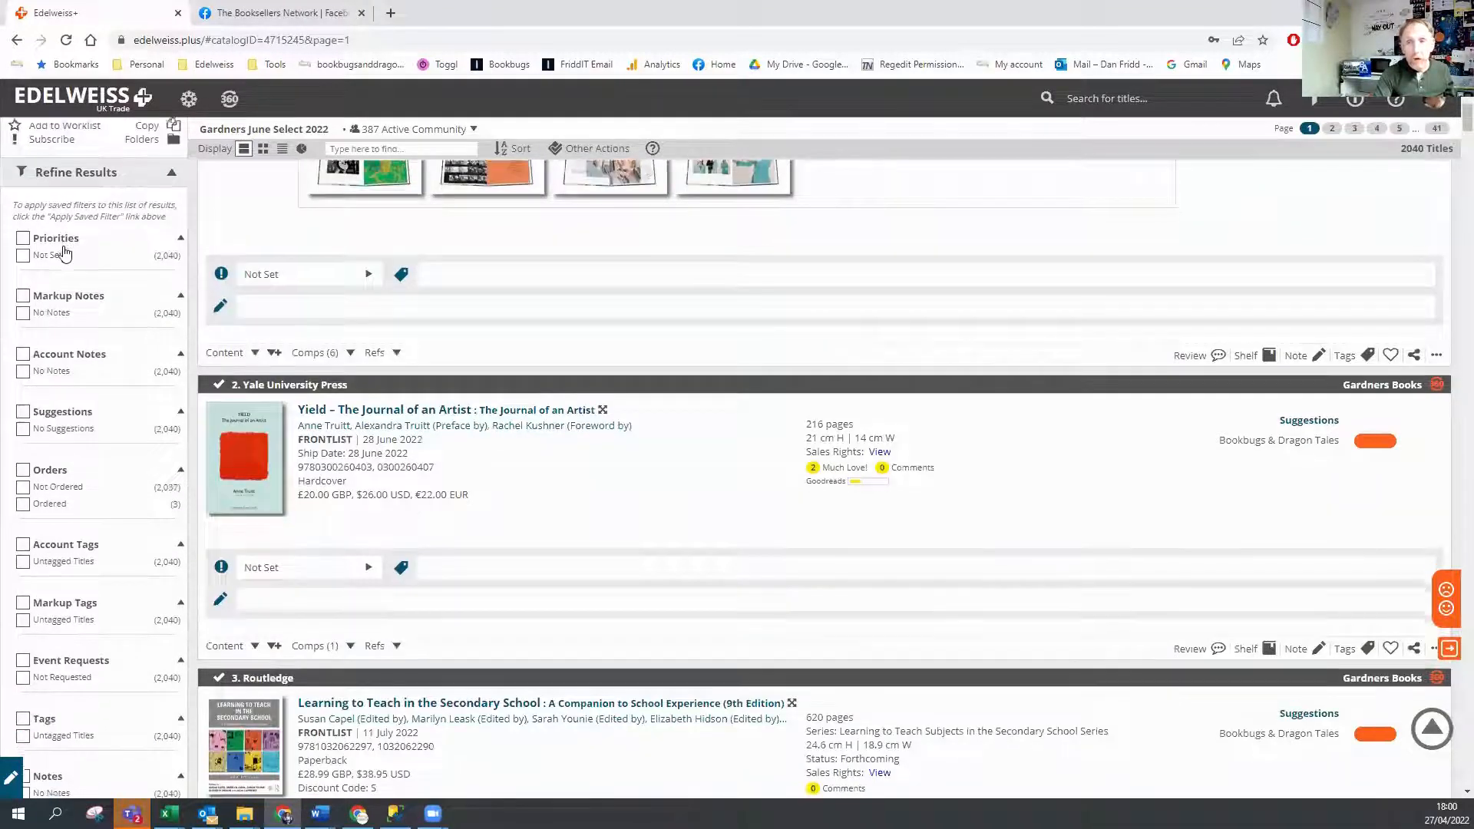
scroll(64, 253, "down", 2)
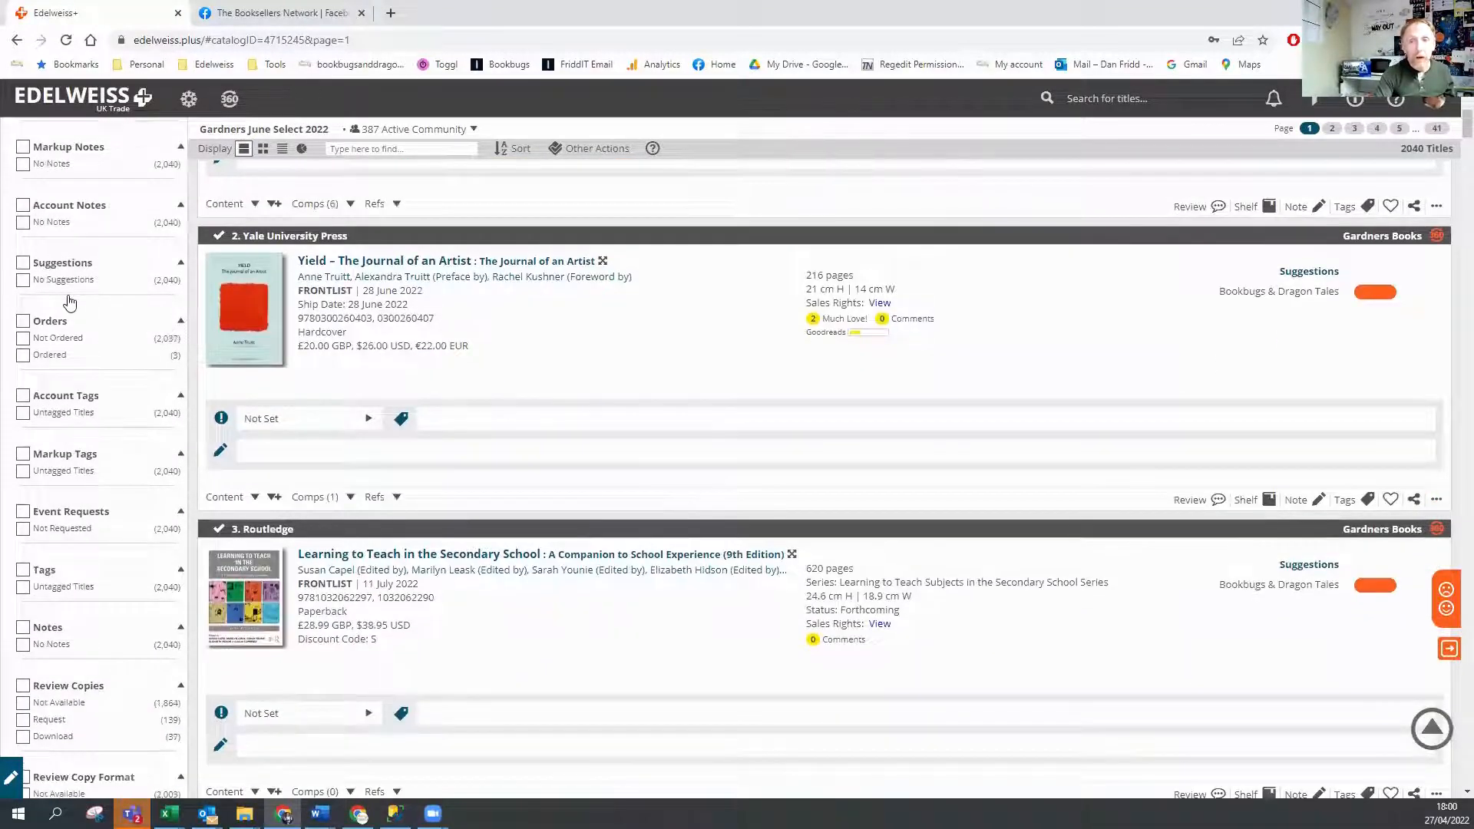
scroll(69, 301, "down", 2)
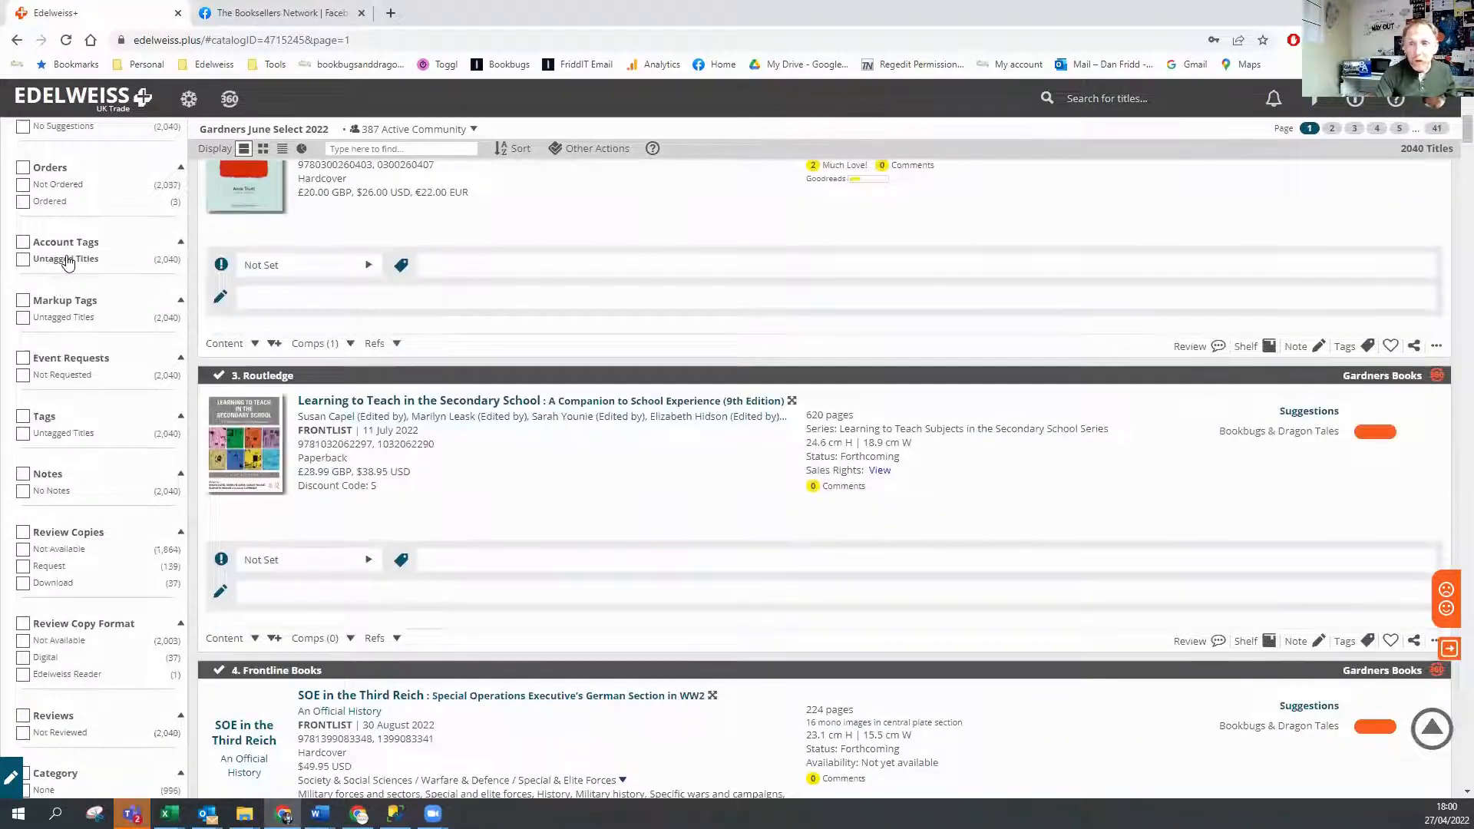
scroll(68, 261, "down", 5)
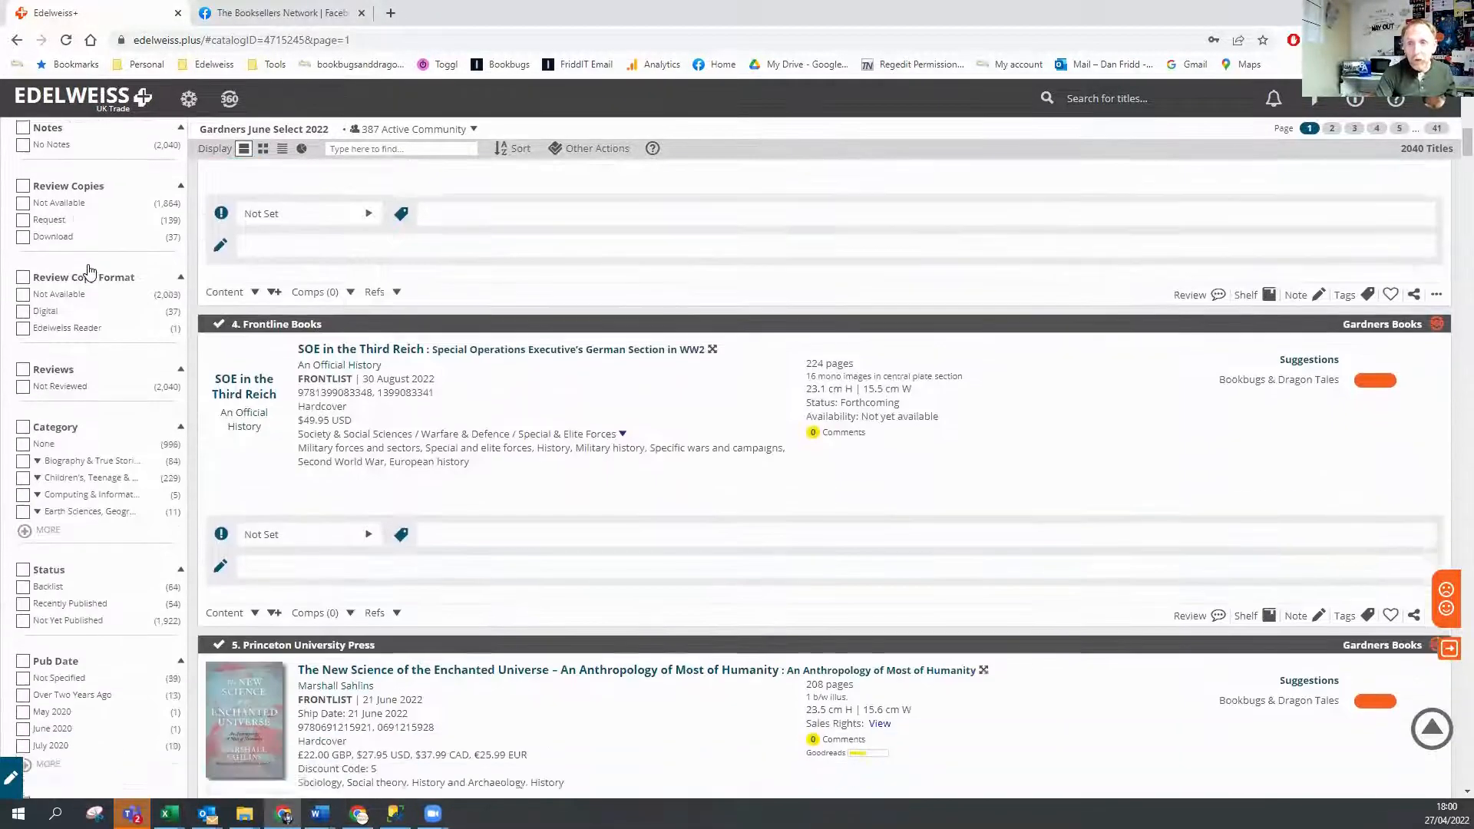
scroll(89, 271, "down", 2)
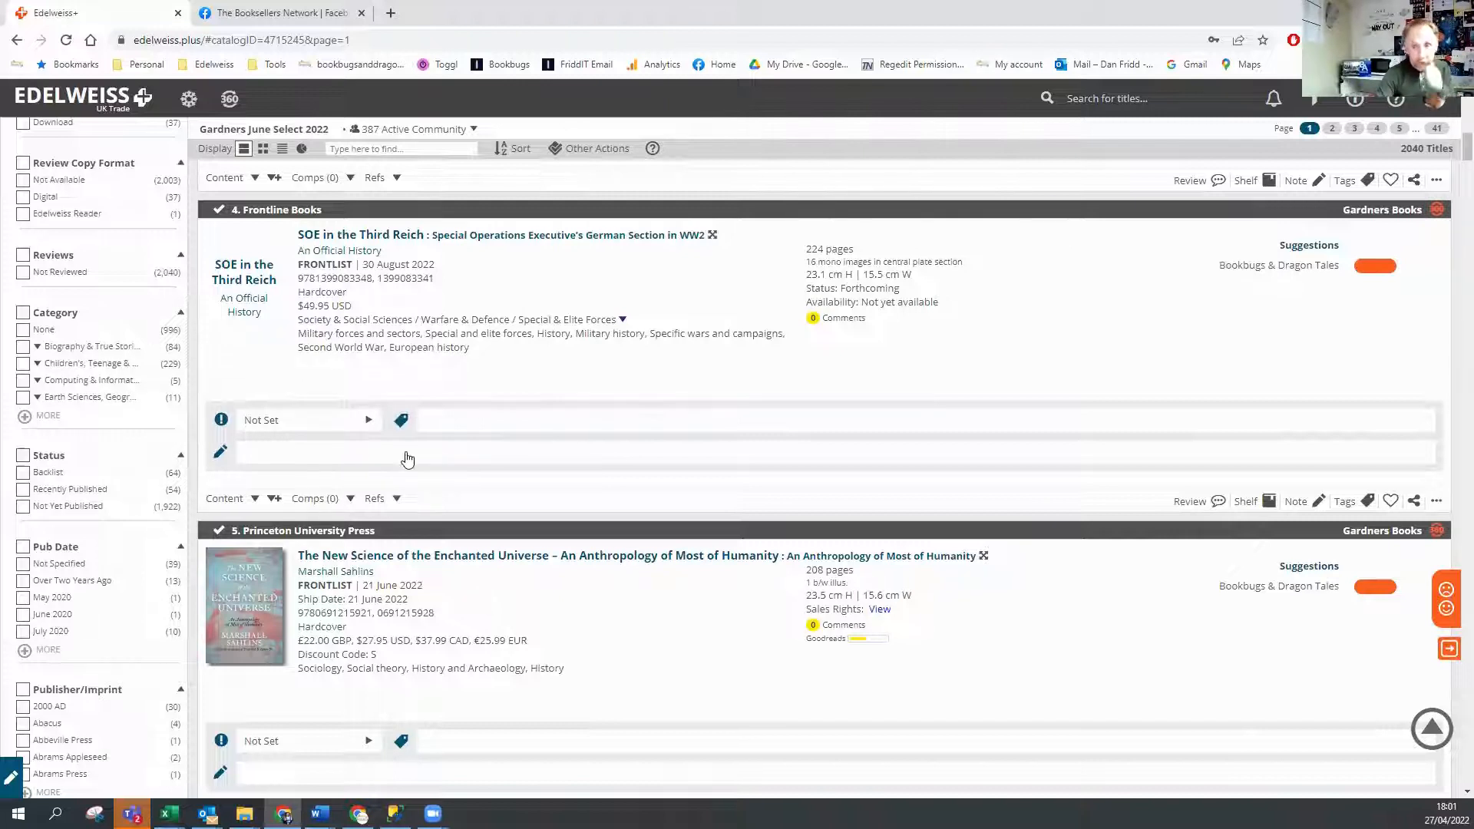
left_click(24, 348)
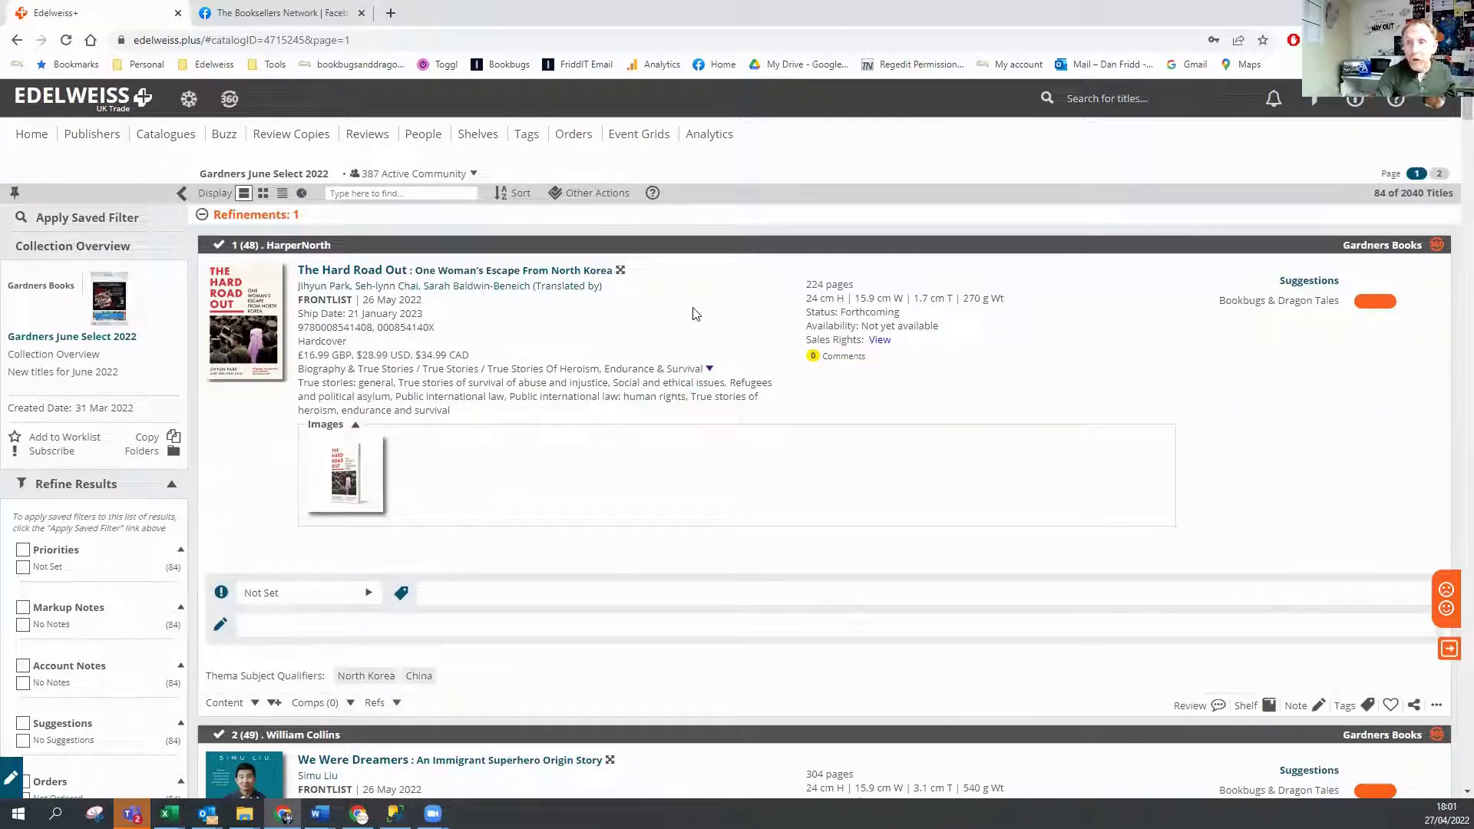
- Look through the filtered biography titles and clear the refinement to restore the full catalogue
scroll(695, 313, "down", 8)
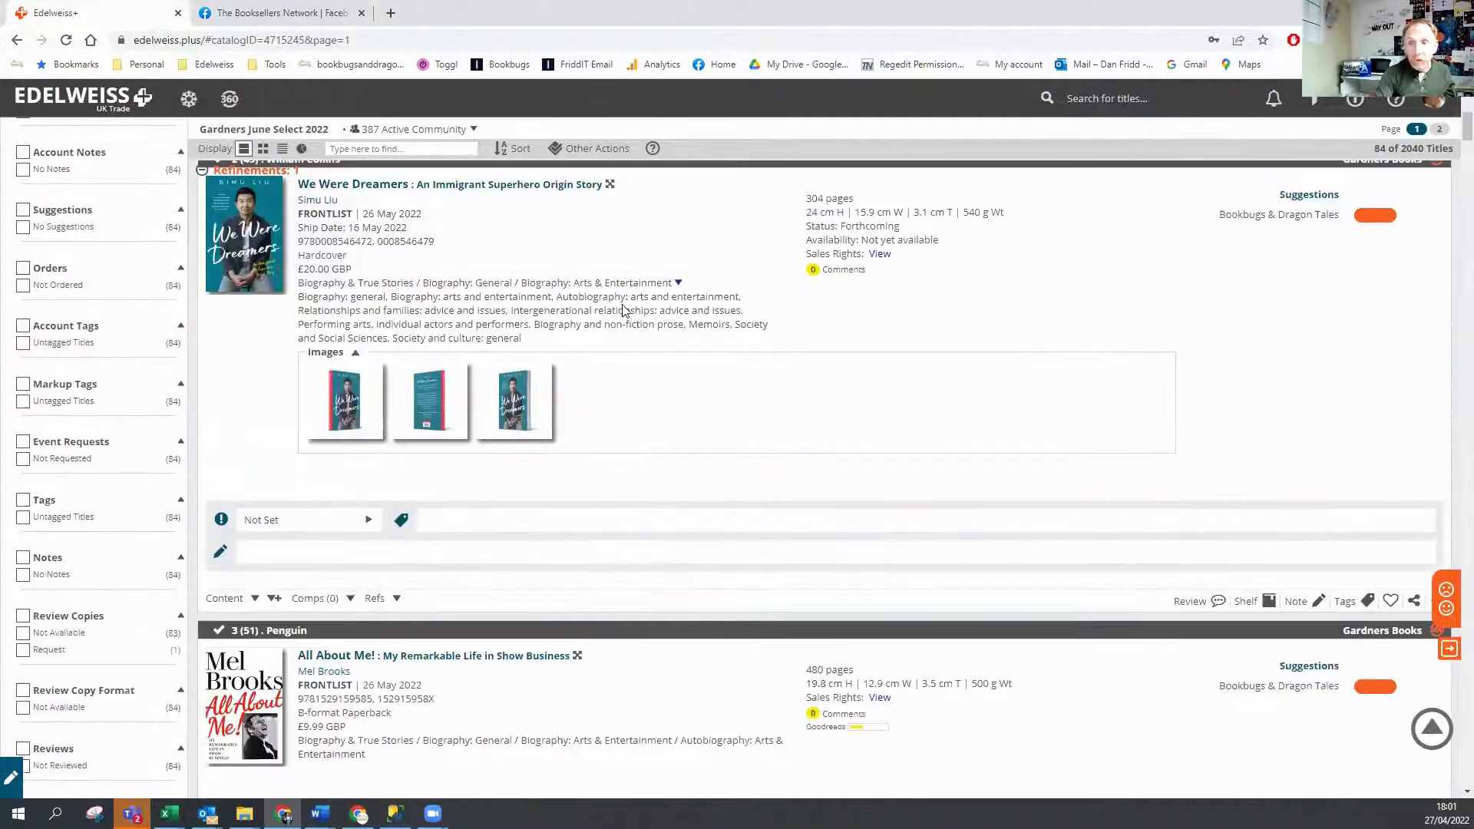
scroll(622, 310, "down", 5)
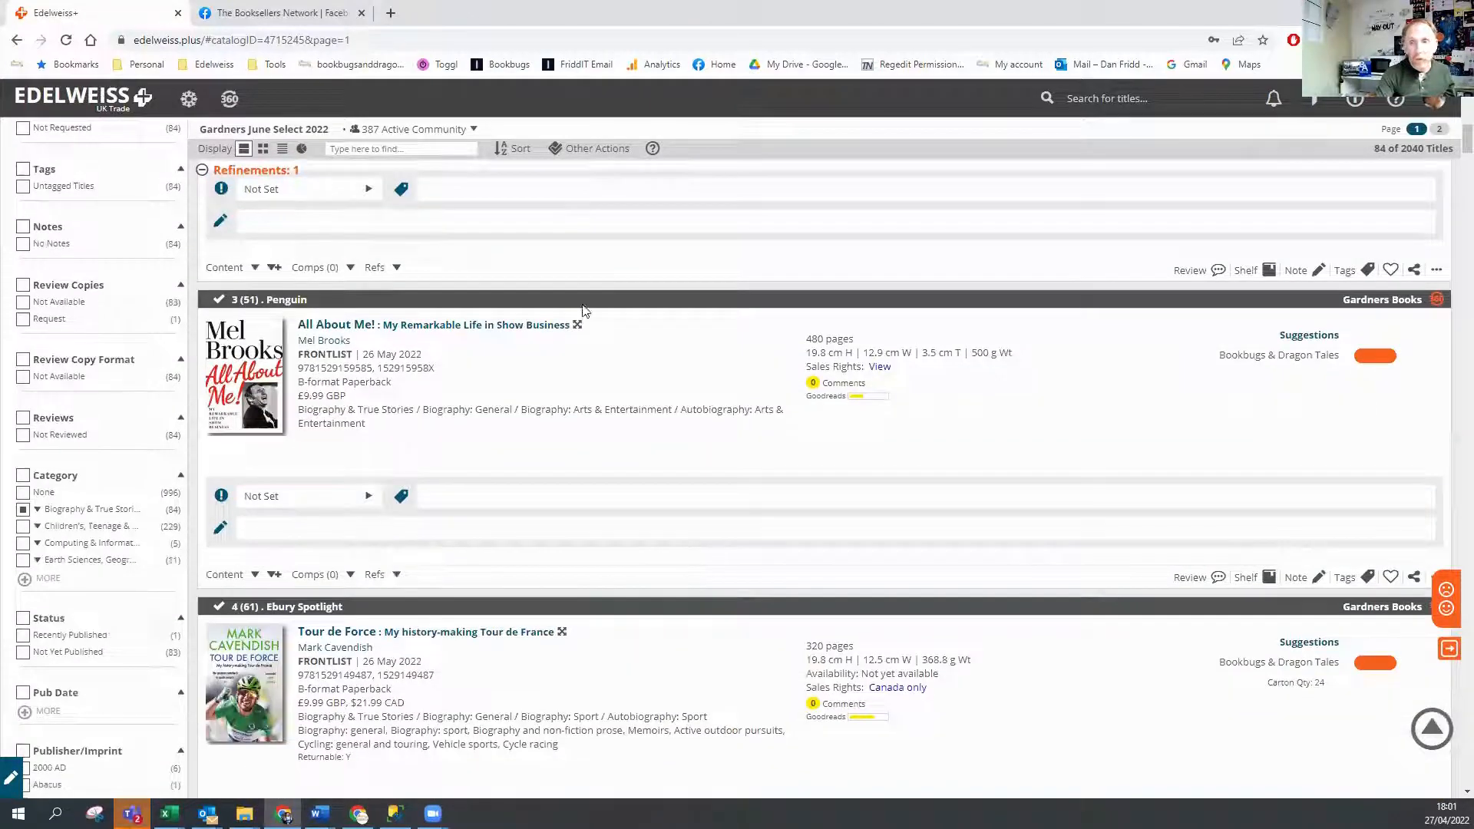
scroll(548, 442, "up", 4)
scroll(80, 580, "down", 2)
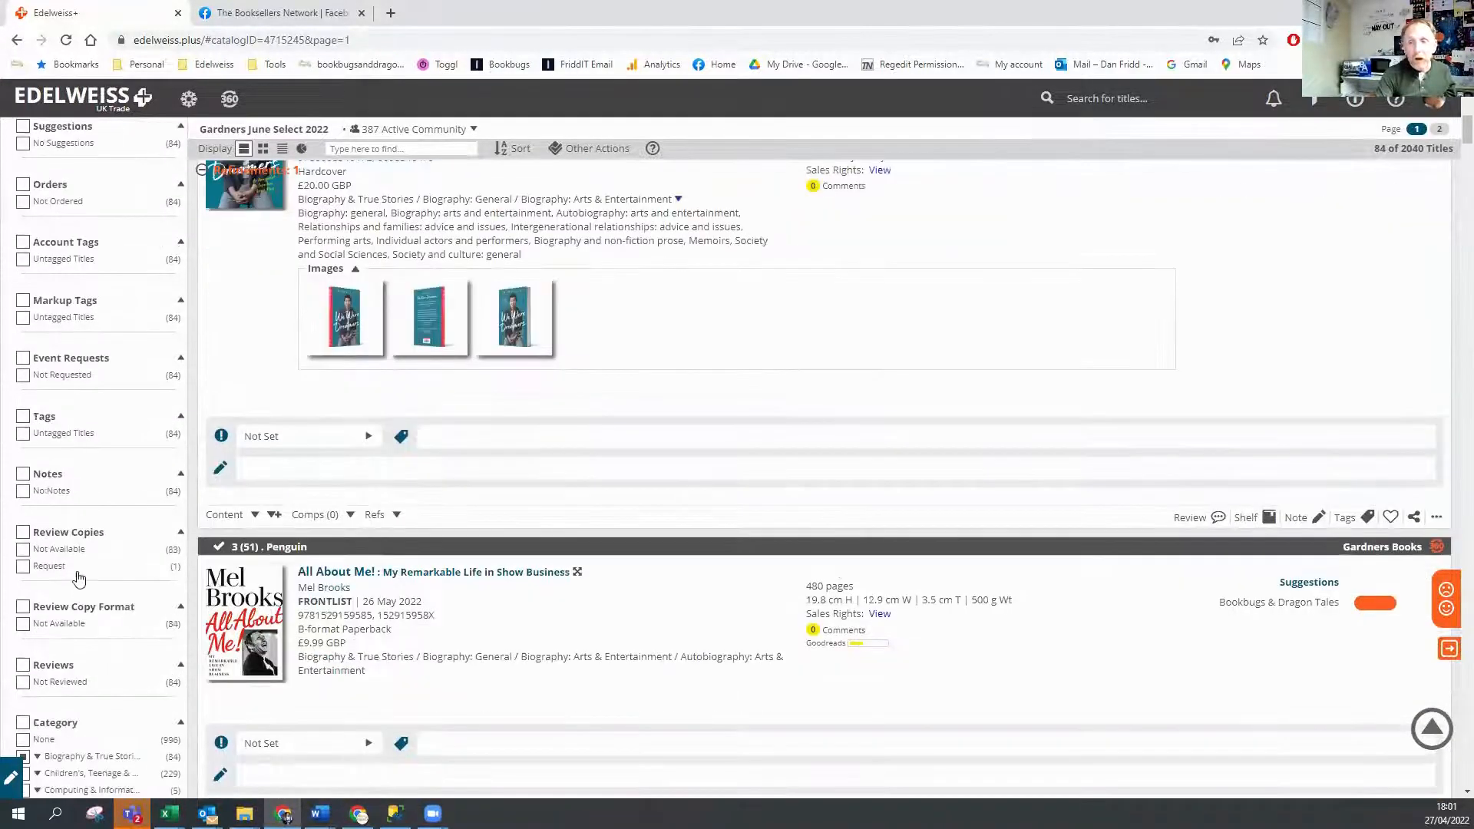
scroll(247, 544, "up", 3)
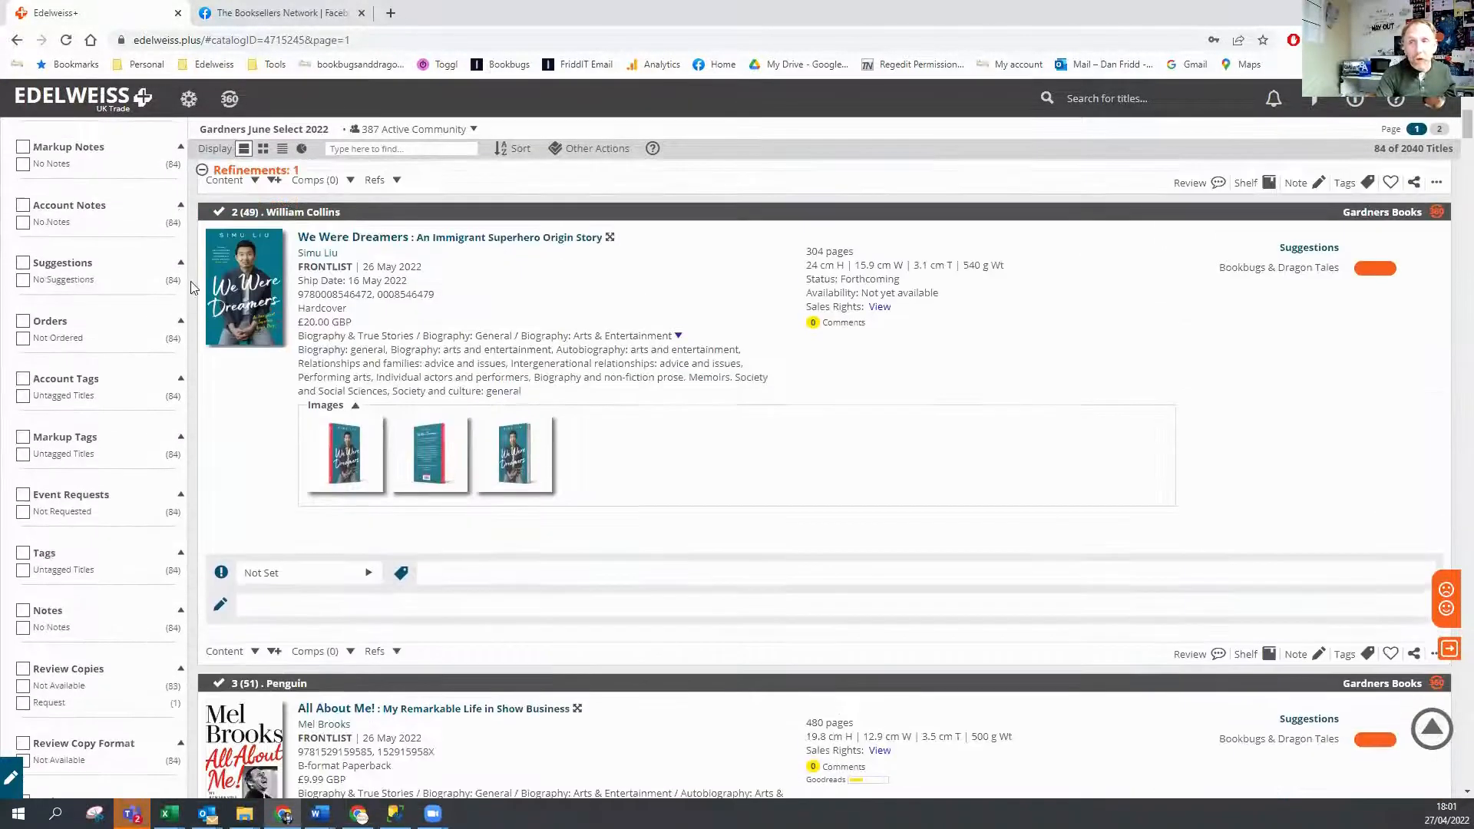
left_click(202, 171)
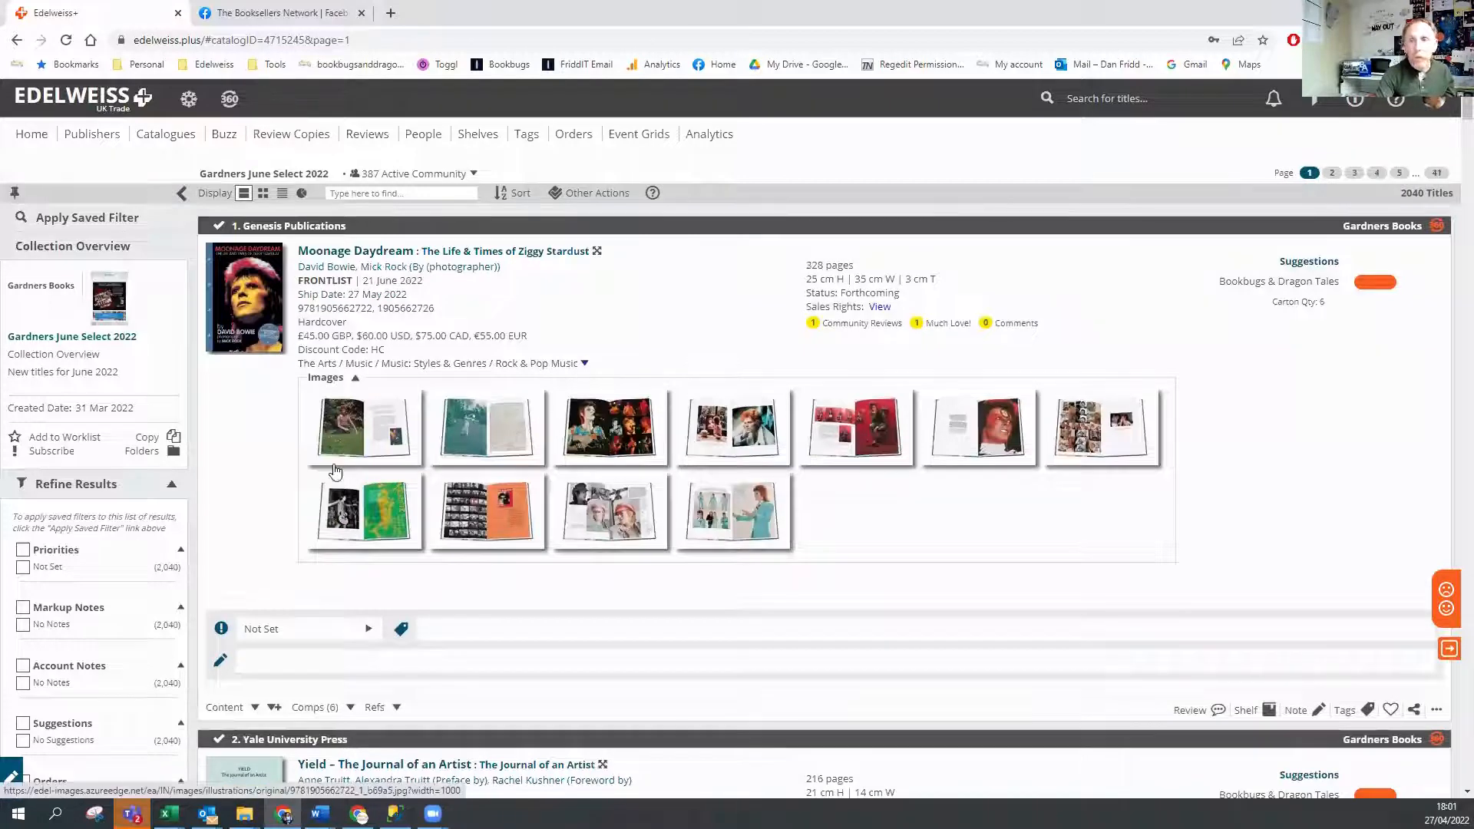
- Expand the full publisher/imprint list and filter the catalogue to Thames and Hudson Ltd titles
scroll(98, 566, "down", 5)
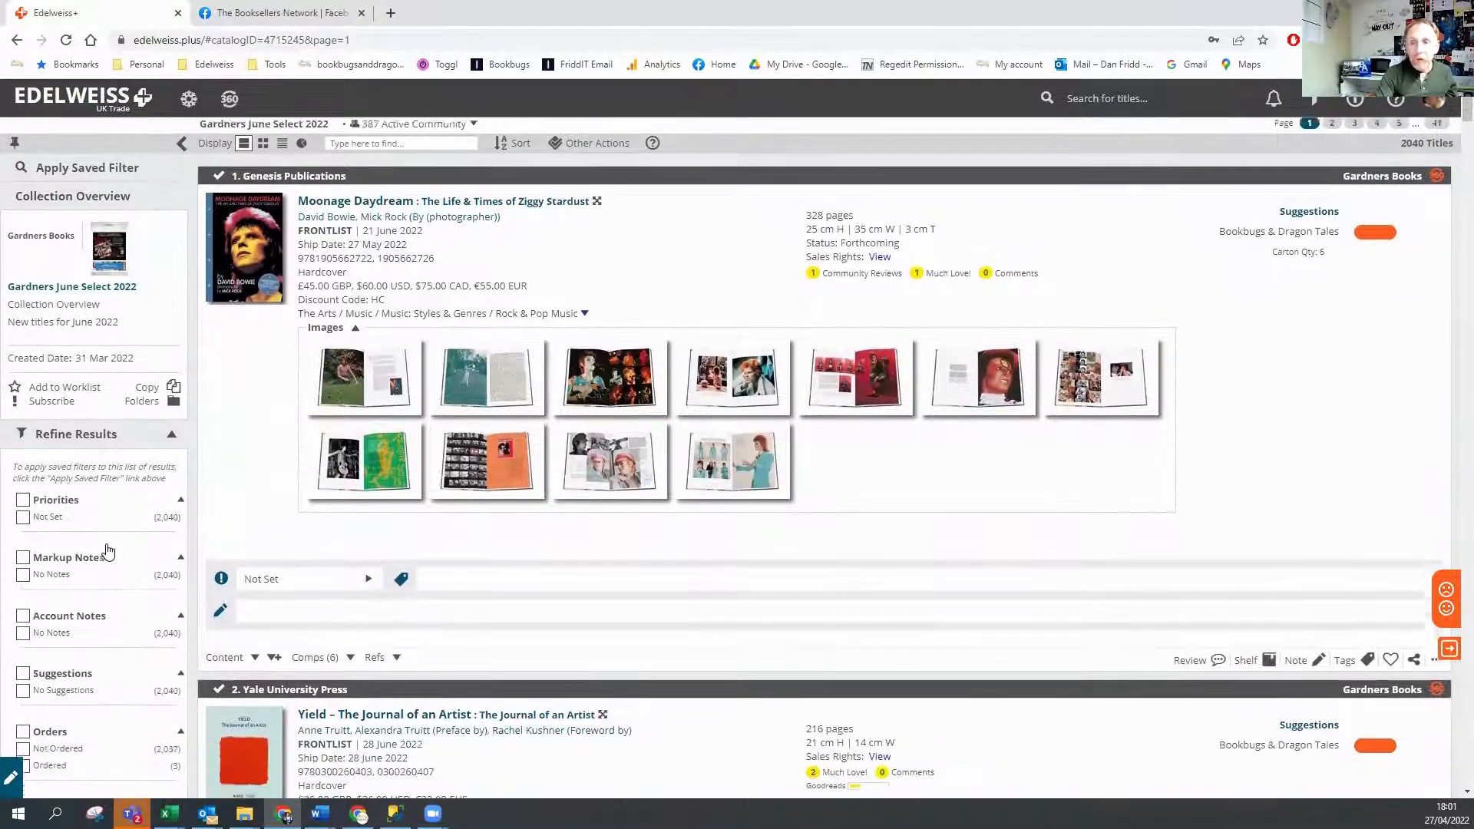
scroll(112, 489, "down", 6)
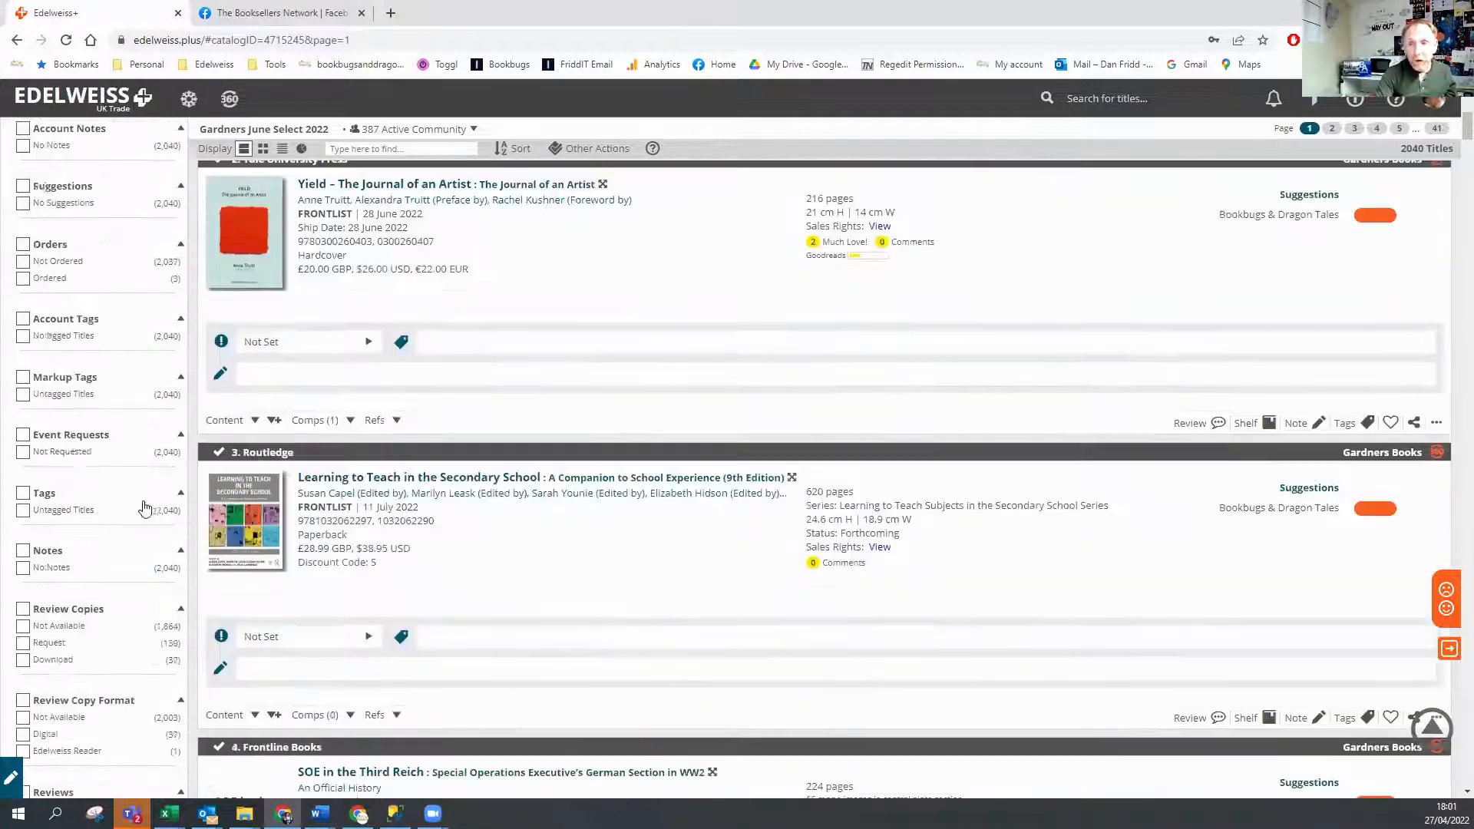
scroll(96, 468, "down", 7)
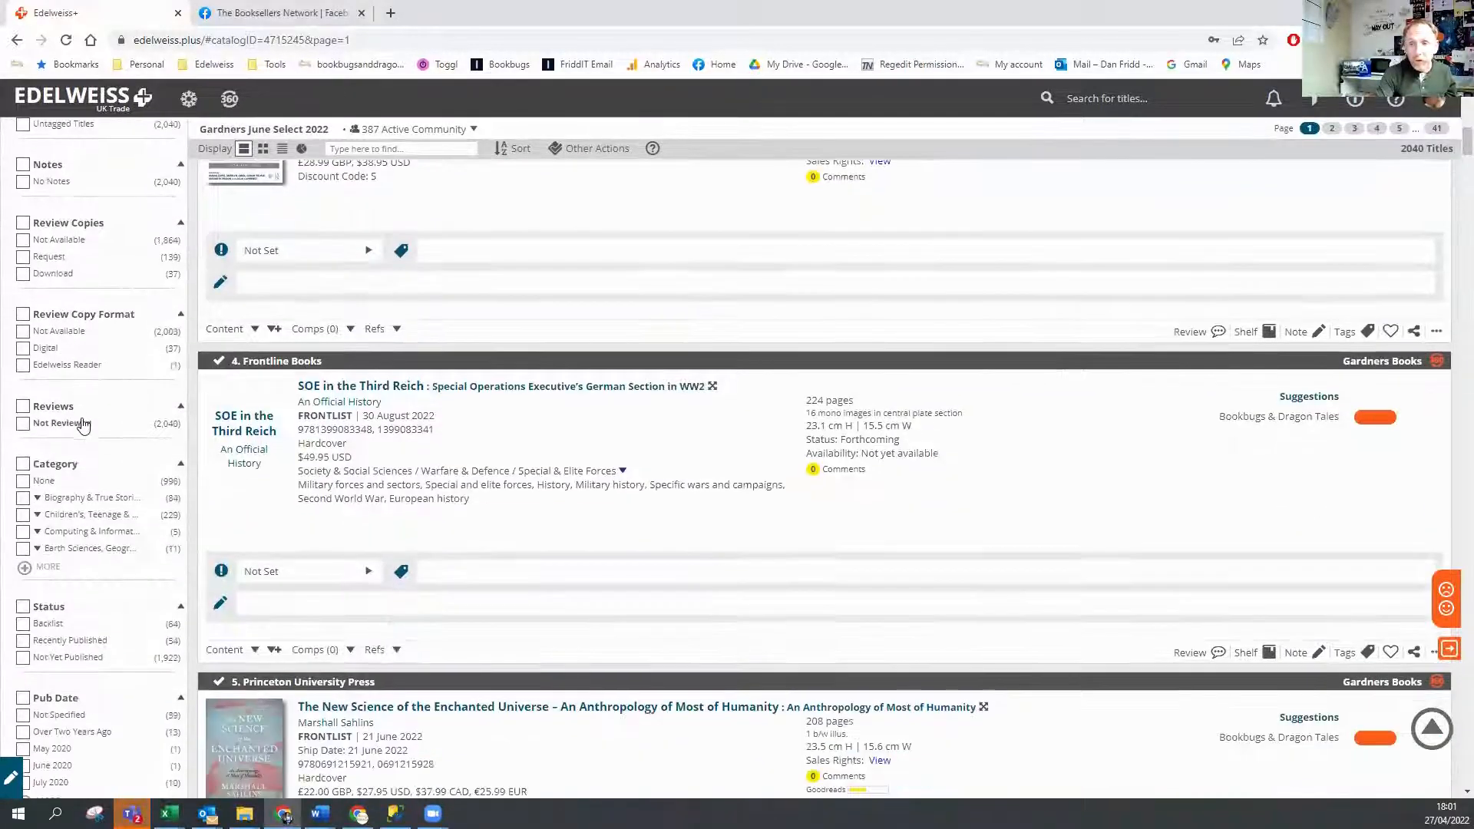
scroll(97, 455, "down", 1)
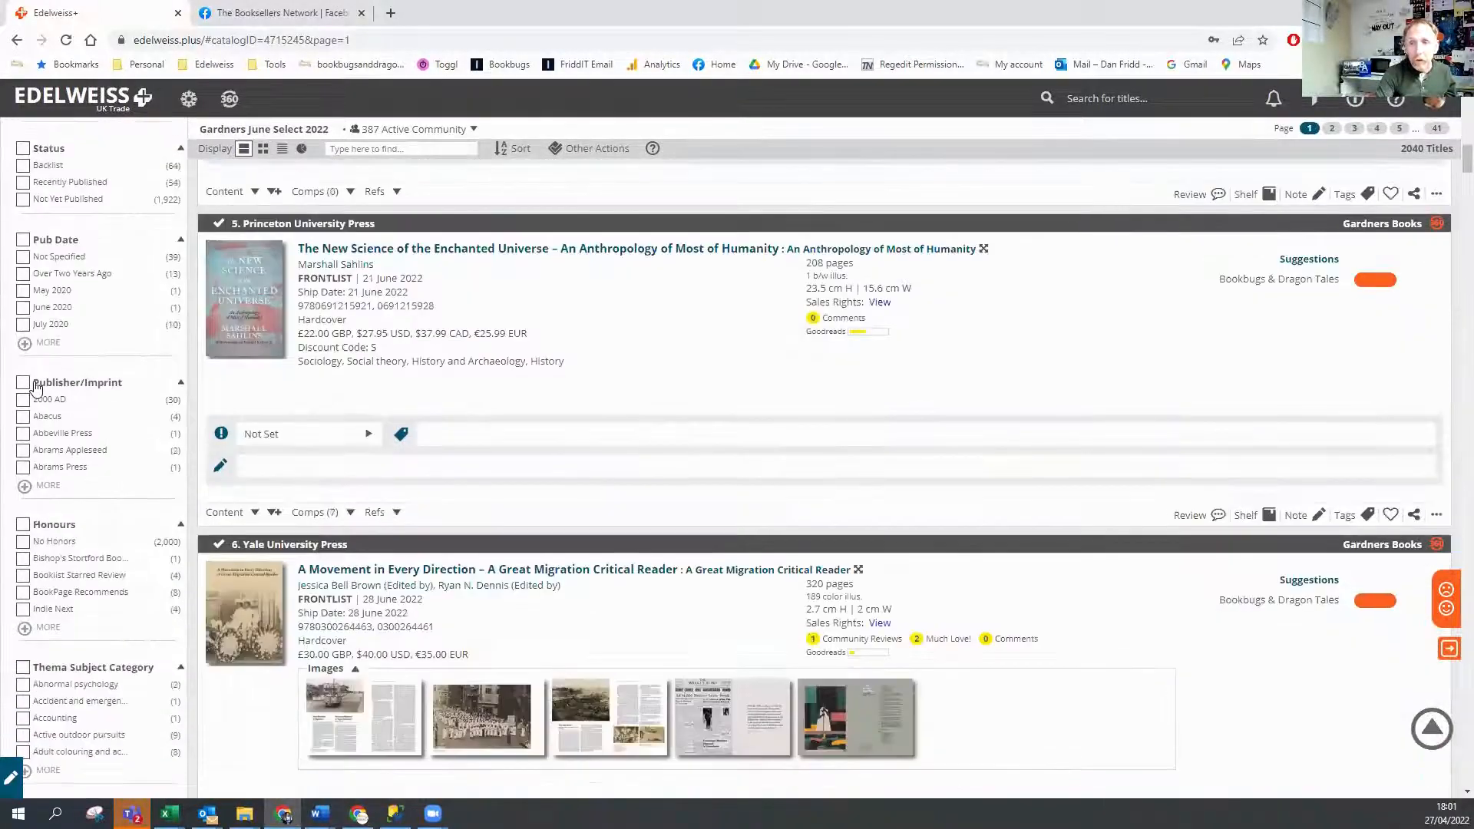
left_click(46, 487)
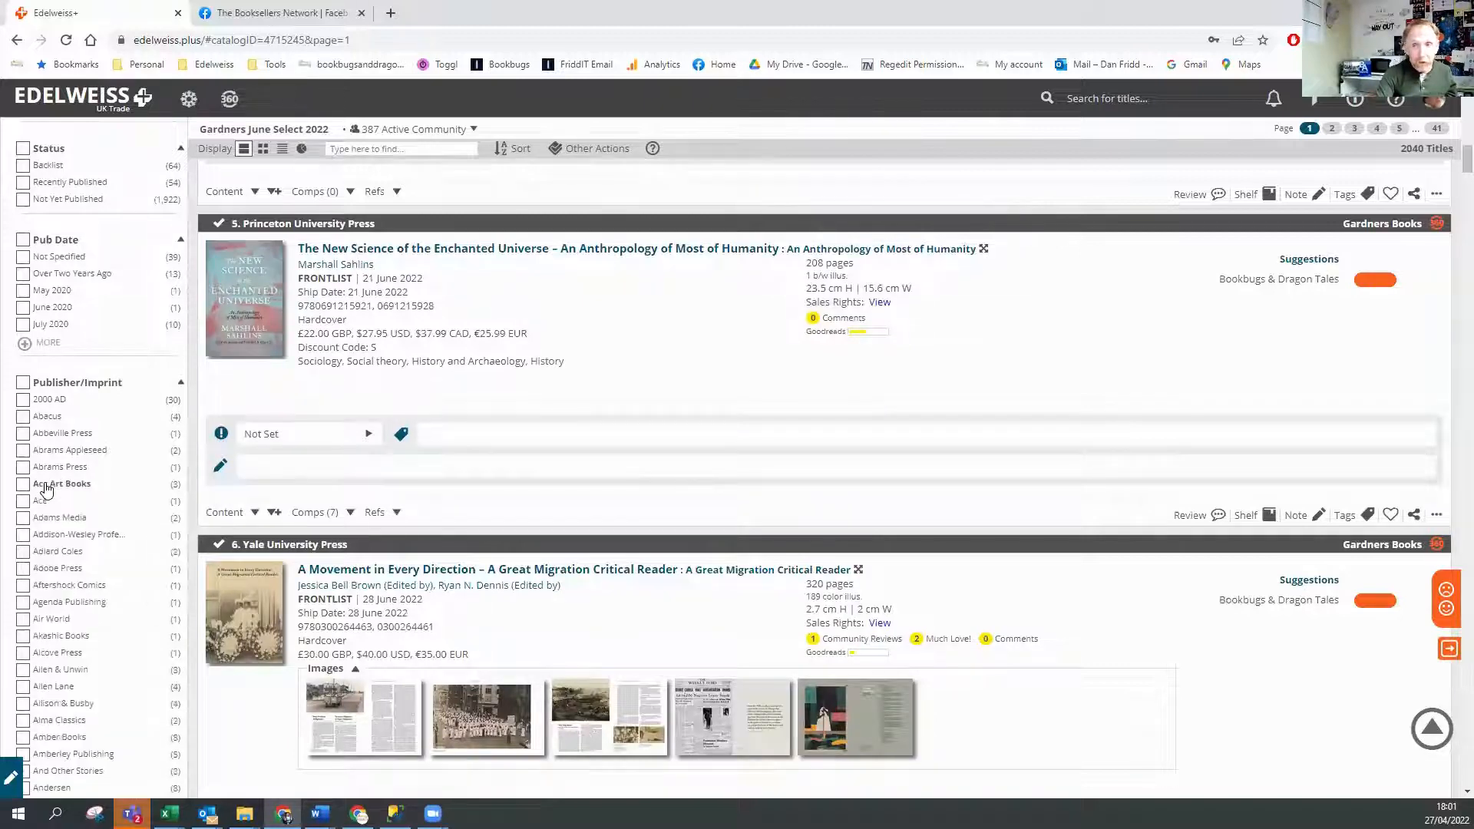
scroll(127, 358, "down", 1)
scroll(126, 358, "down", 10)
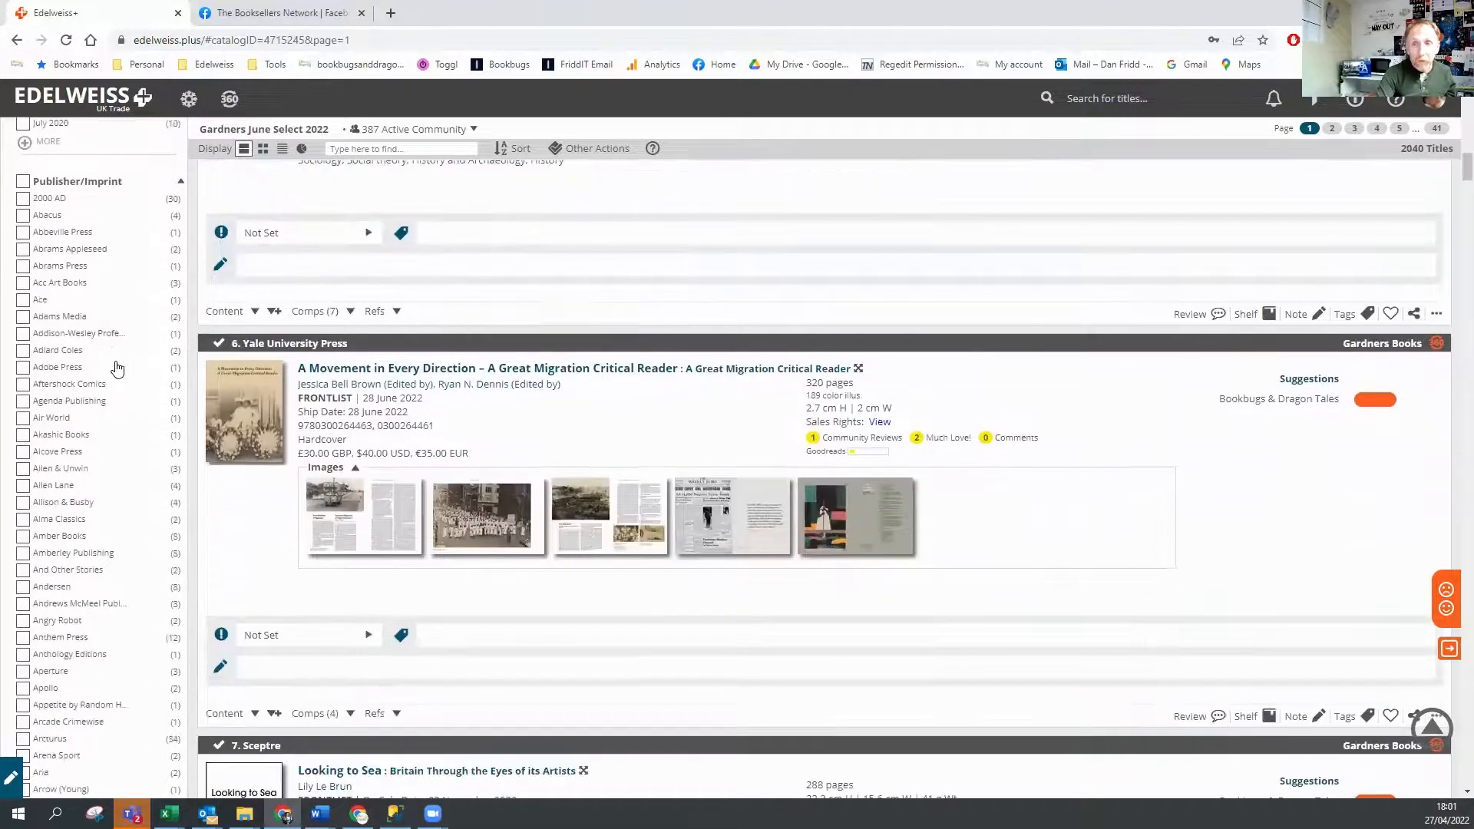
scroll(110, 355, "down", 20)
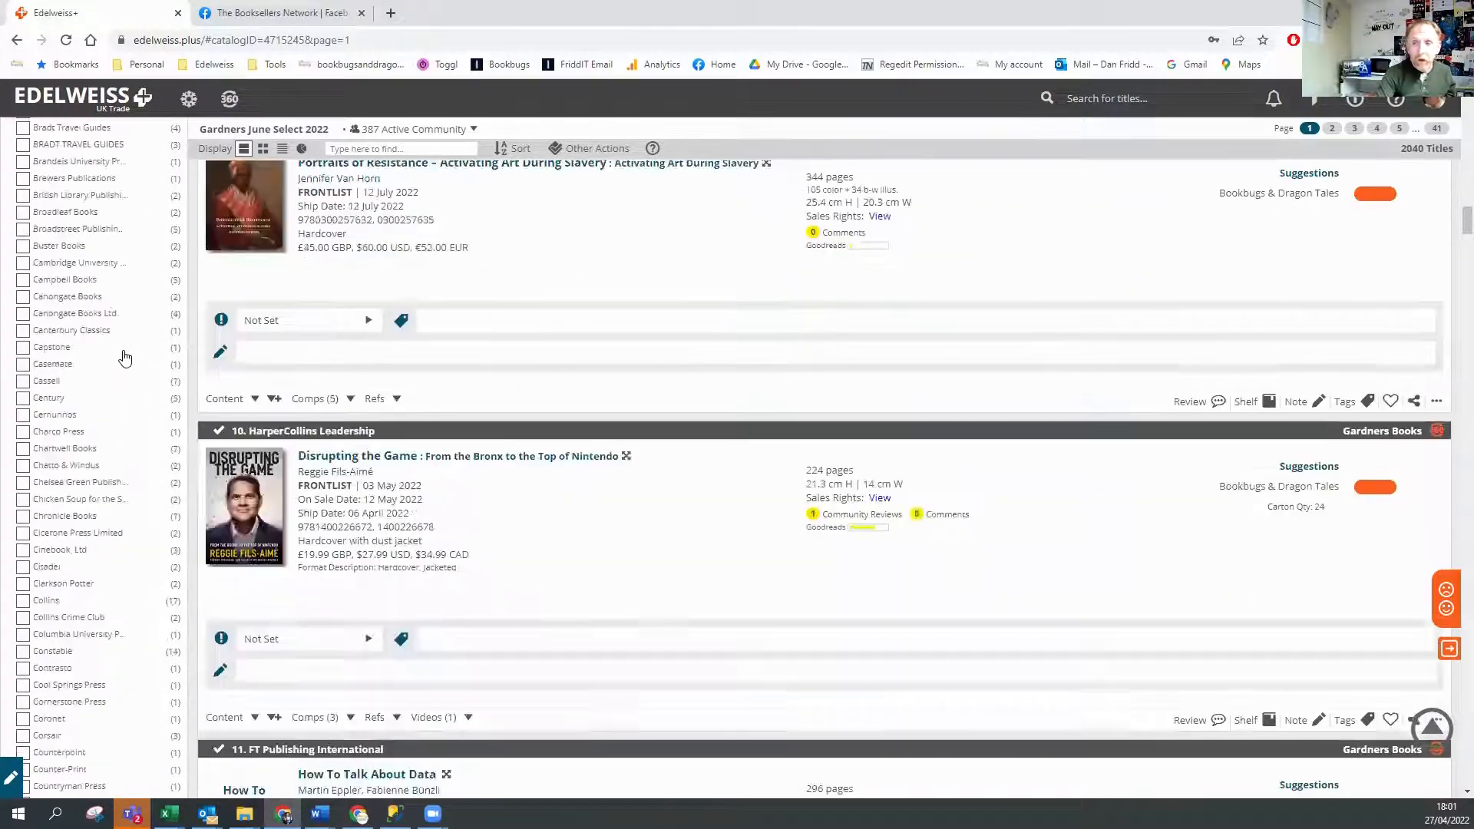
scroll(112, 461, "down", 15)
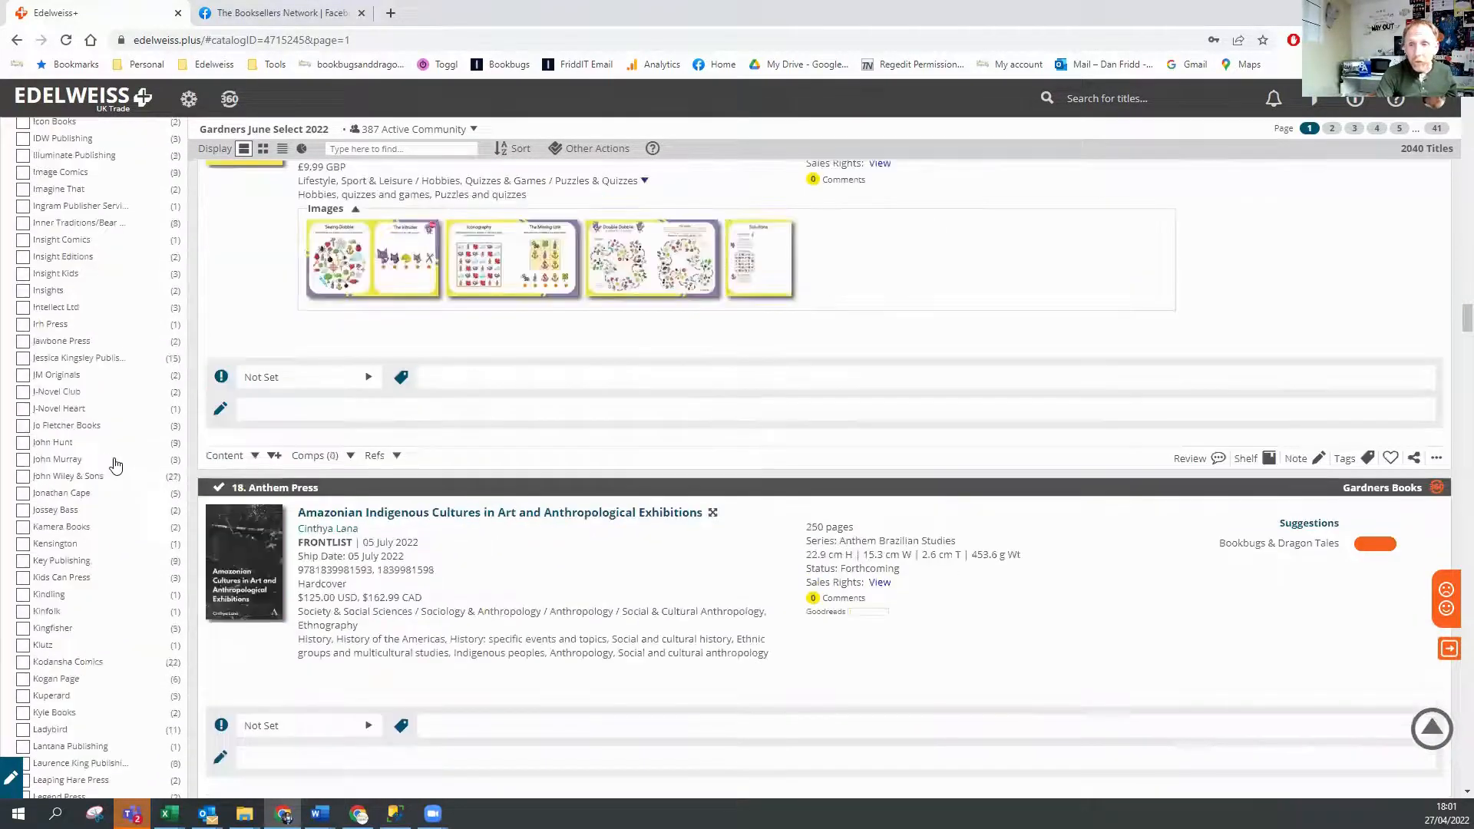
scroll(87, 462, "down", 20)
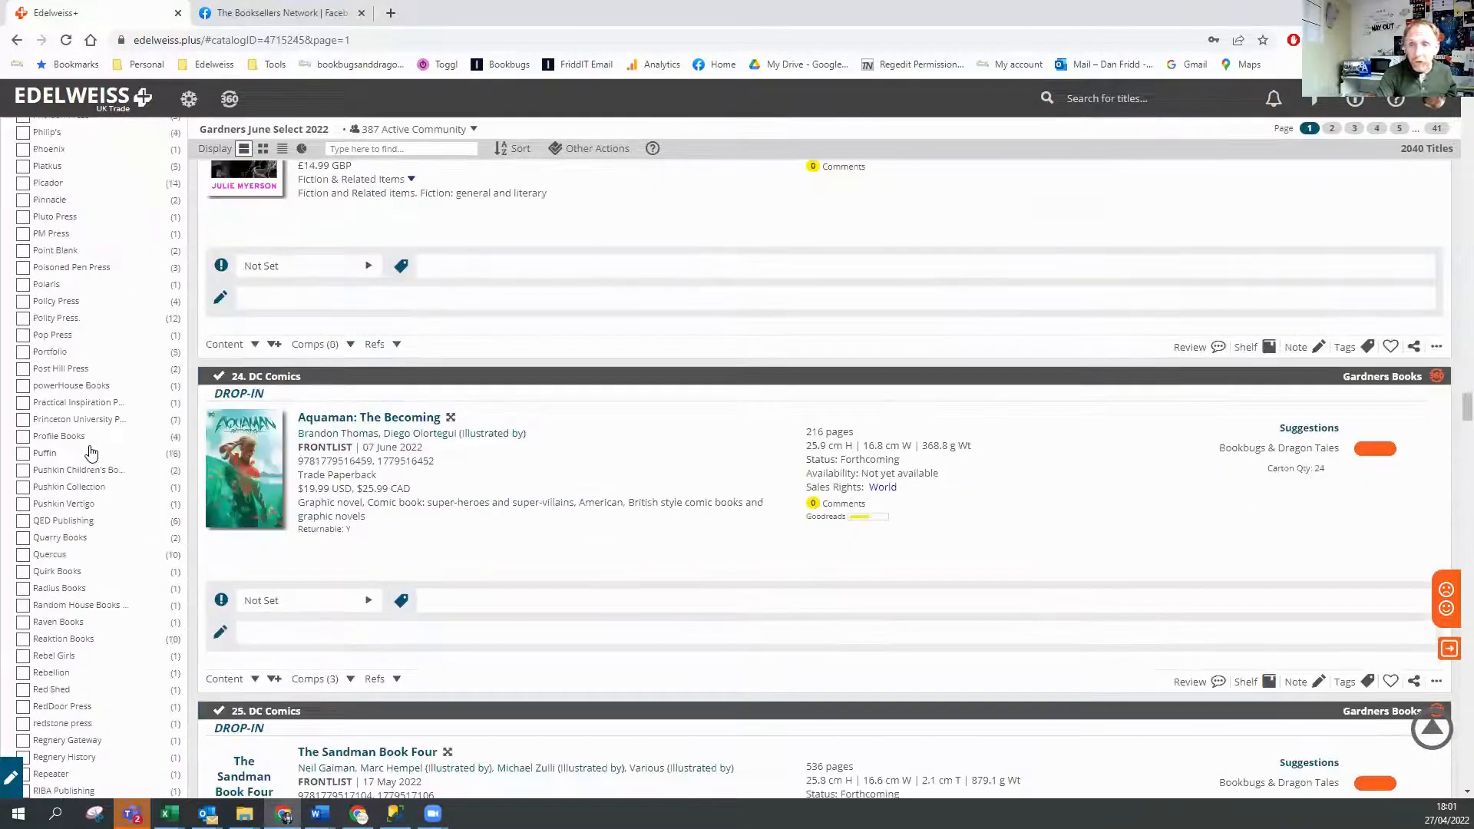
scroll(77, 504, "down", 6)
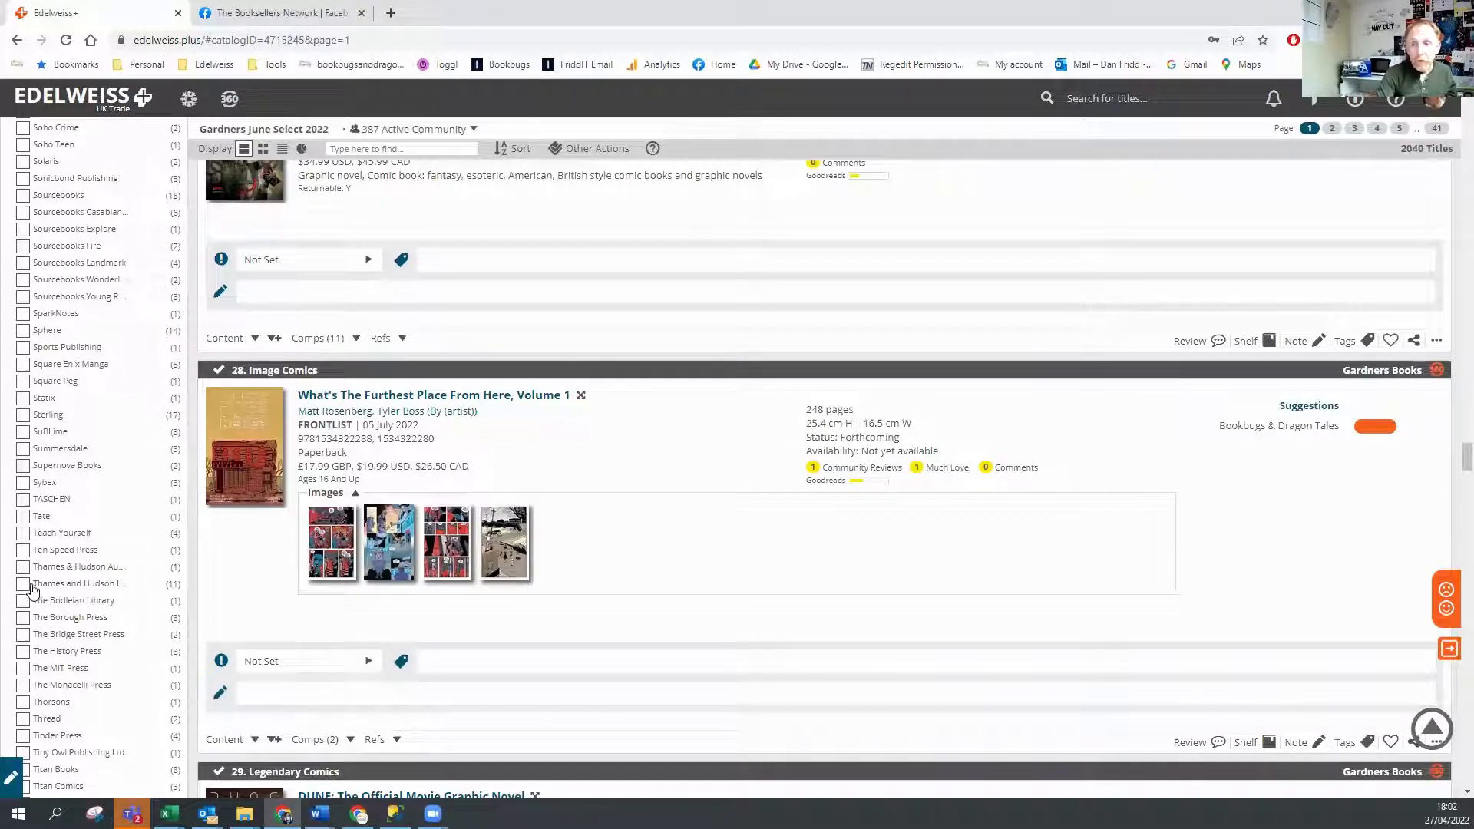
left_click(23, 586)
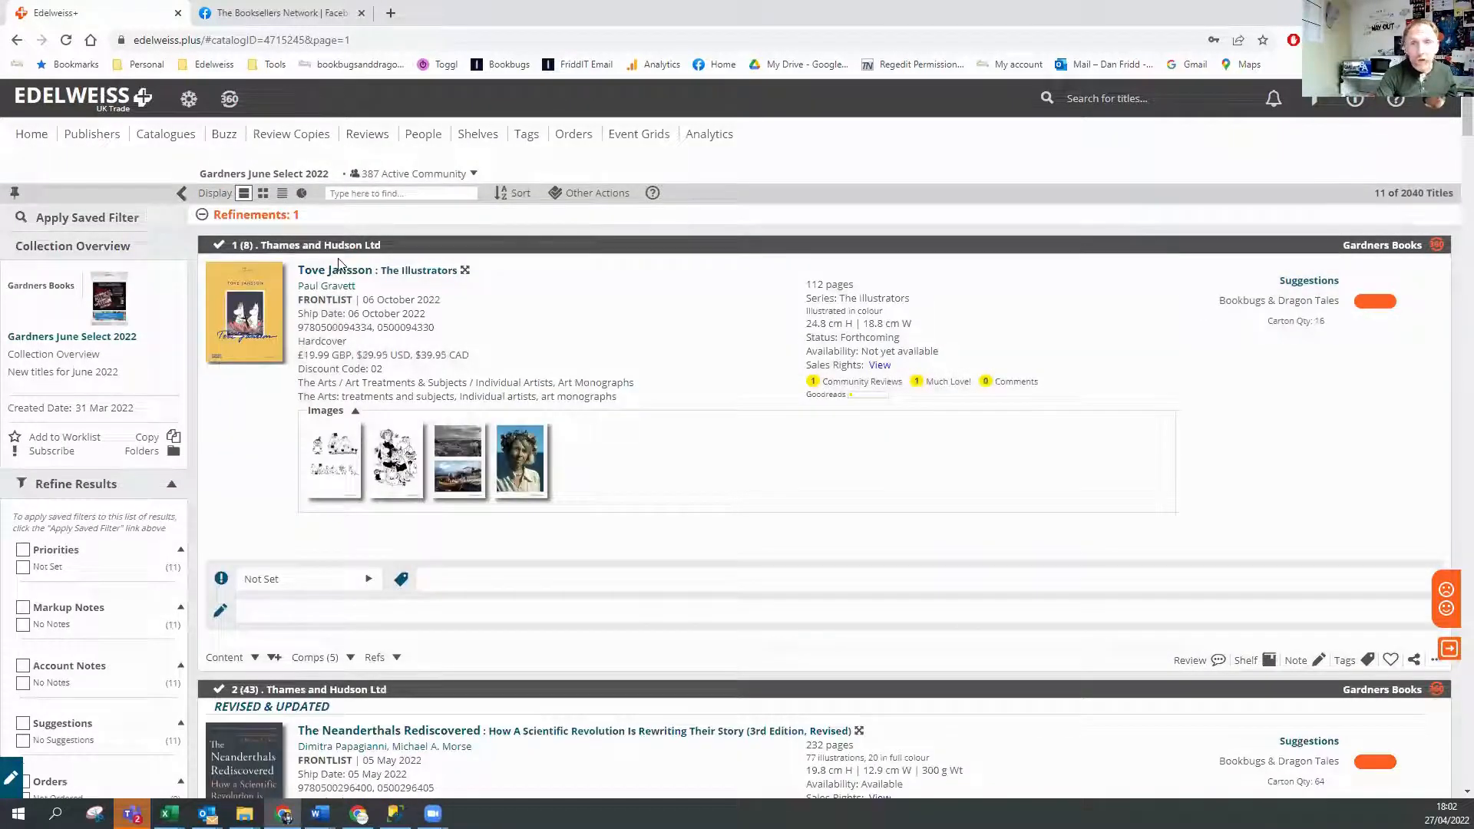
- Show all available categories and narrow the Thames and Hudson titles to The Arts
mouse_move(256, 221)
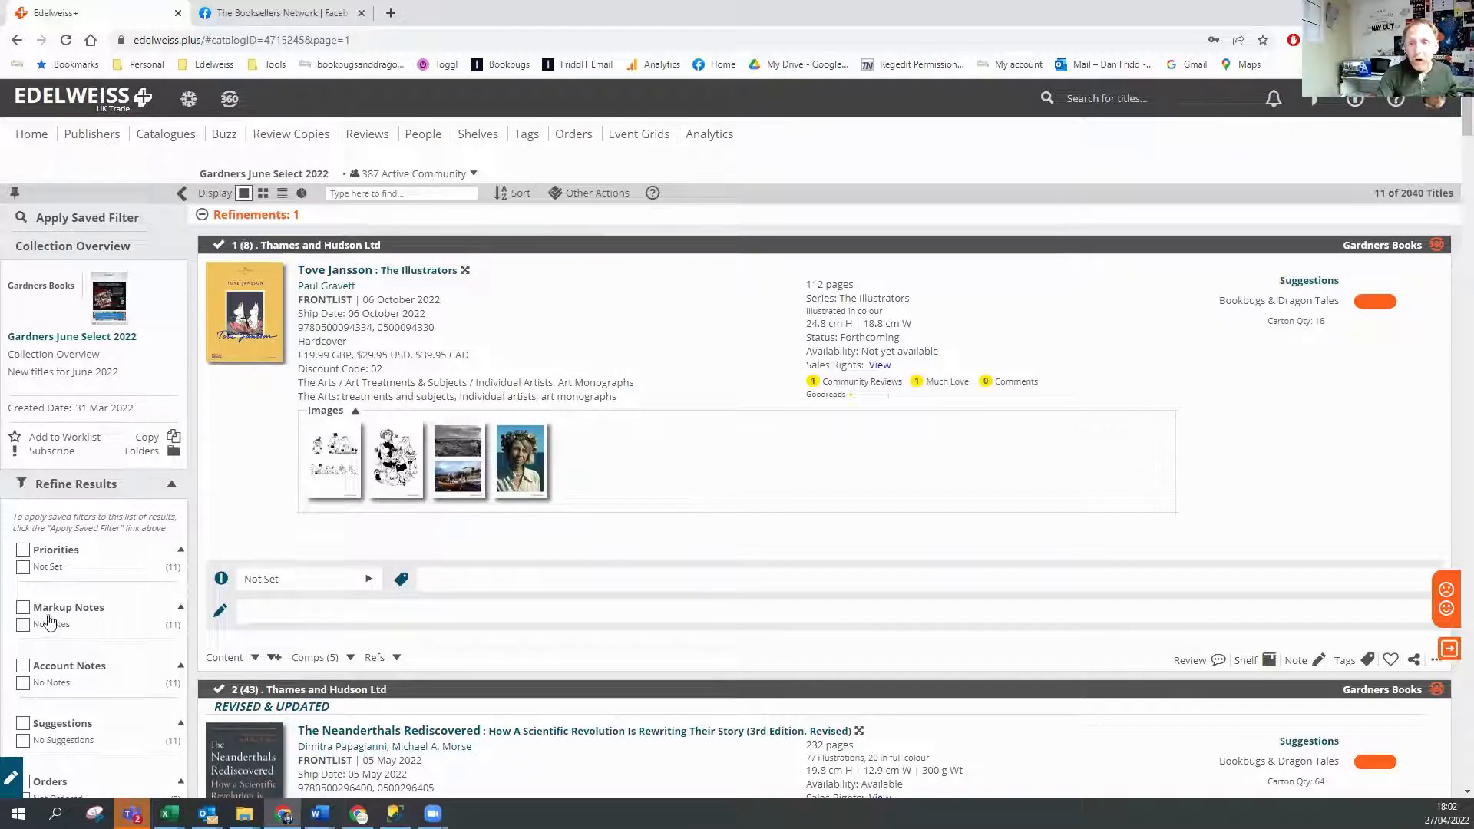
scroll(47, 620, "down", 8)
scroll(105, 535, "down", 3)
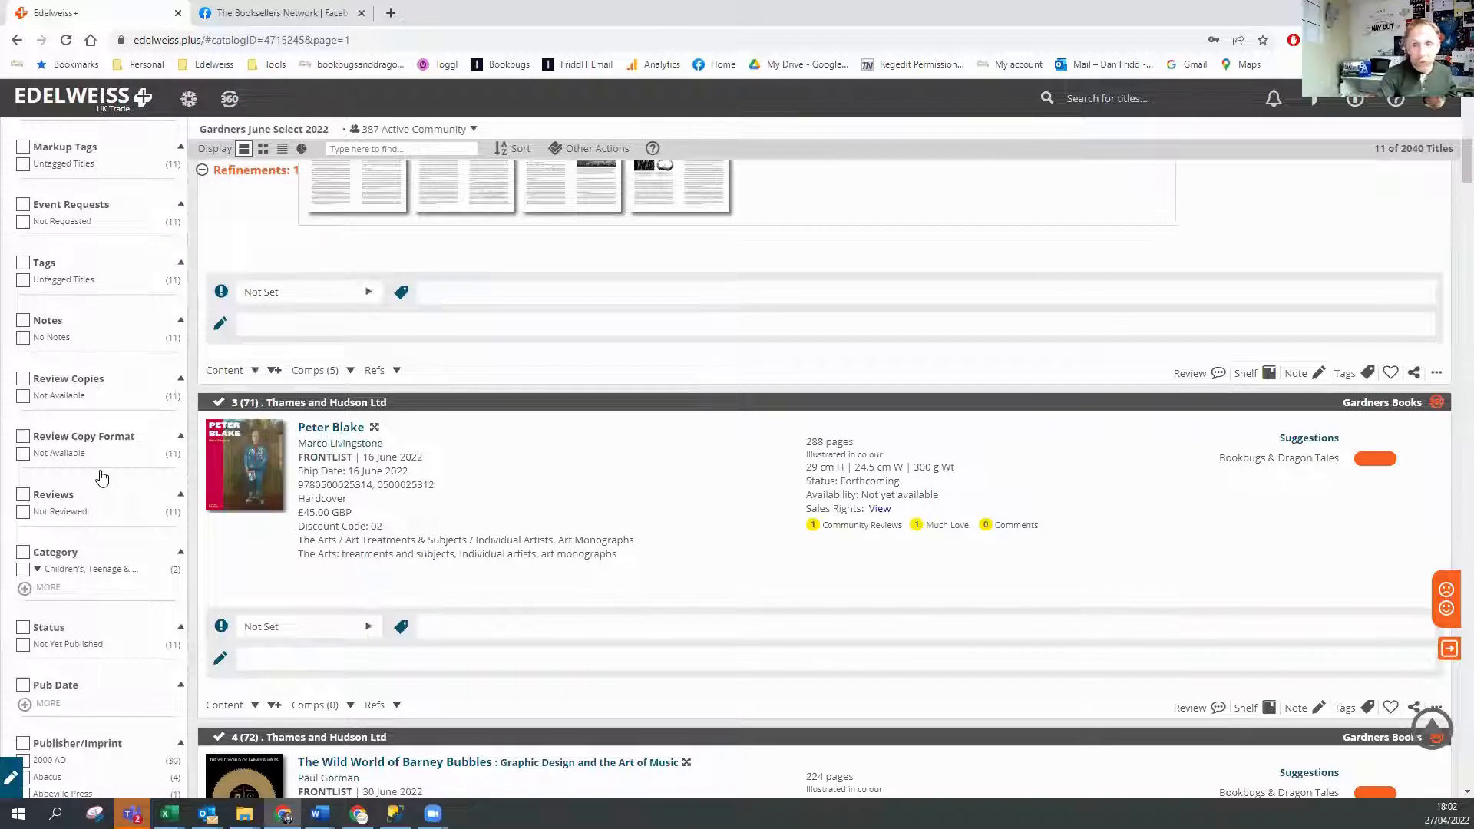
left_click(41, 589)
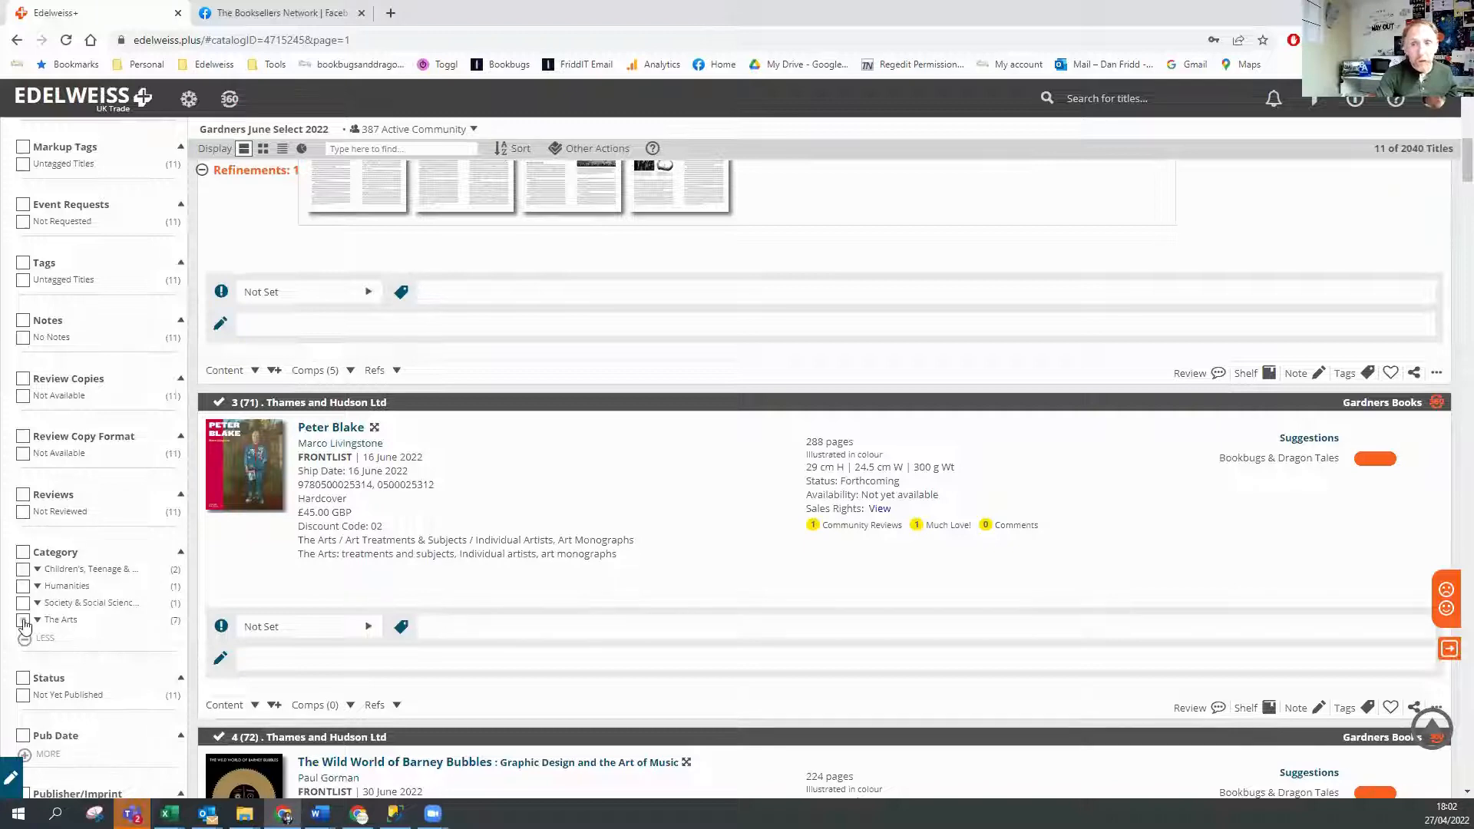
left_click(23, 621)
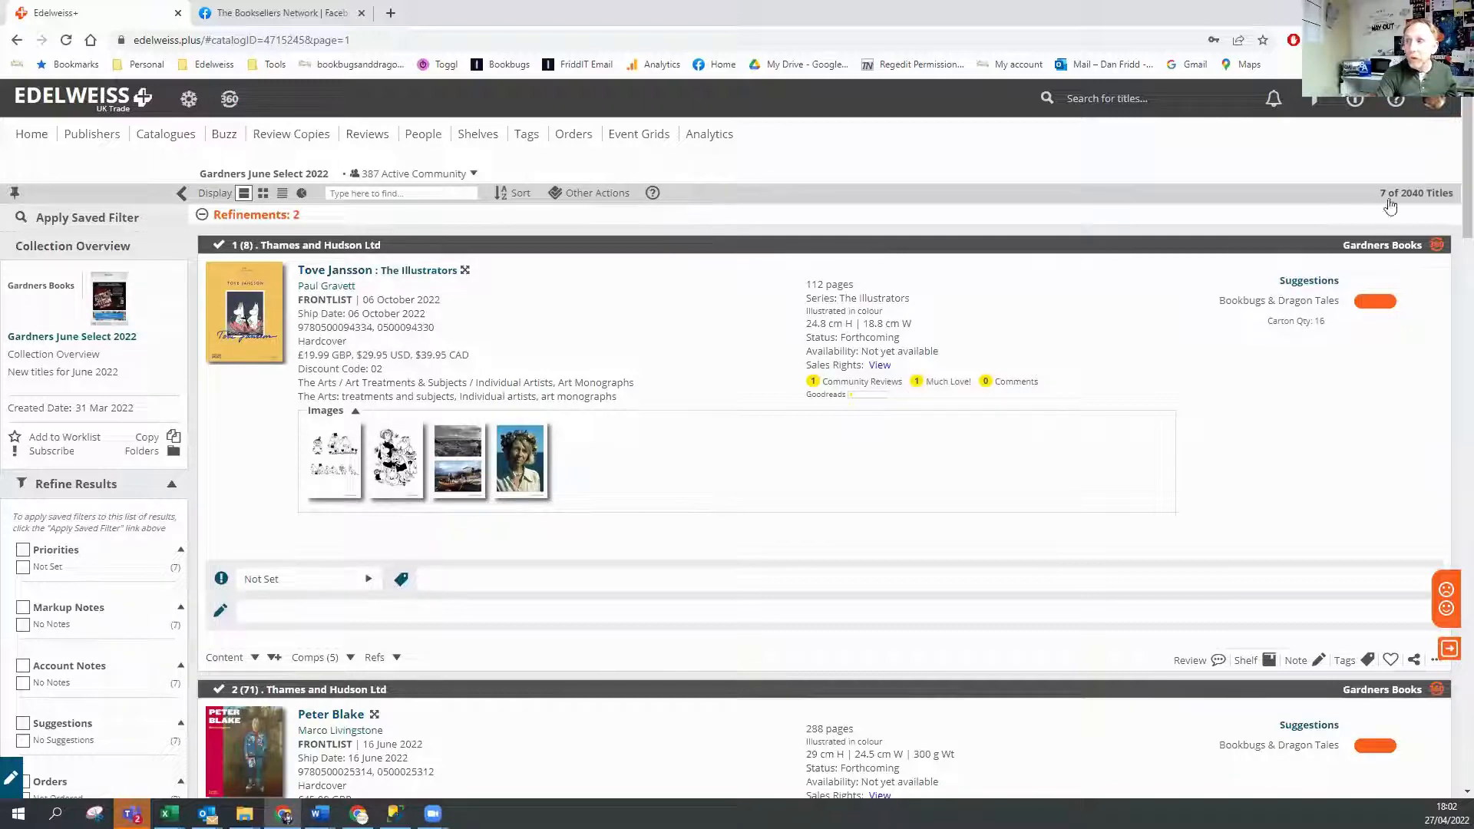
- Look through the Thames and Hudson titles in The Arts and clear all refinements from the catalogue
scroll(752, 460, "down", 3)
scroll(756, 447, "down", 7)
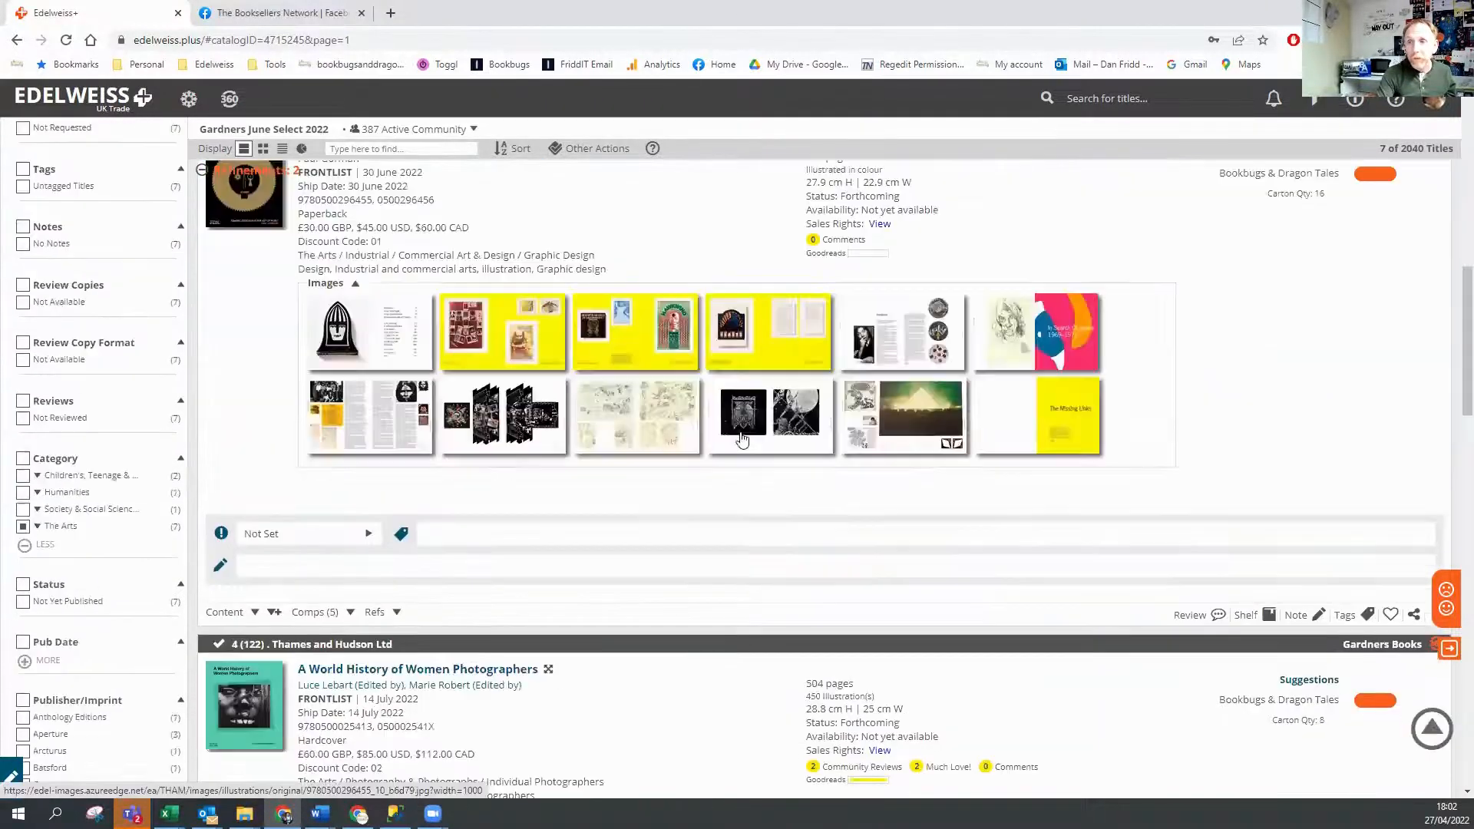
scroll(614, 467, "down", 9)
scroll(561, 514, "down", 7)
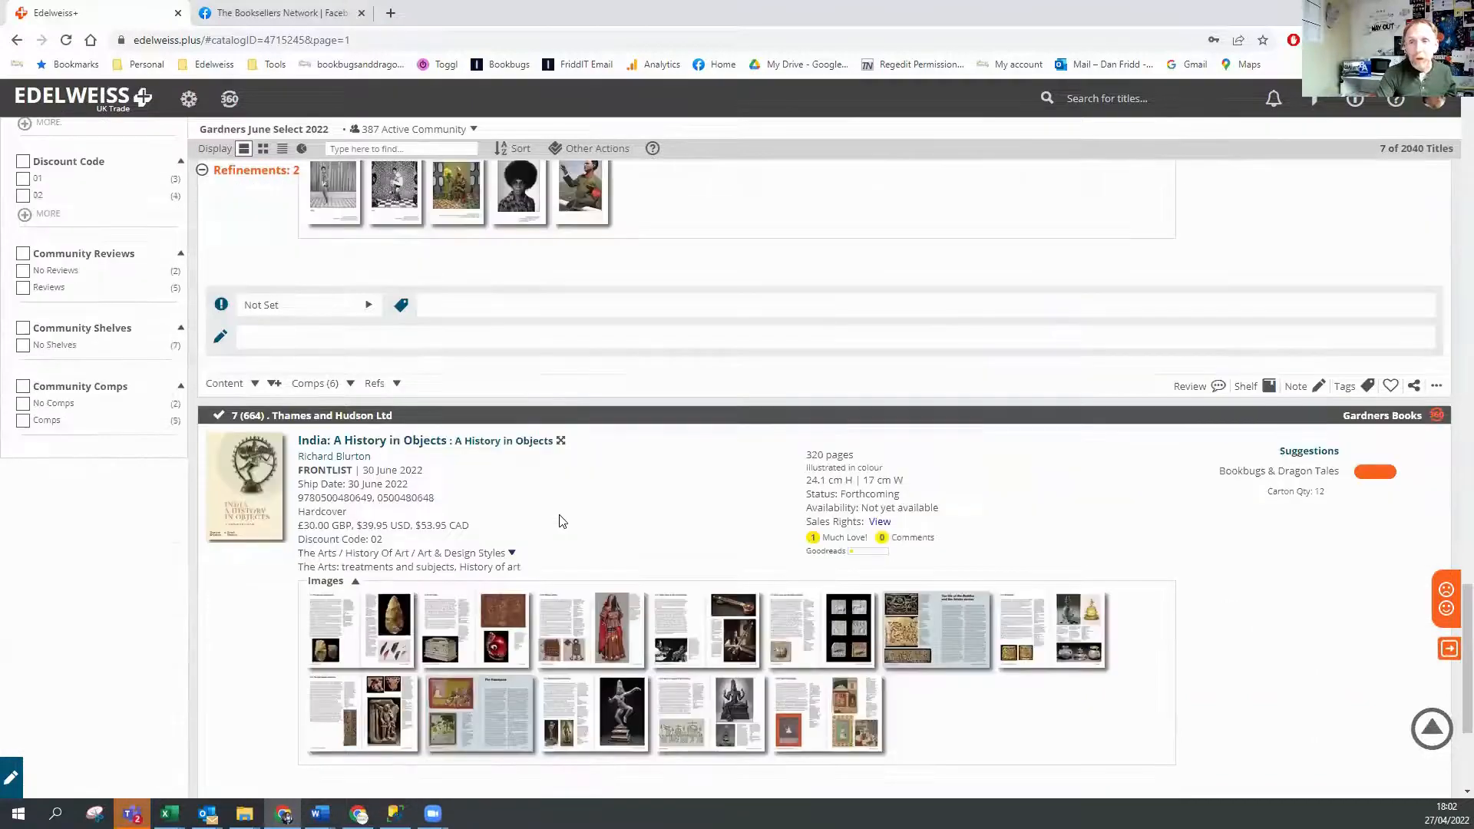
scroll(560, 514, "up", 7)
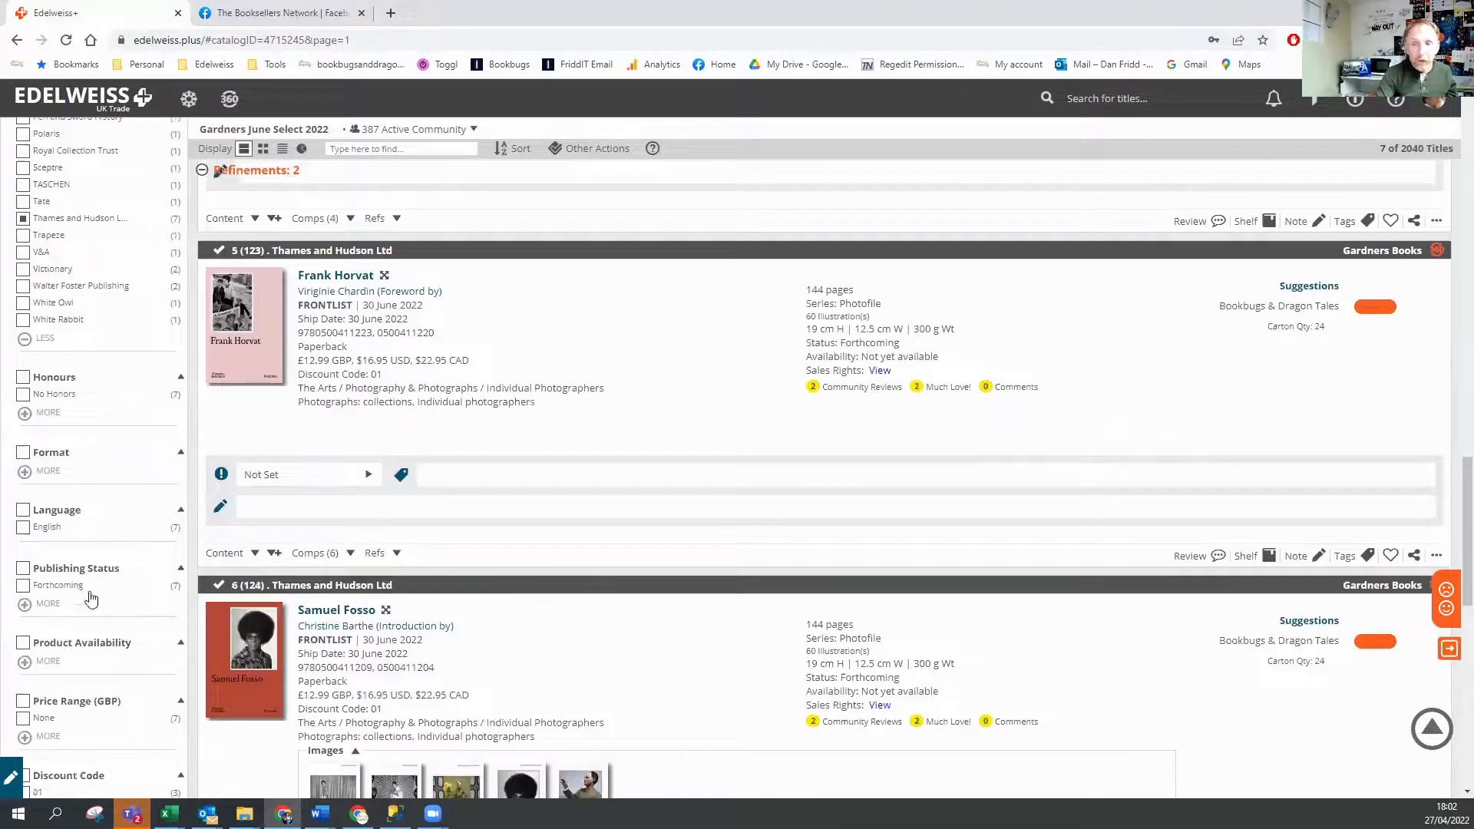
scroll(125, 526, "up", 20)
scroll(184, 392, "up", 1)
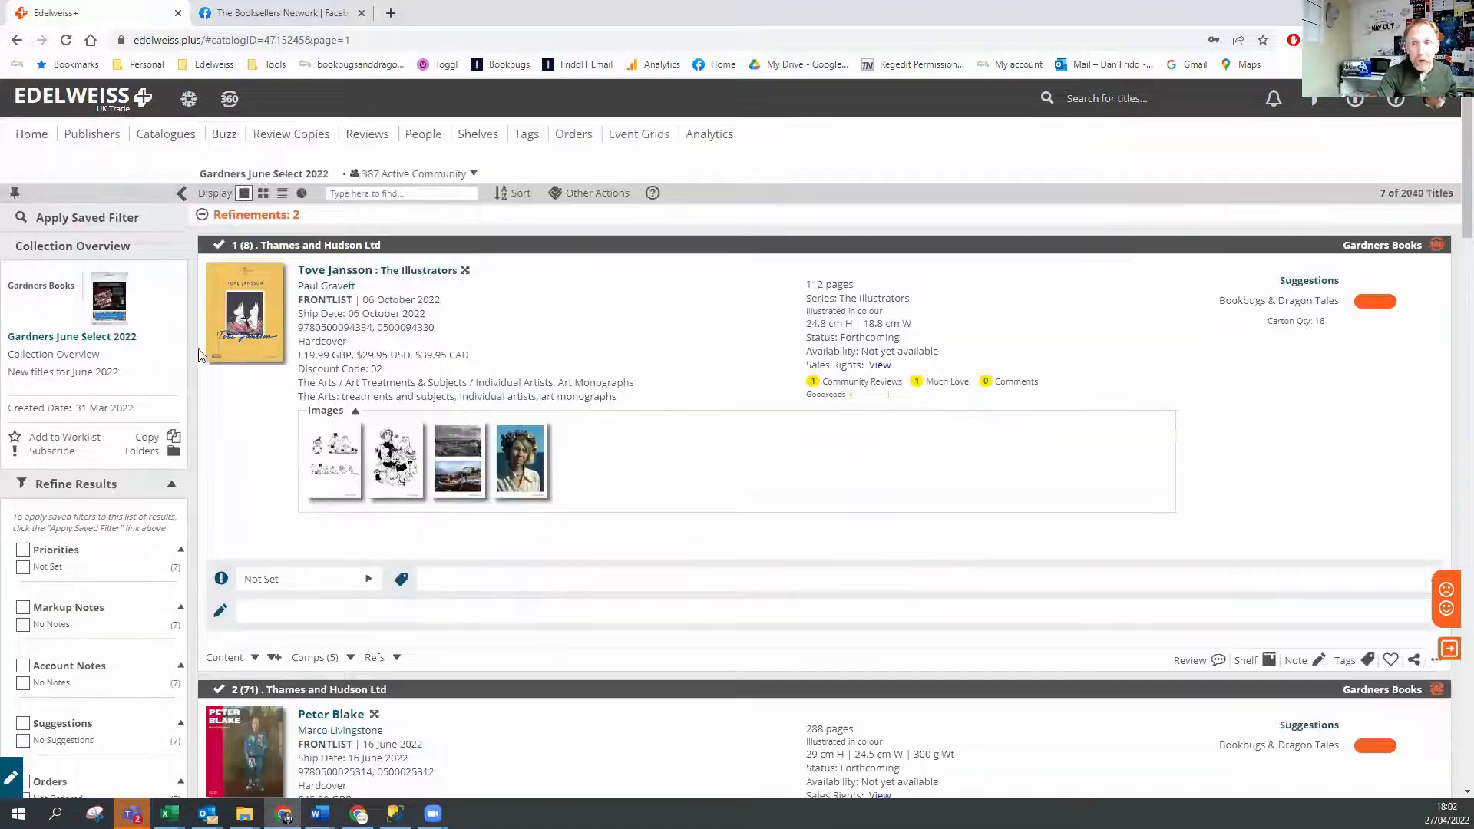
left_click(266, 222)
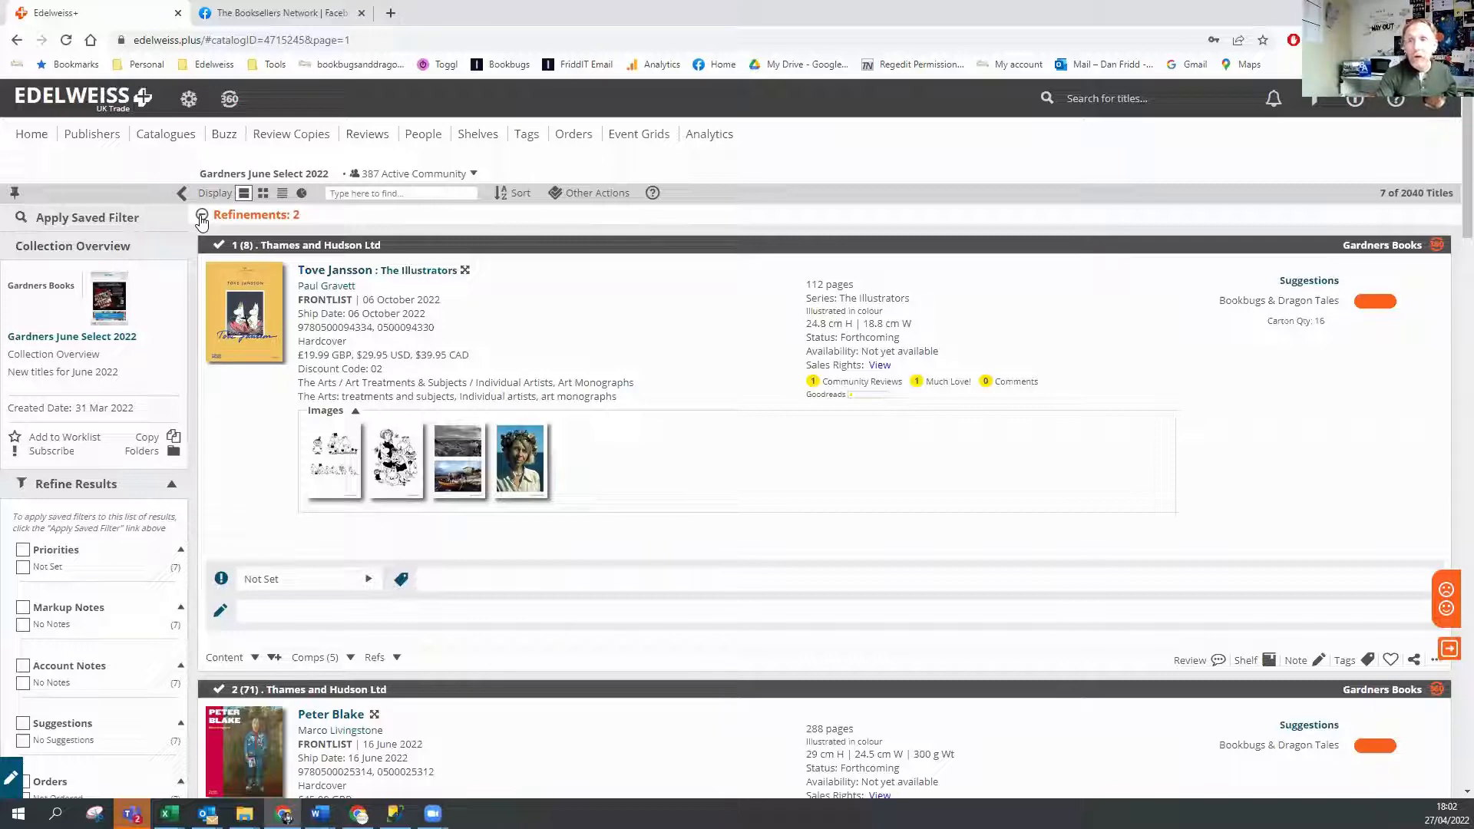
left_click(202, 216)
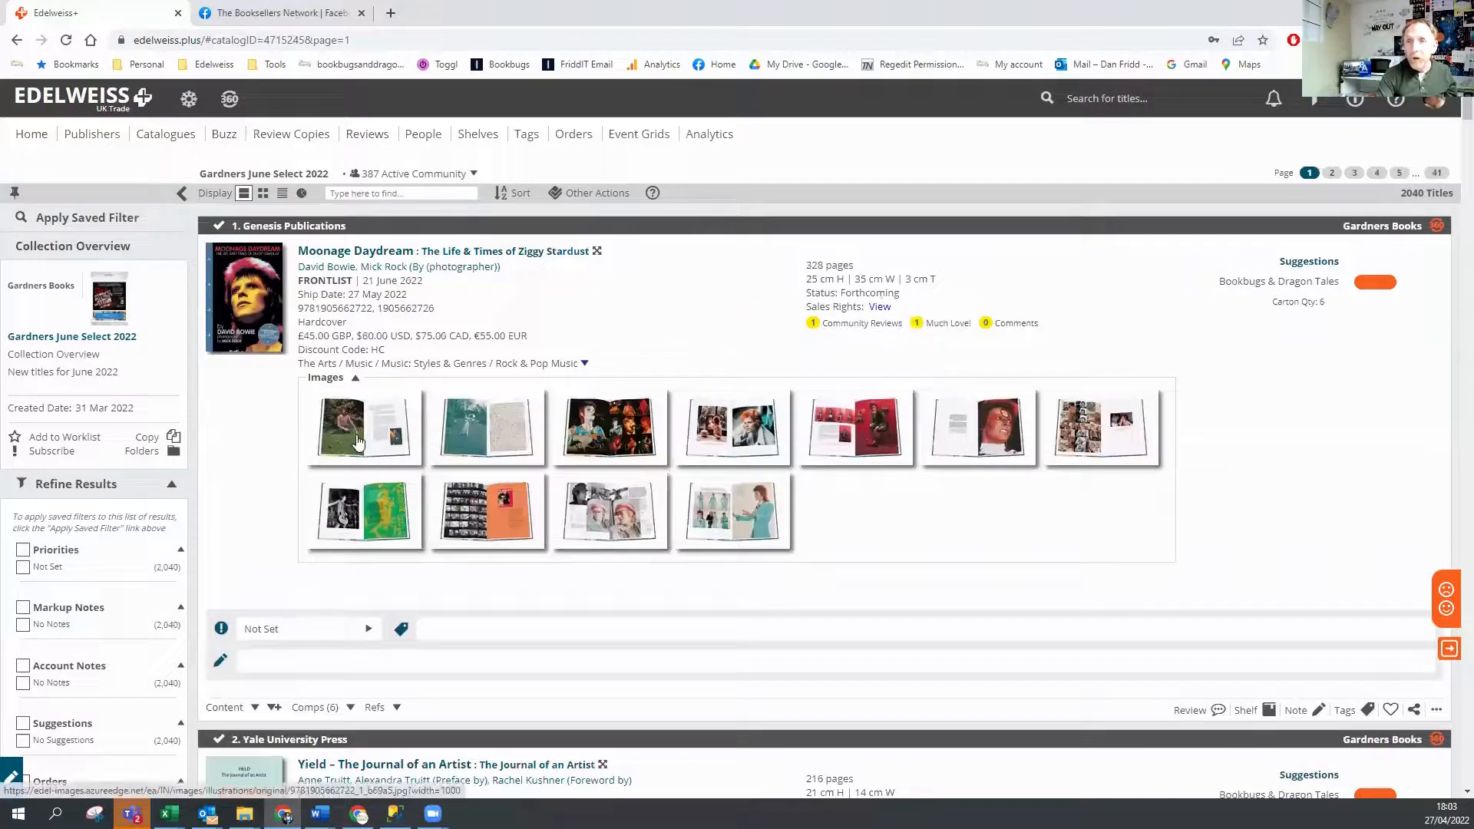
- Start a new saved filter for the catalogue and name it TH Arts HB
left_click(81, 222)
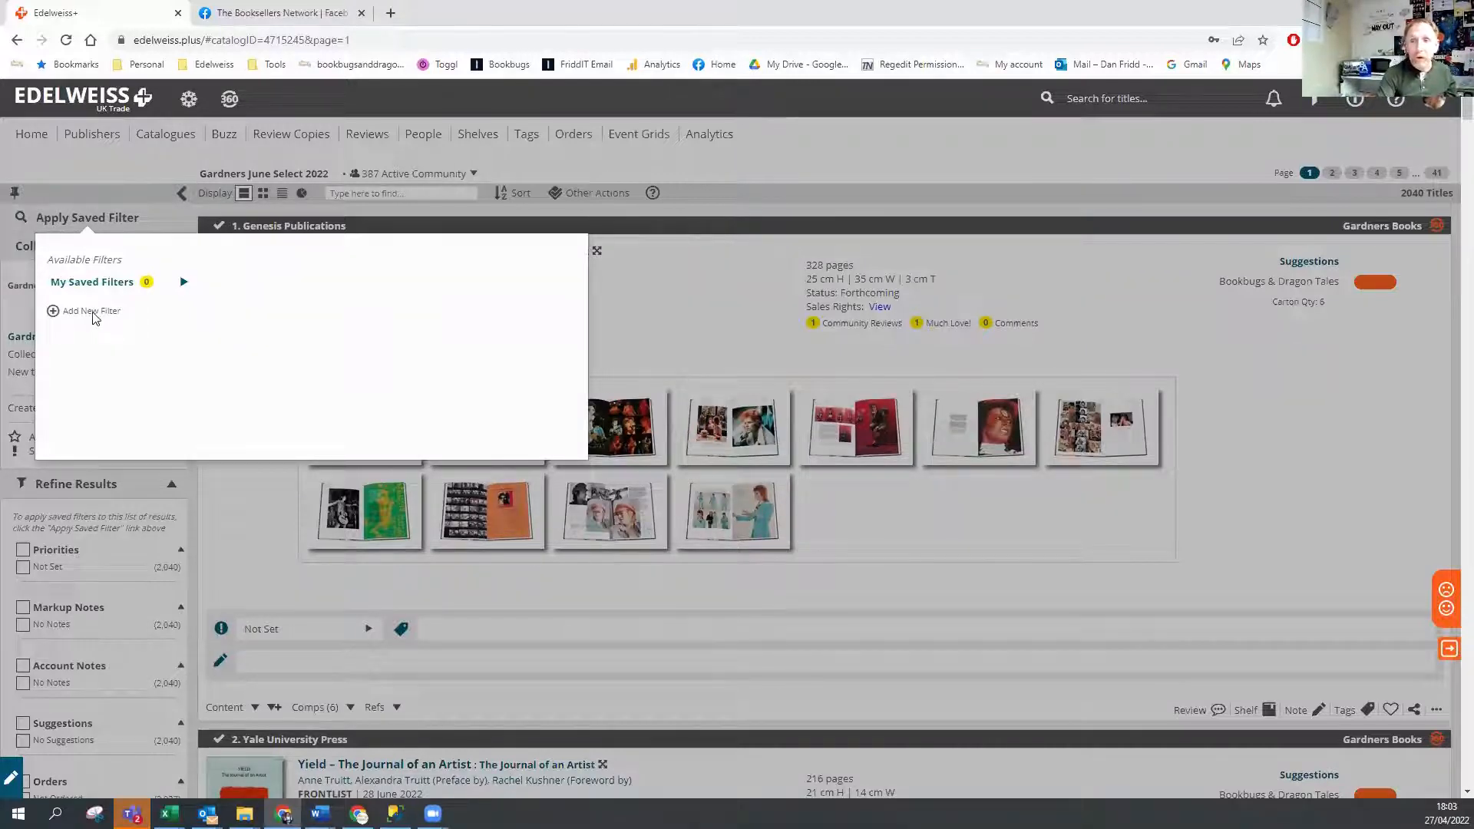
left_click(55, 314)
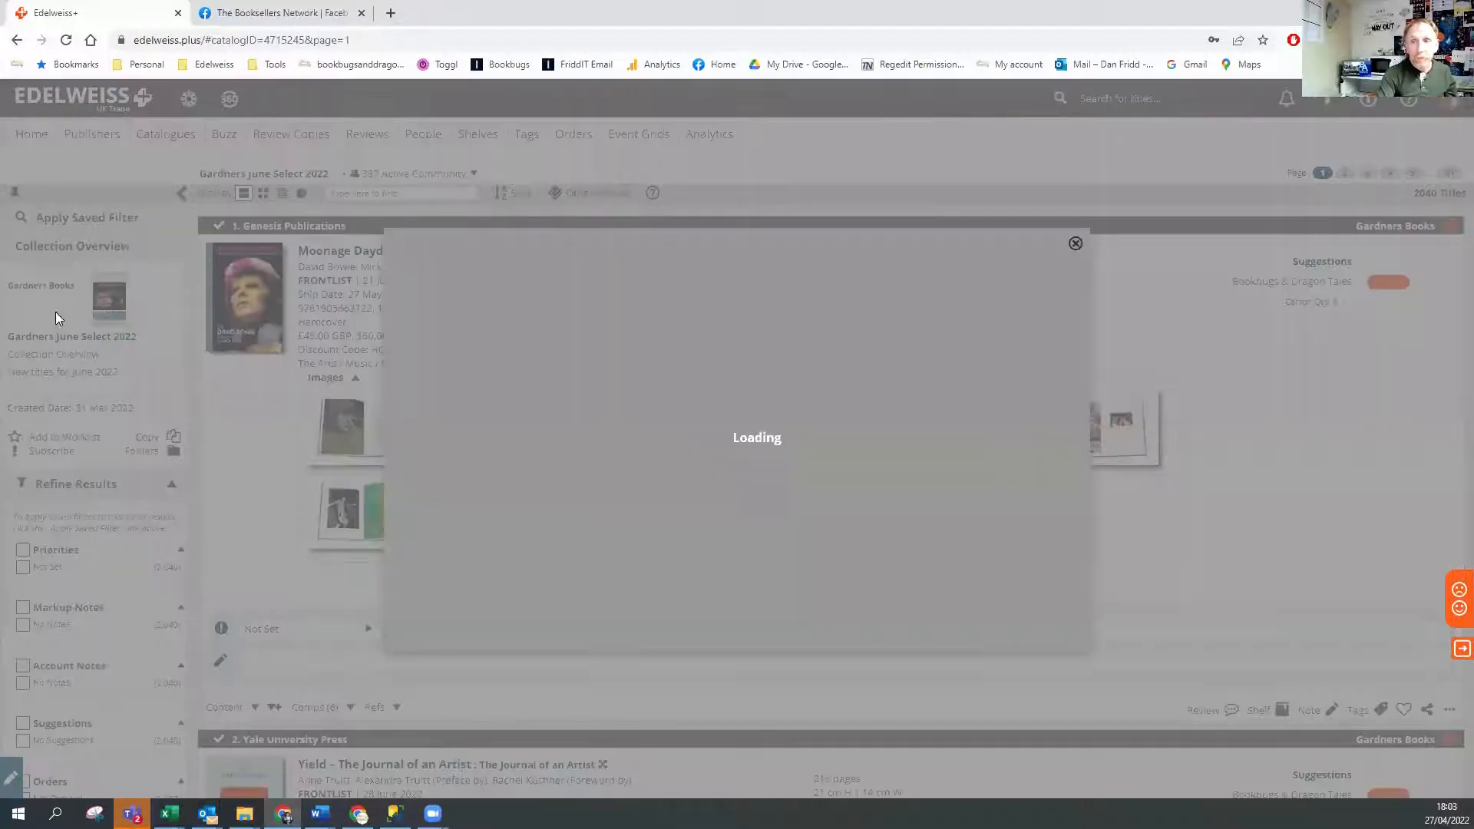
left_click(650, 254)
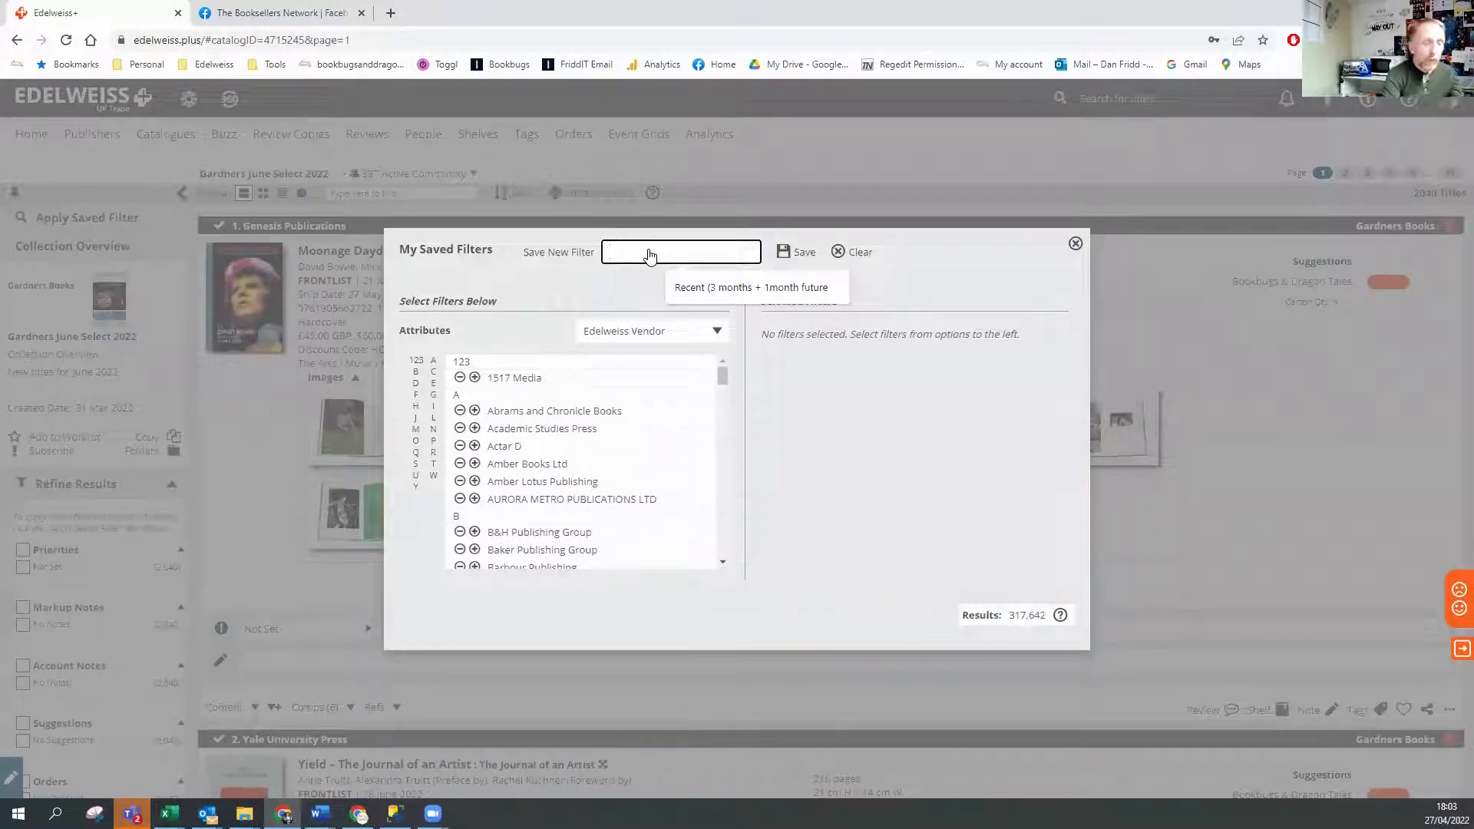
type("TH")
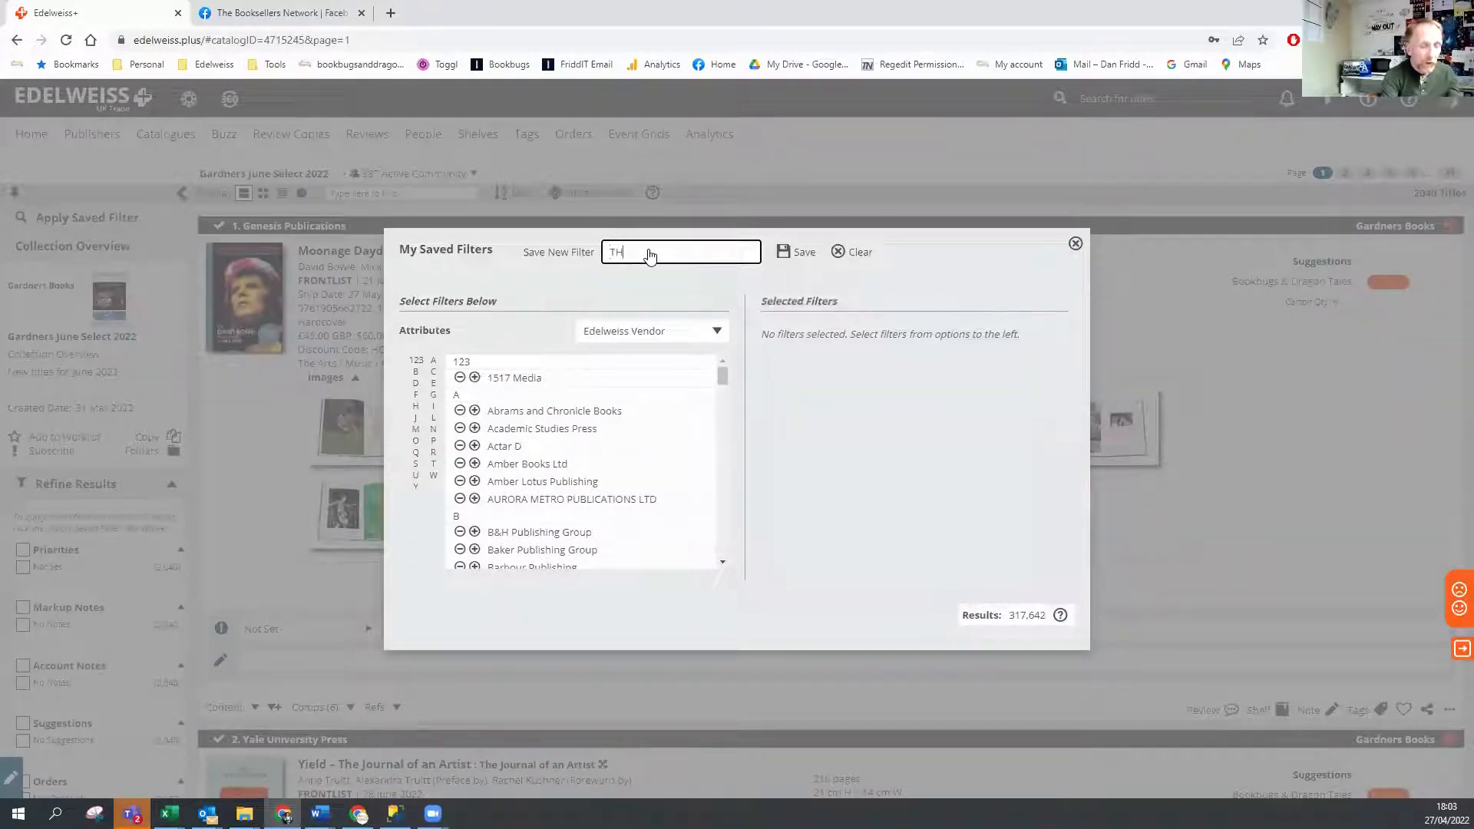
type(" Arts HB")
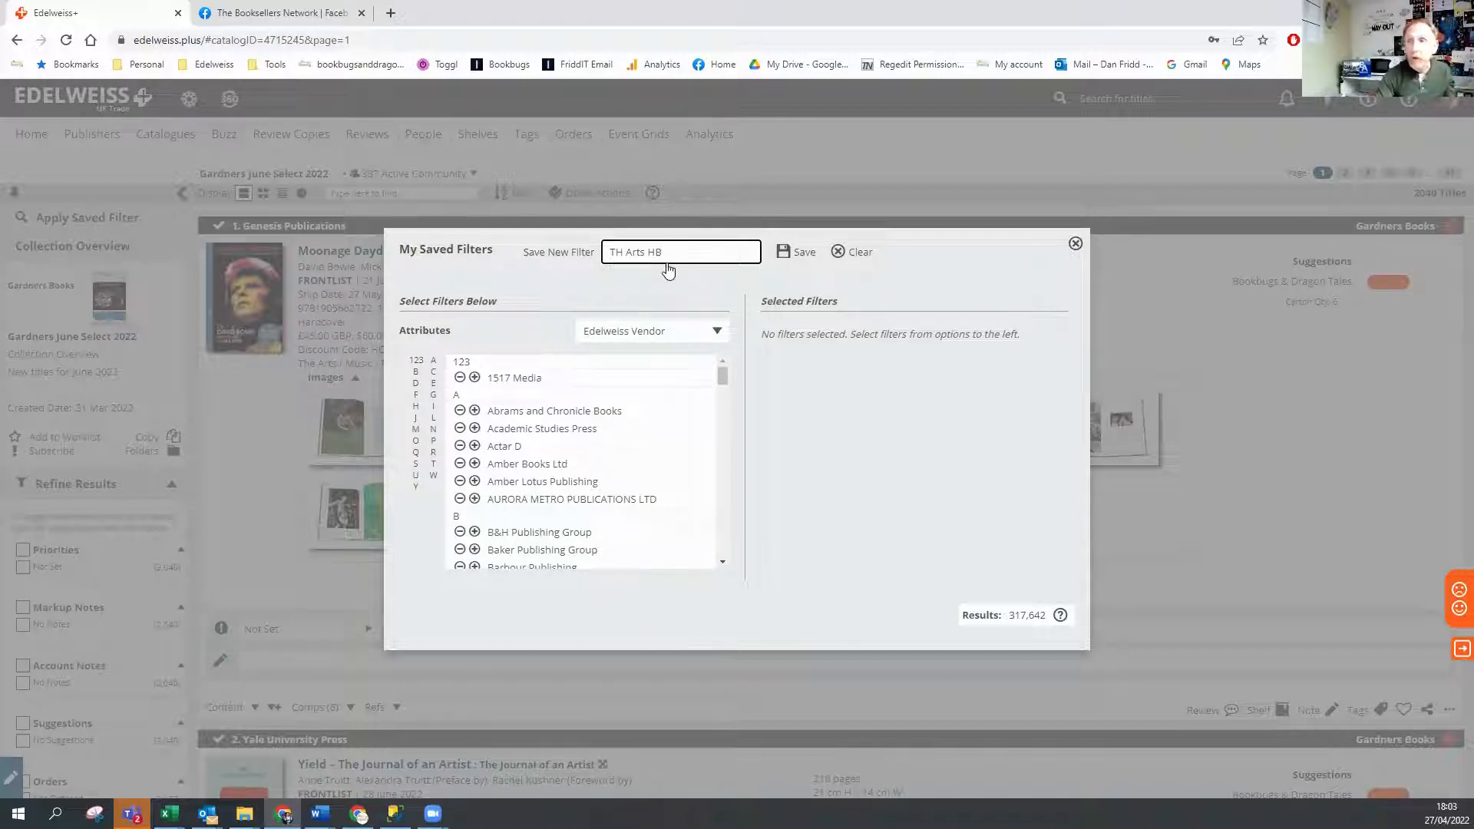
- Add the imprint Thames and Hudson Ltd to the new filter's criteria
left_click(690, 330)
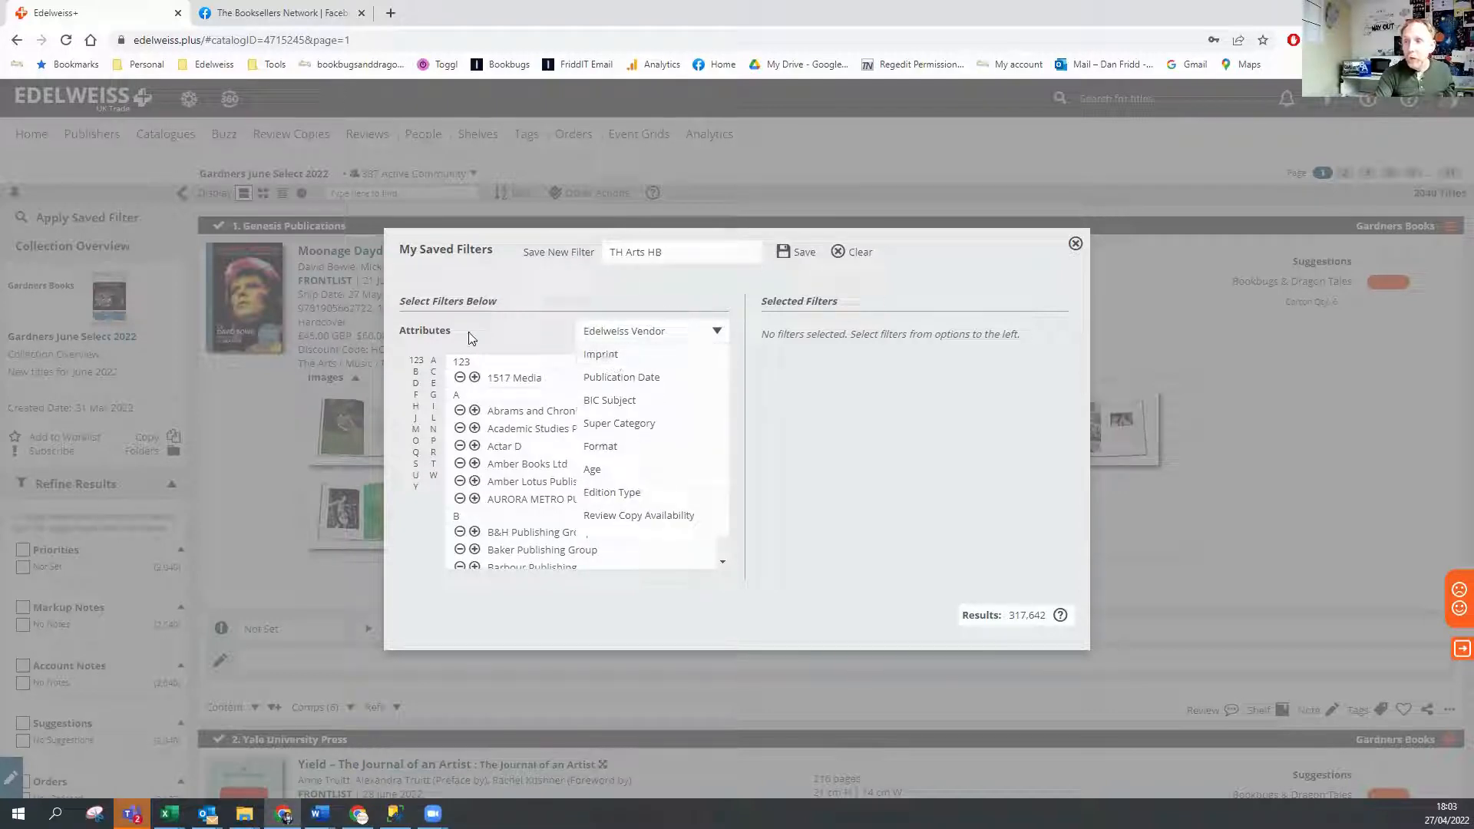
left_click(631, 357)
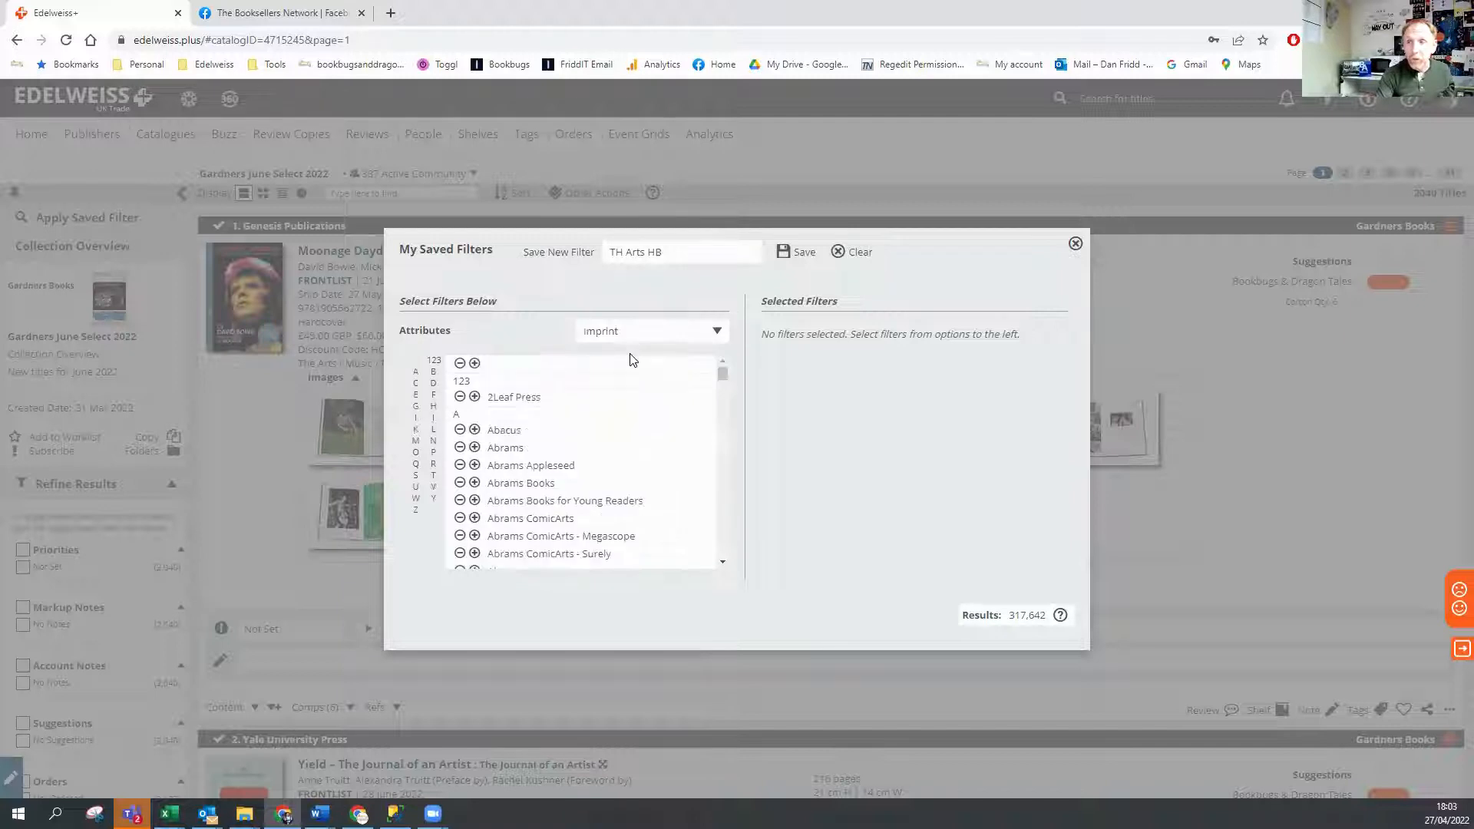
left_click_drag(723, 375, 742, 488)
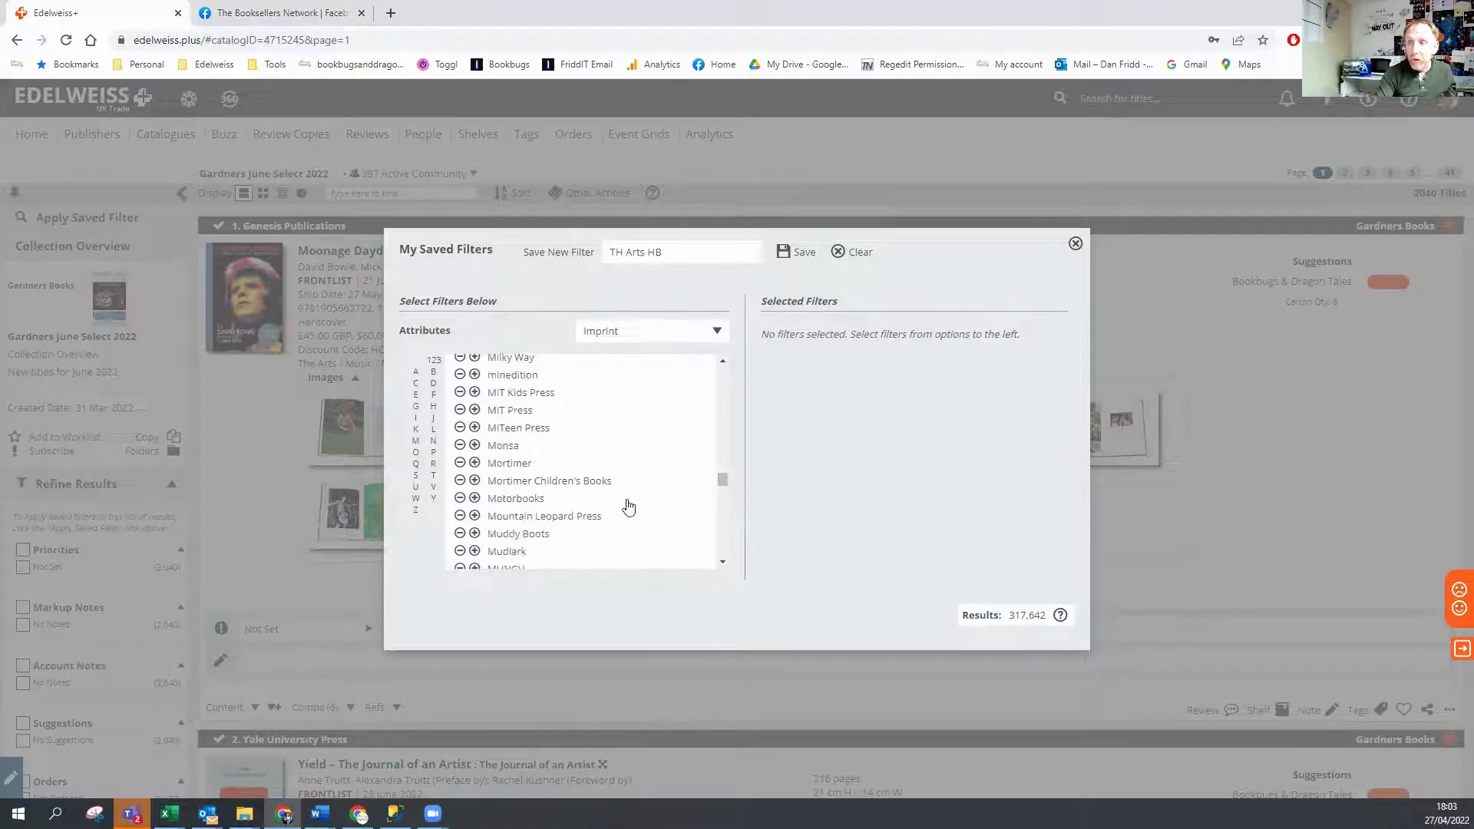
scroll(676, 489, "down", 10)
scroll(688, 483, "down", 3)
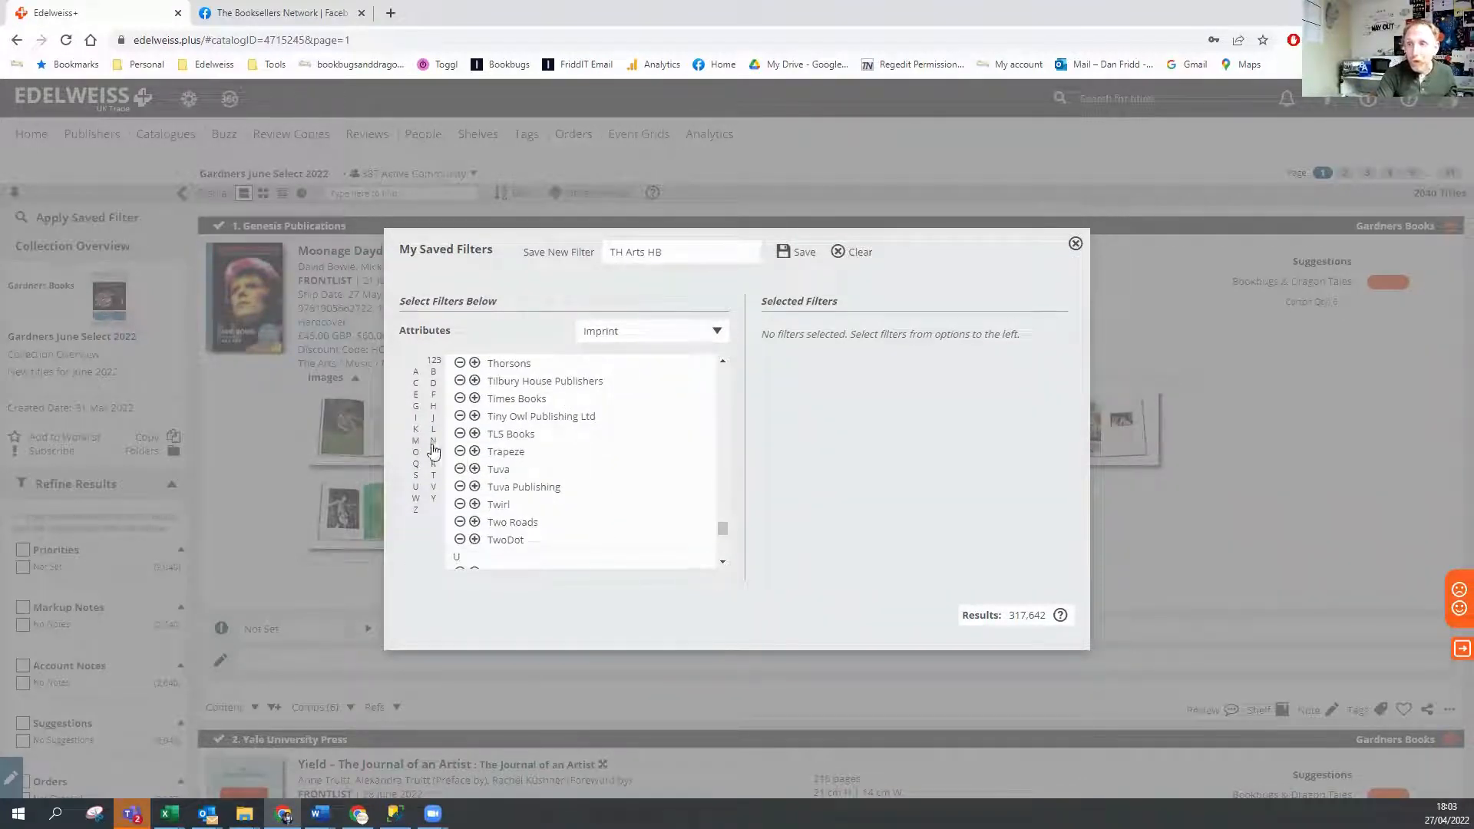
left_click(434, 484)
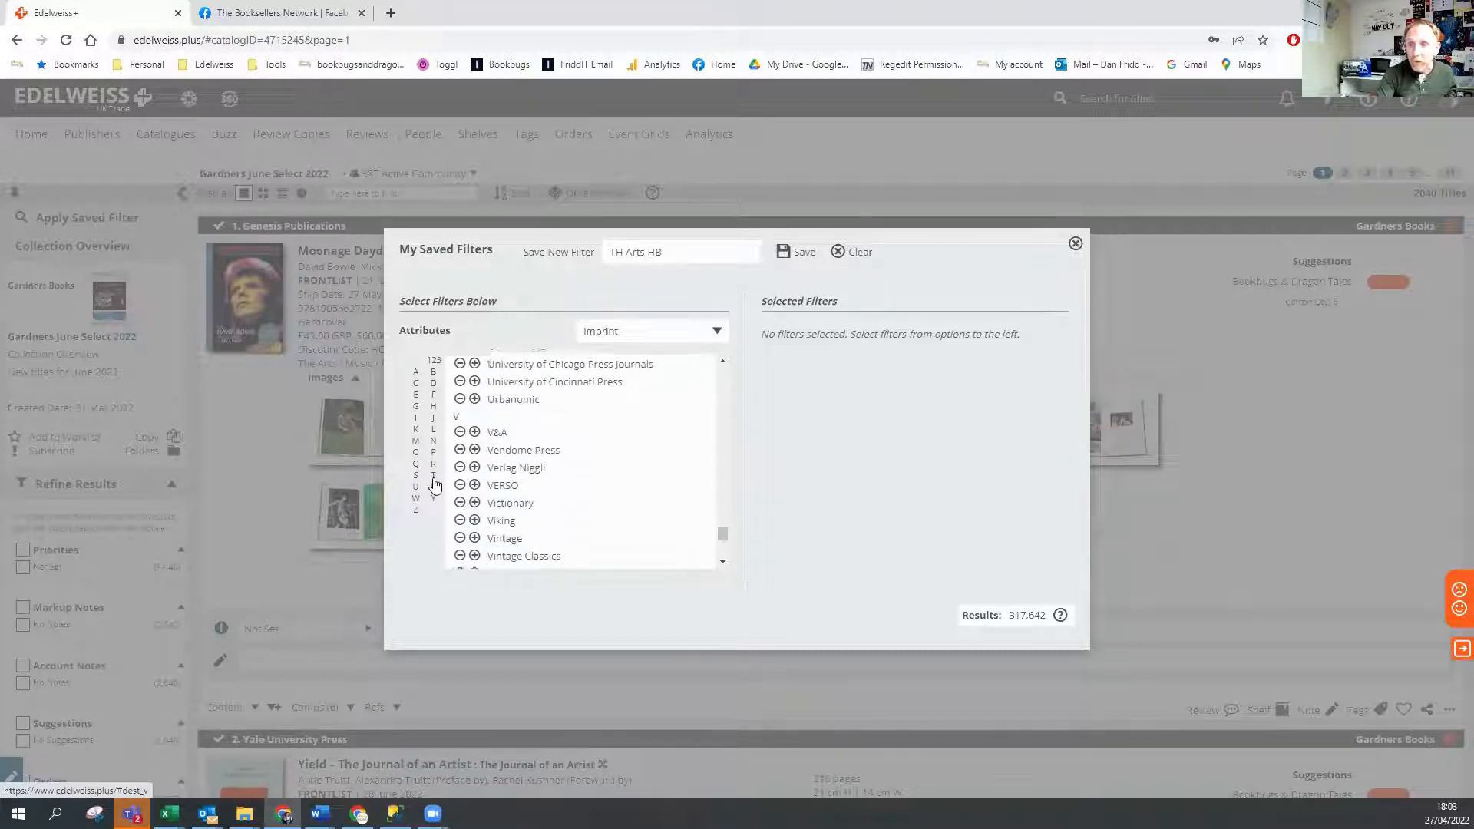
scroll(631, 514, "up", 2)
scroll(537, 461, "up", 4)
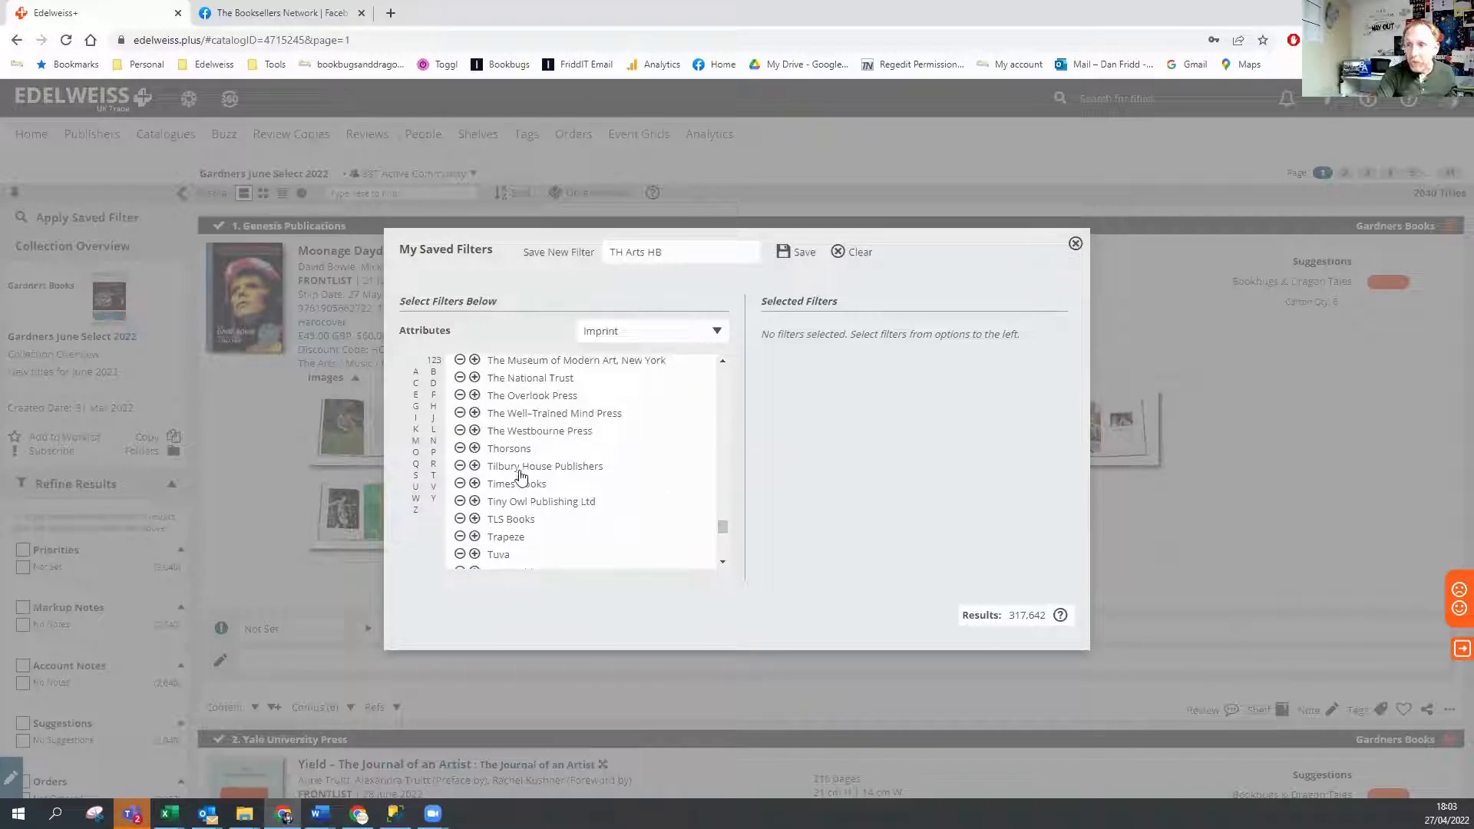
scroll(495, 423, "up", 2)
scroll(537, 461, "up", 2)
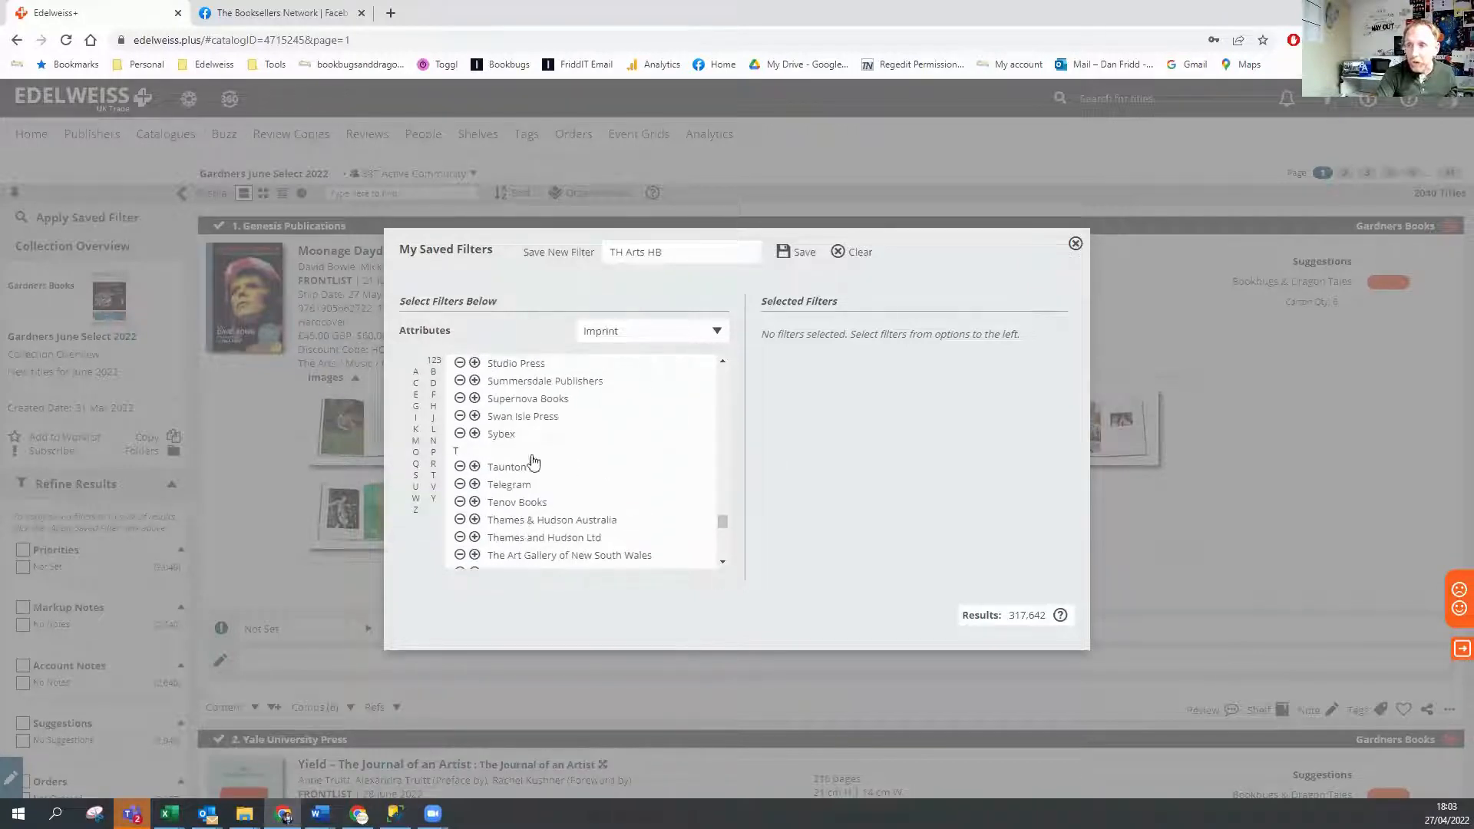
scroll(560, 473, "down", 2)
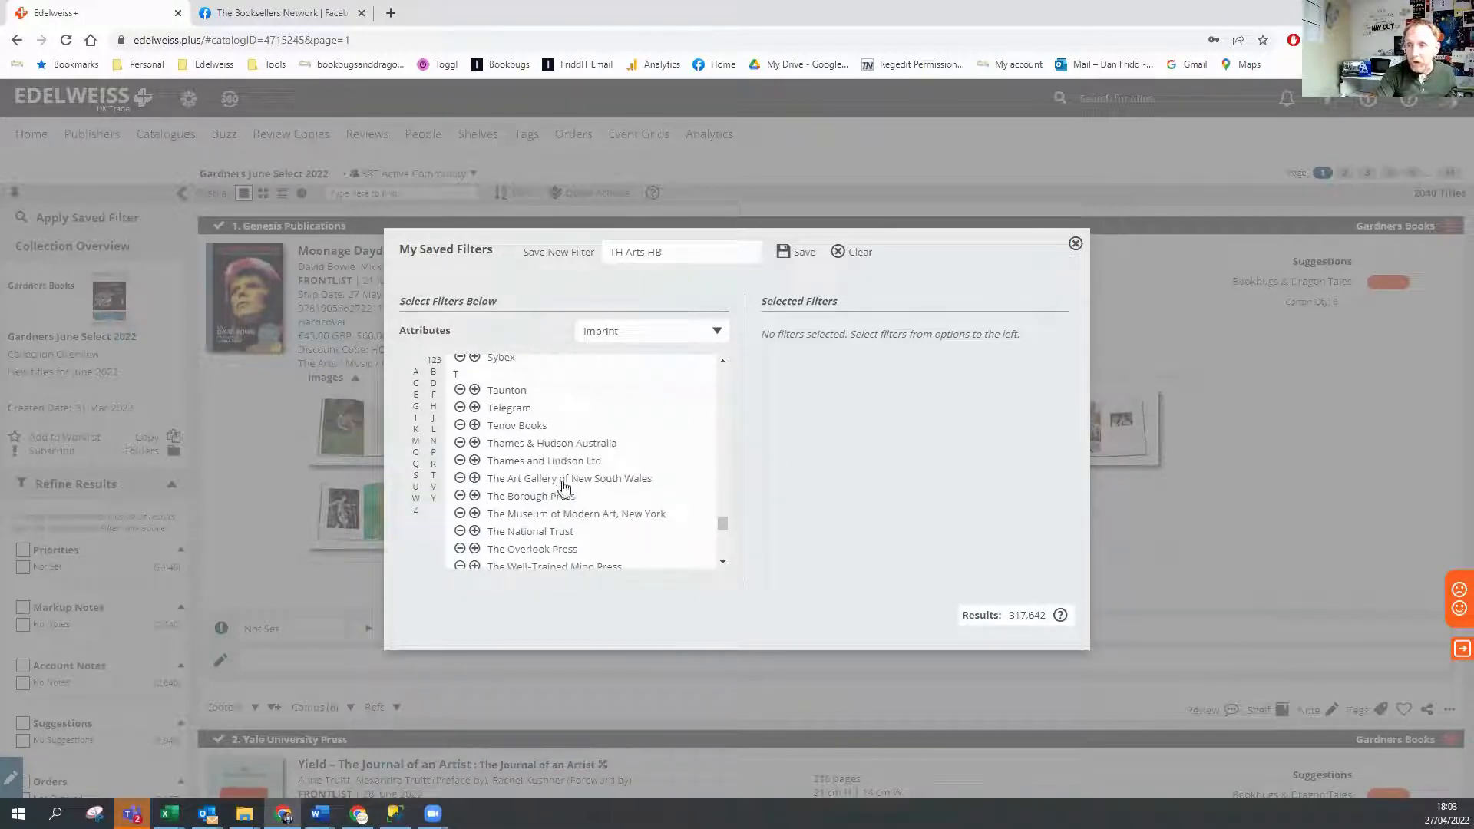
left_click(474, 461)
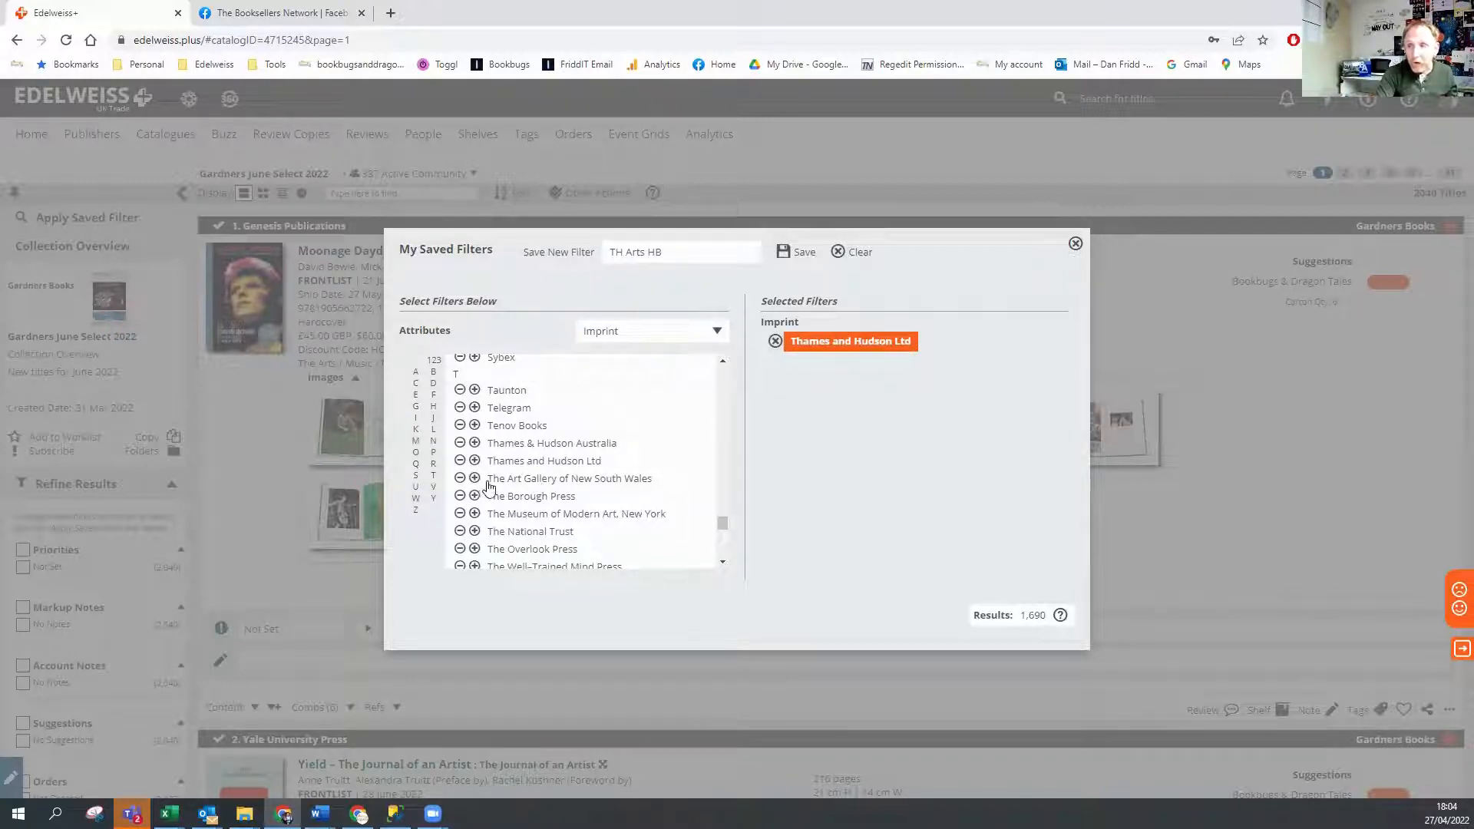
- Add the imprints Studio Press, Strandberg Publishing and Stolpe Publishing to the filter, and remove all three again
scroll(561, 476, "up", 2)
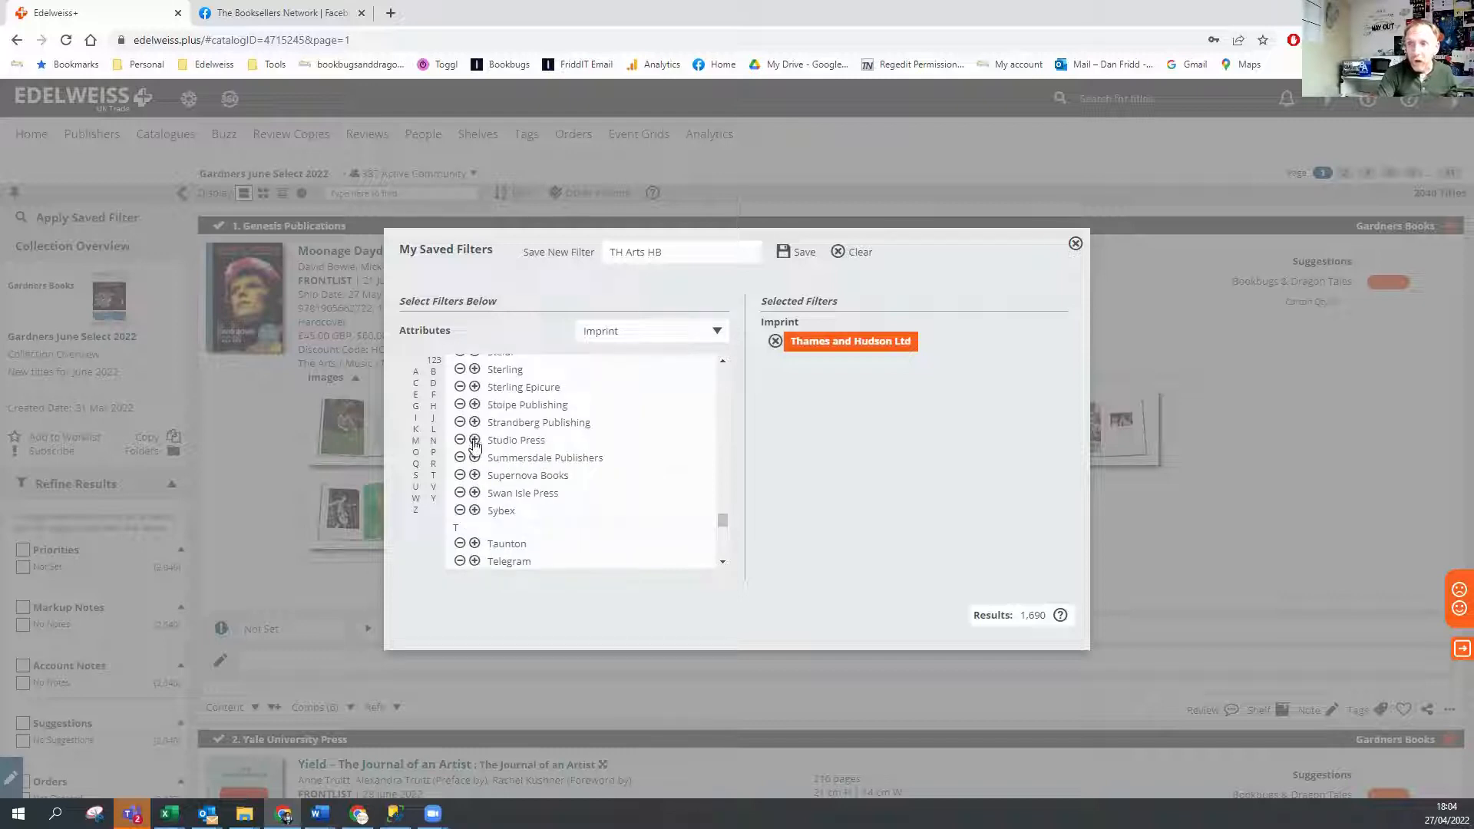
left_click(474, 441)
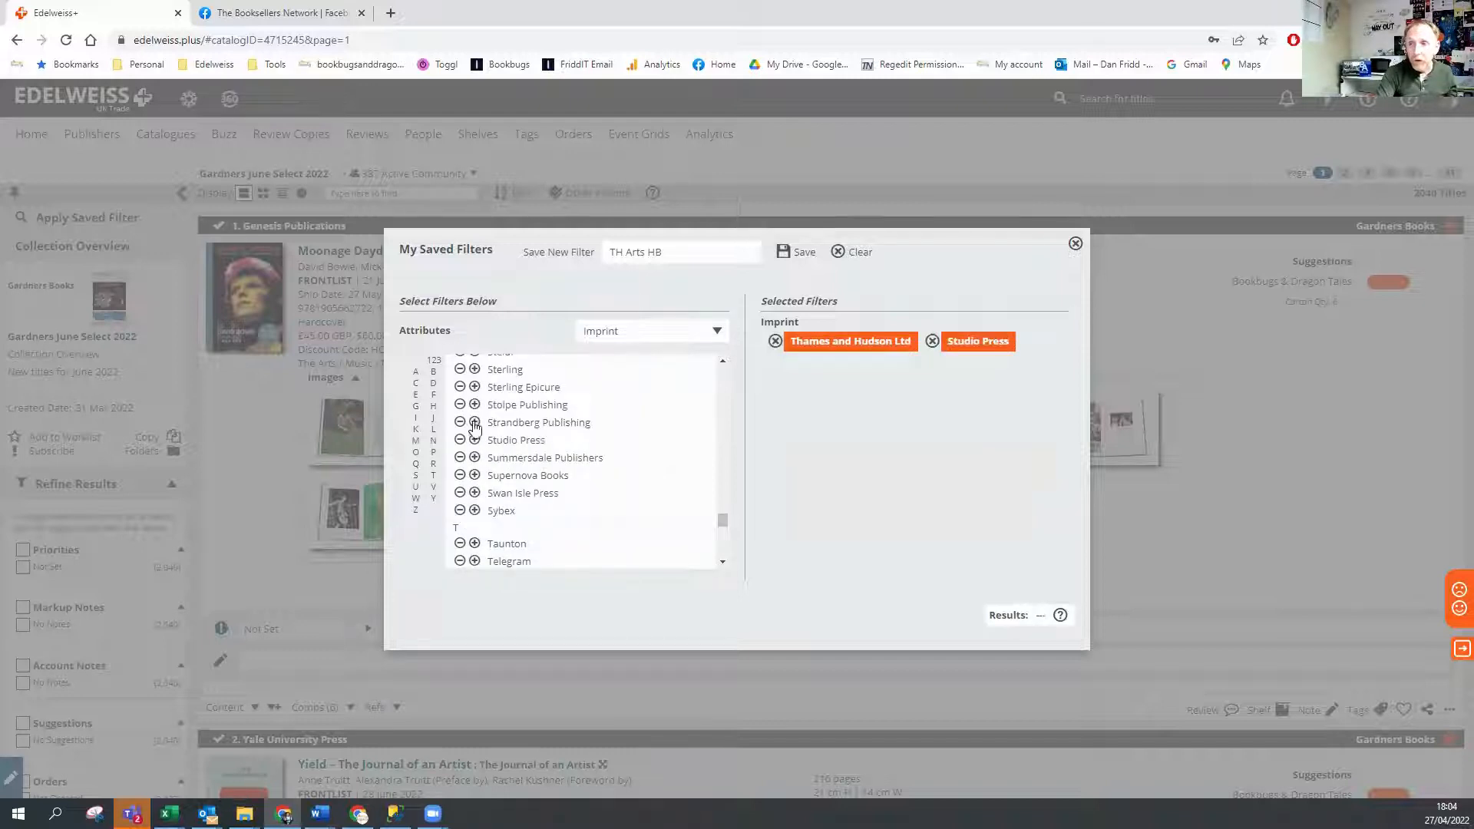
left_click(475, 422)
left_click(475, 405)
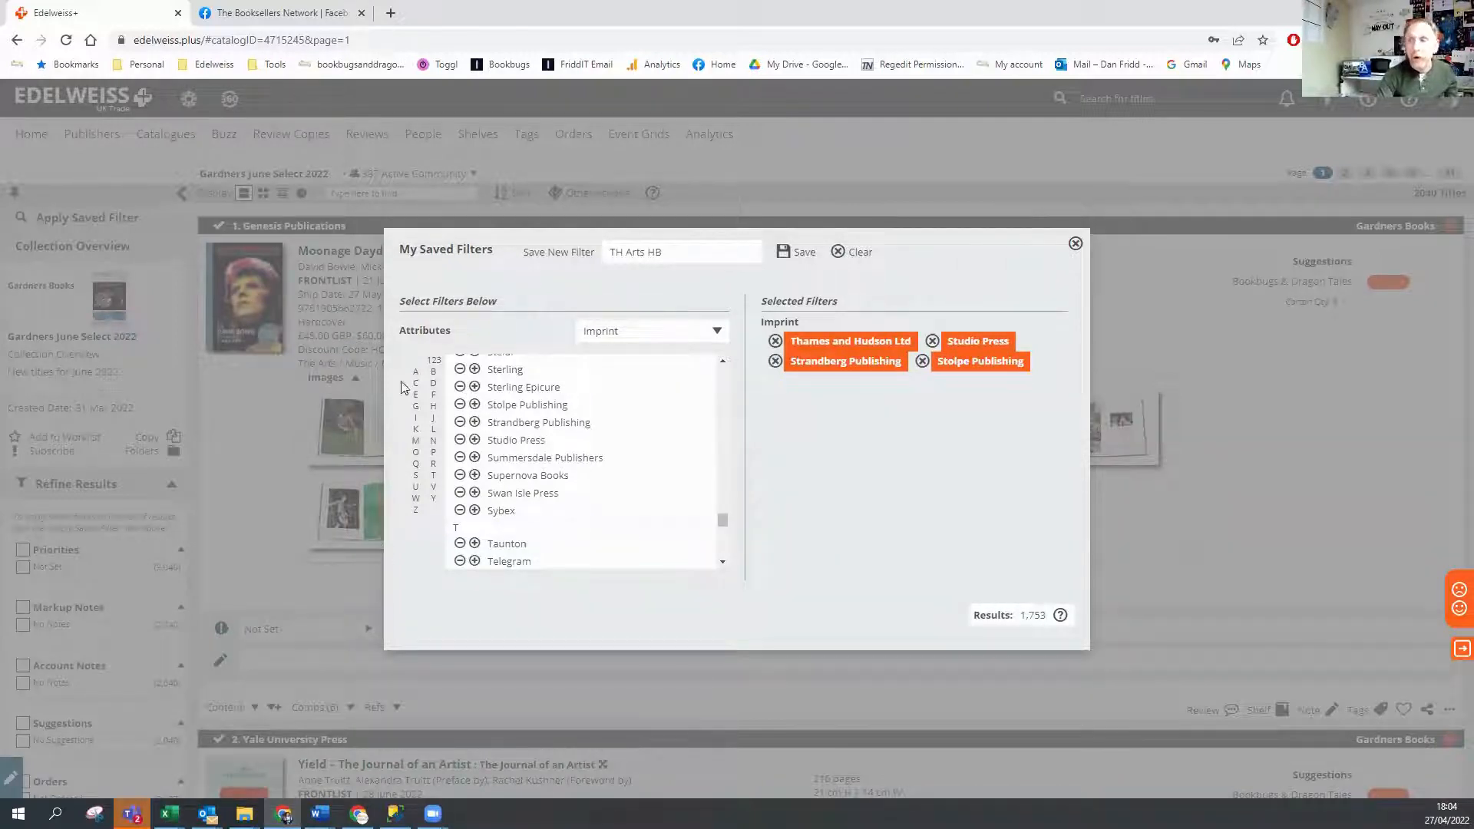
left_click(776, 361)
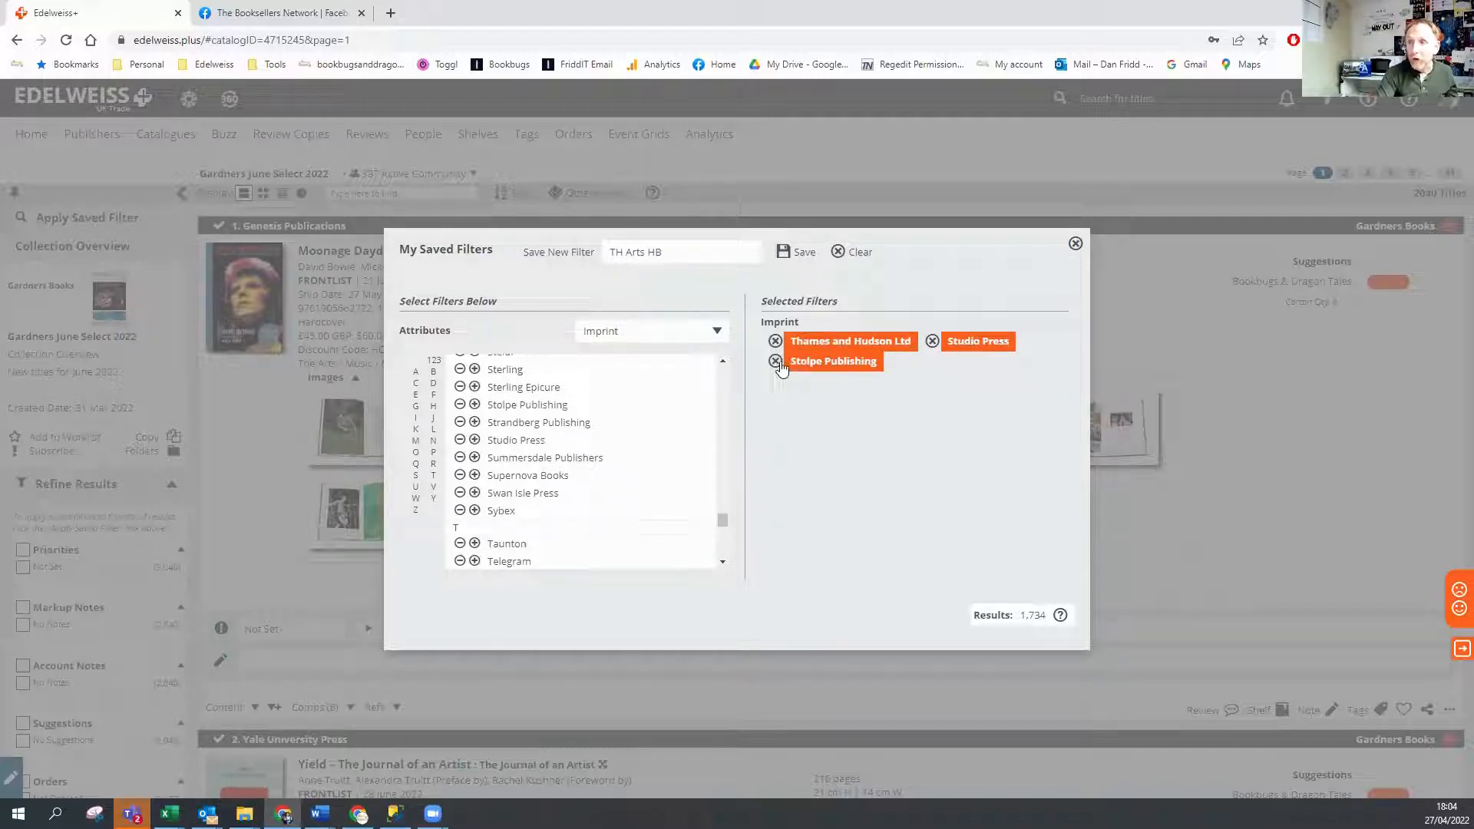
left_click(775, 361)
left_click(933, 341)
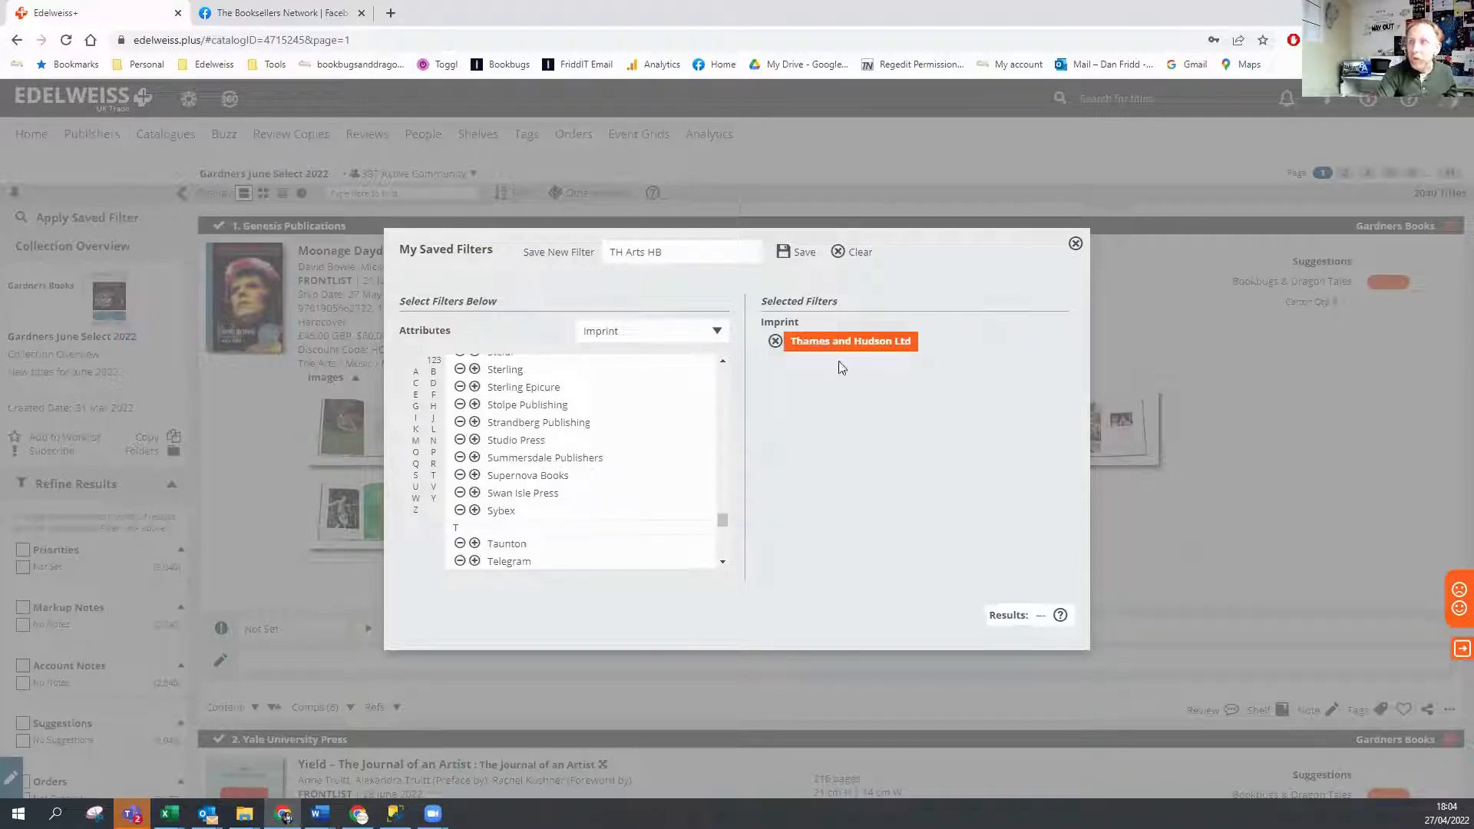
- Expand The Arts among the BIC subjects and include the whole subject in the filter
left_click(650, 338)
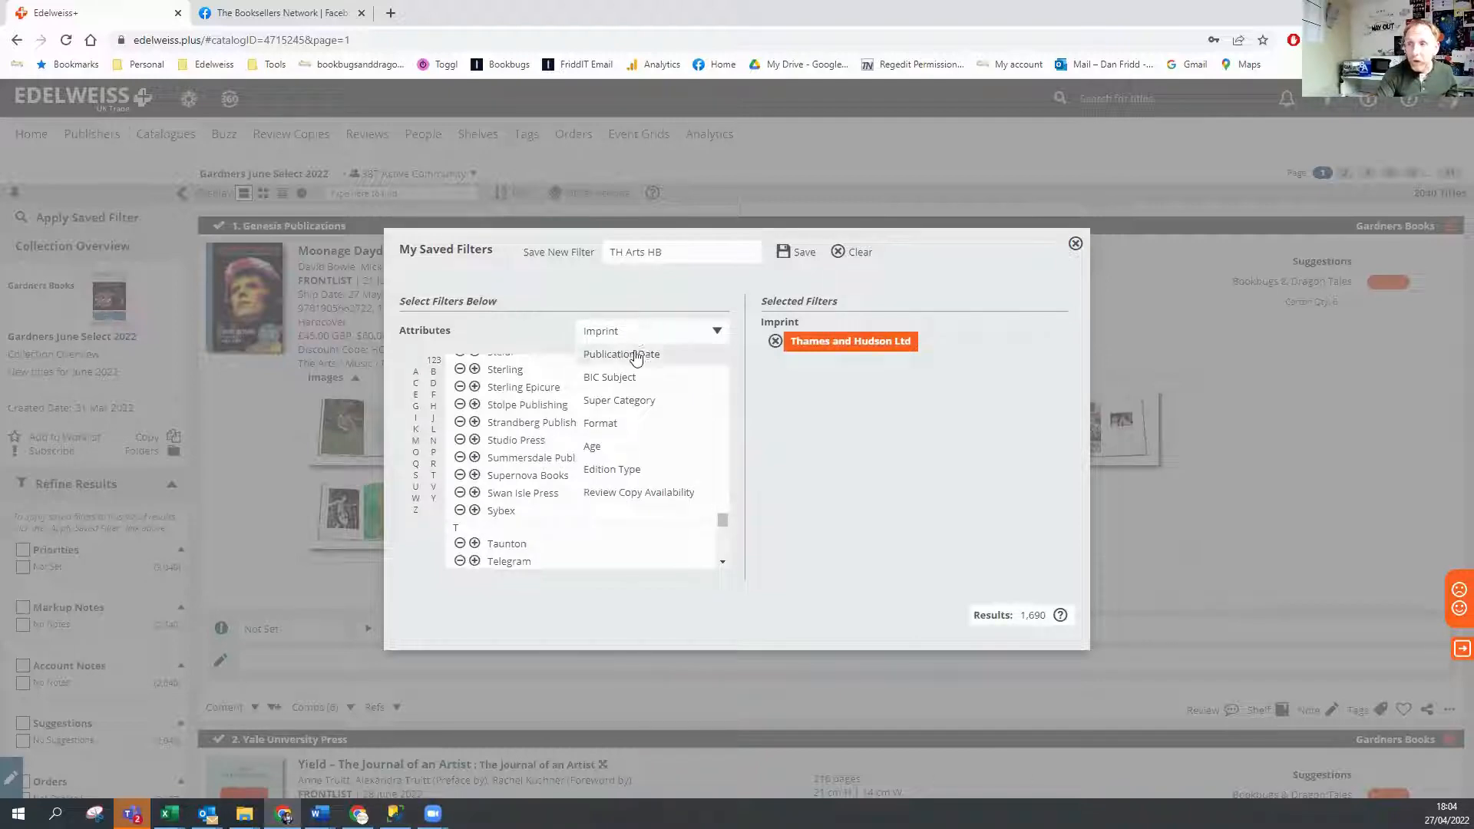
left_click(598, 380)
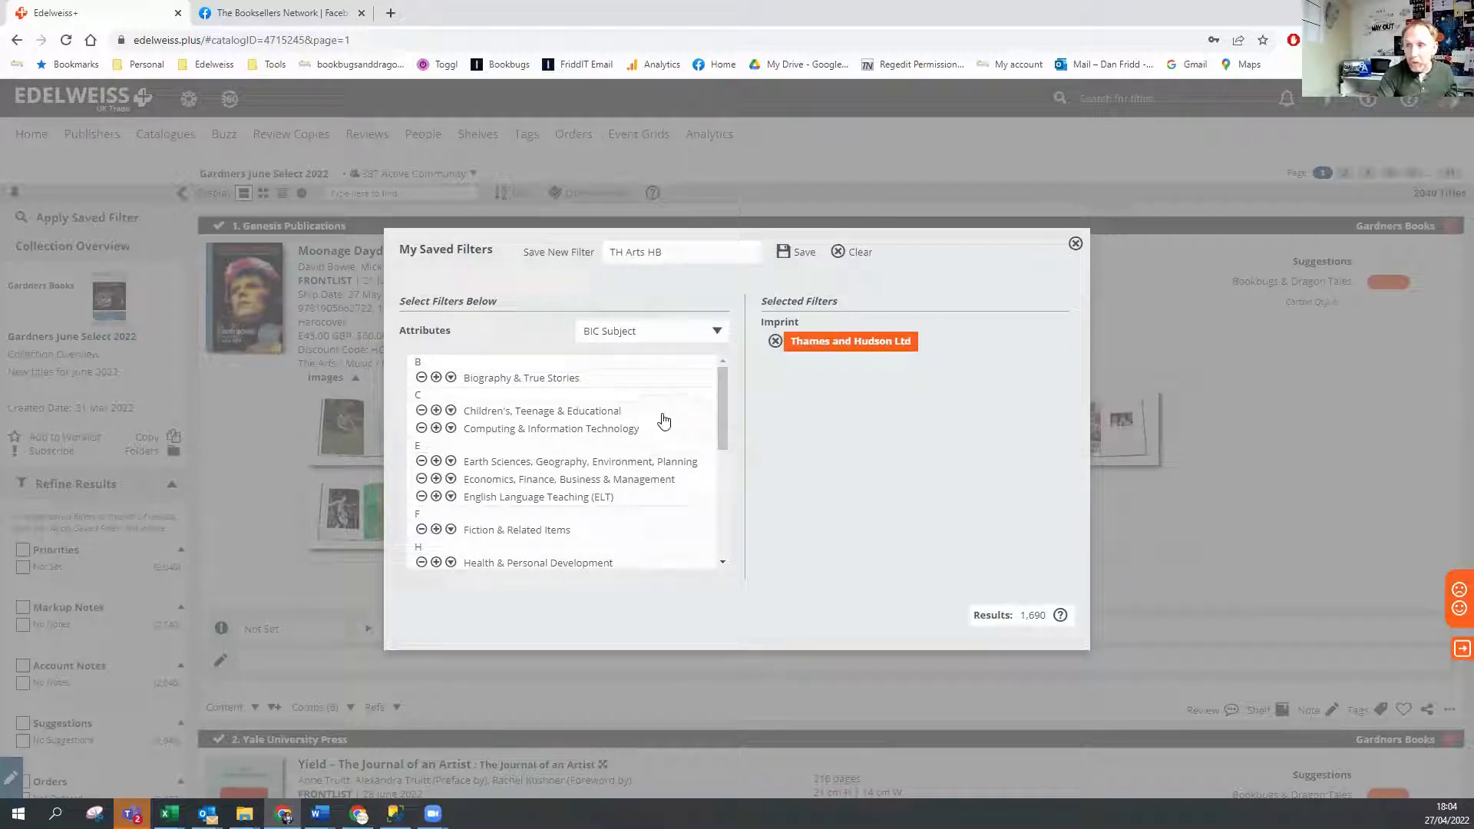
left_click_drag(725, 388, 721, 519)
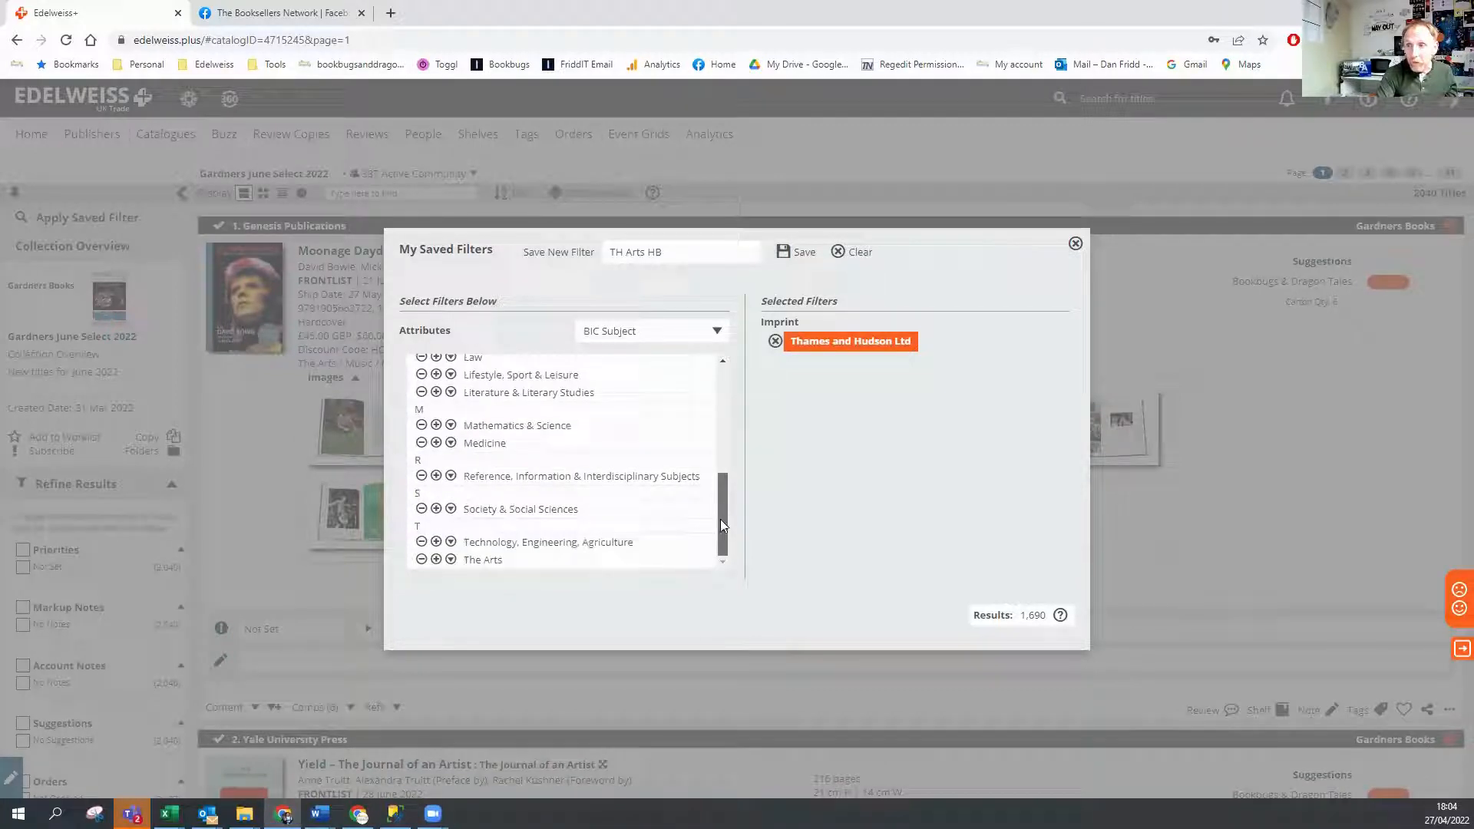
left_click(452, 560)
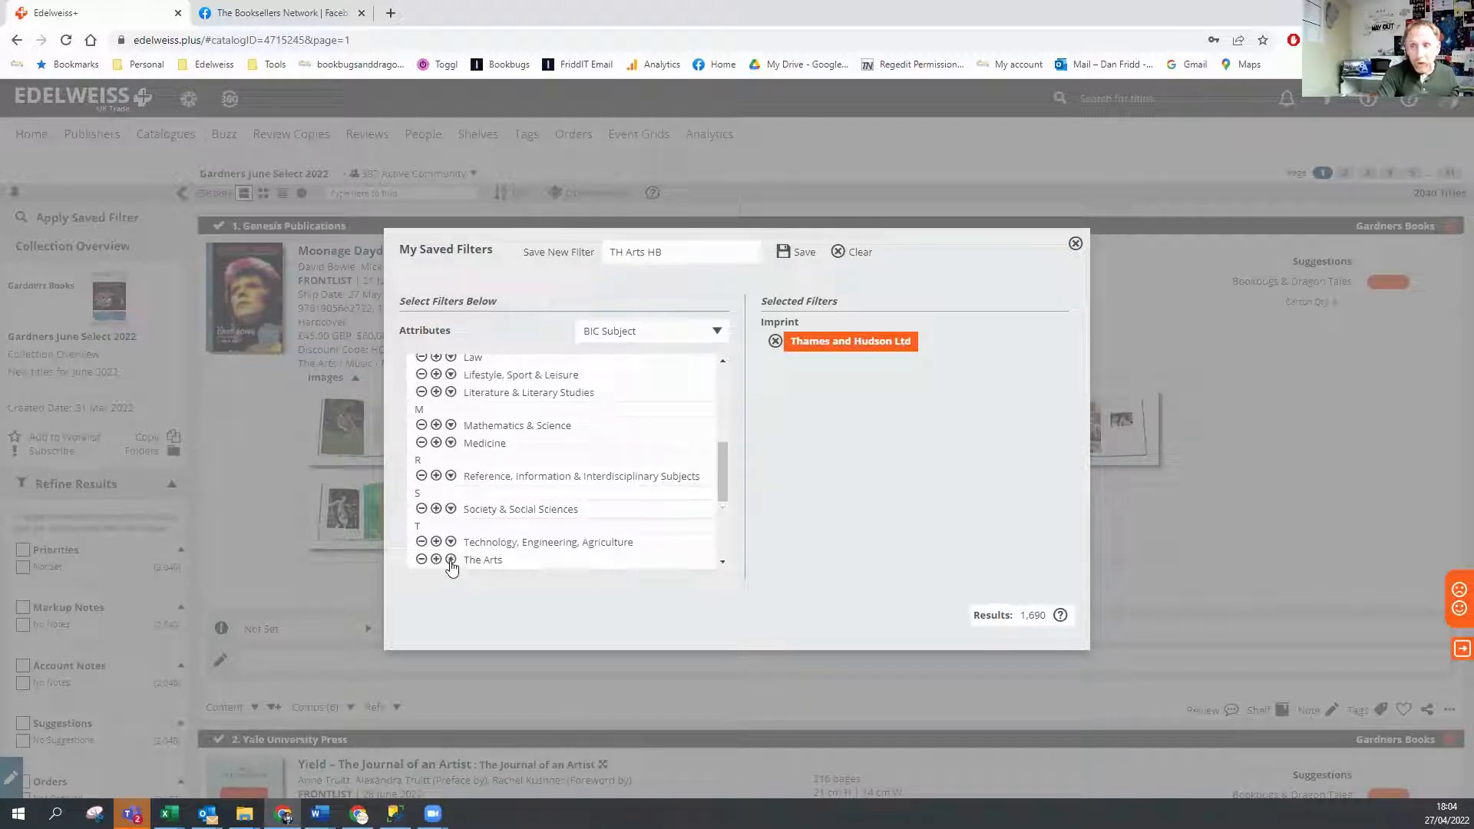
scroll(491, 470, "down", 3)
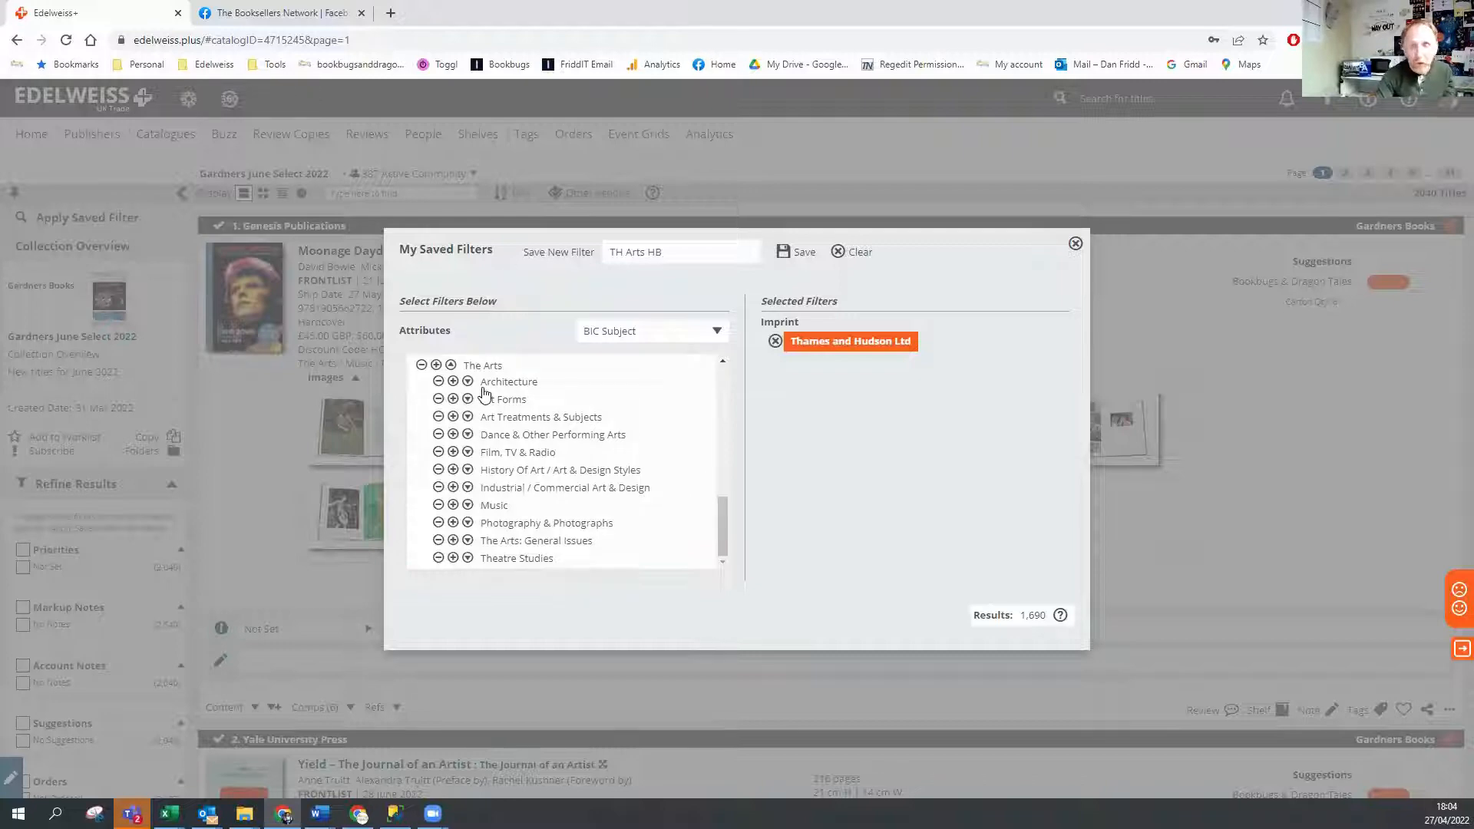
left_click(437, 366)
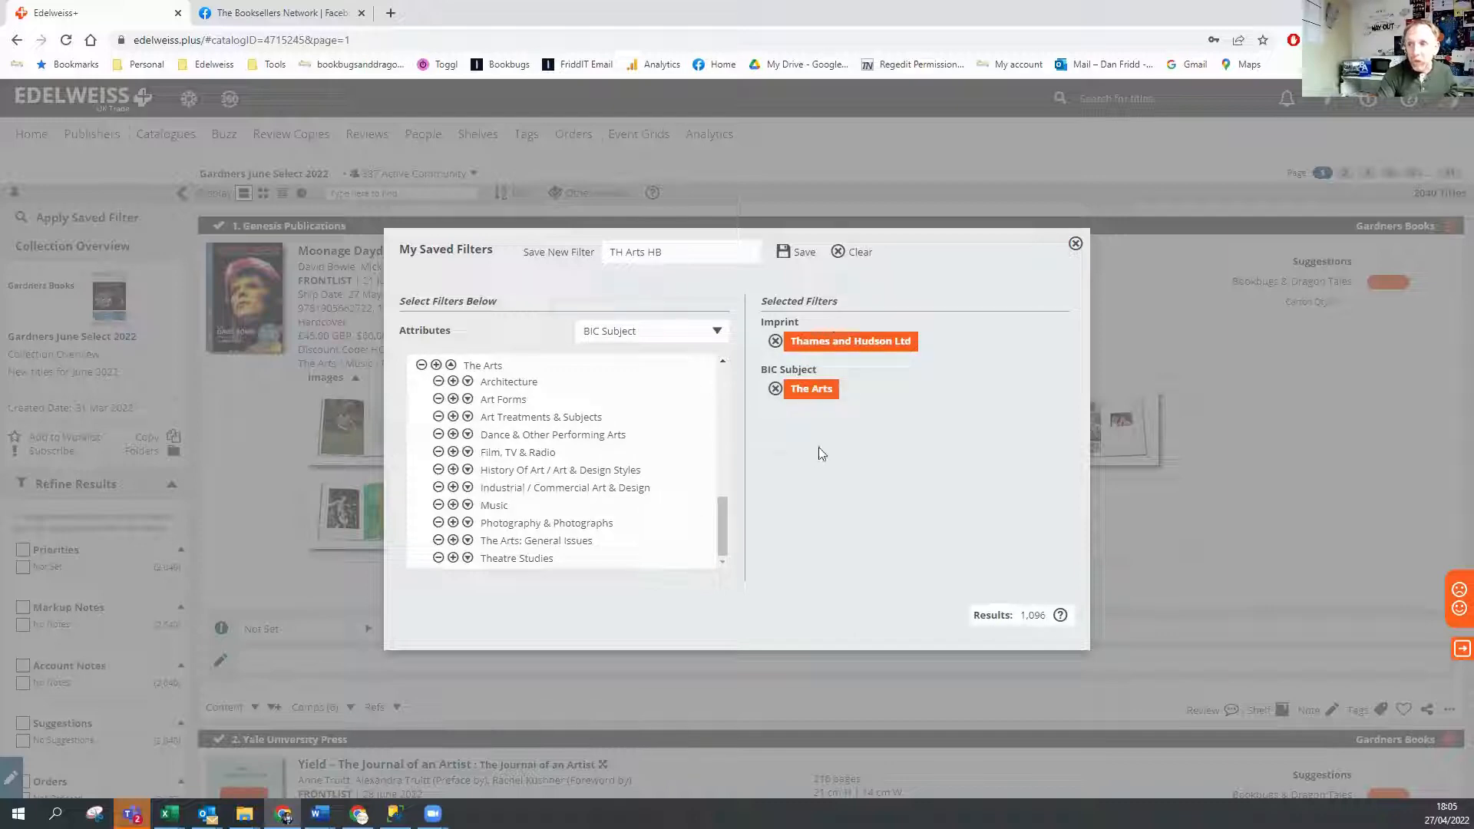
left_click(776, 389)
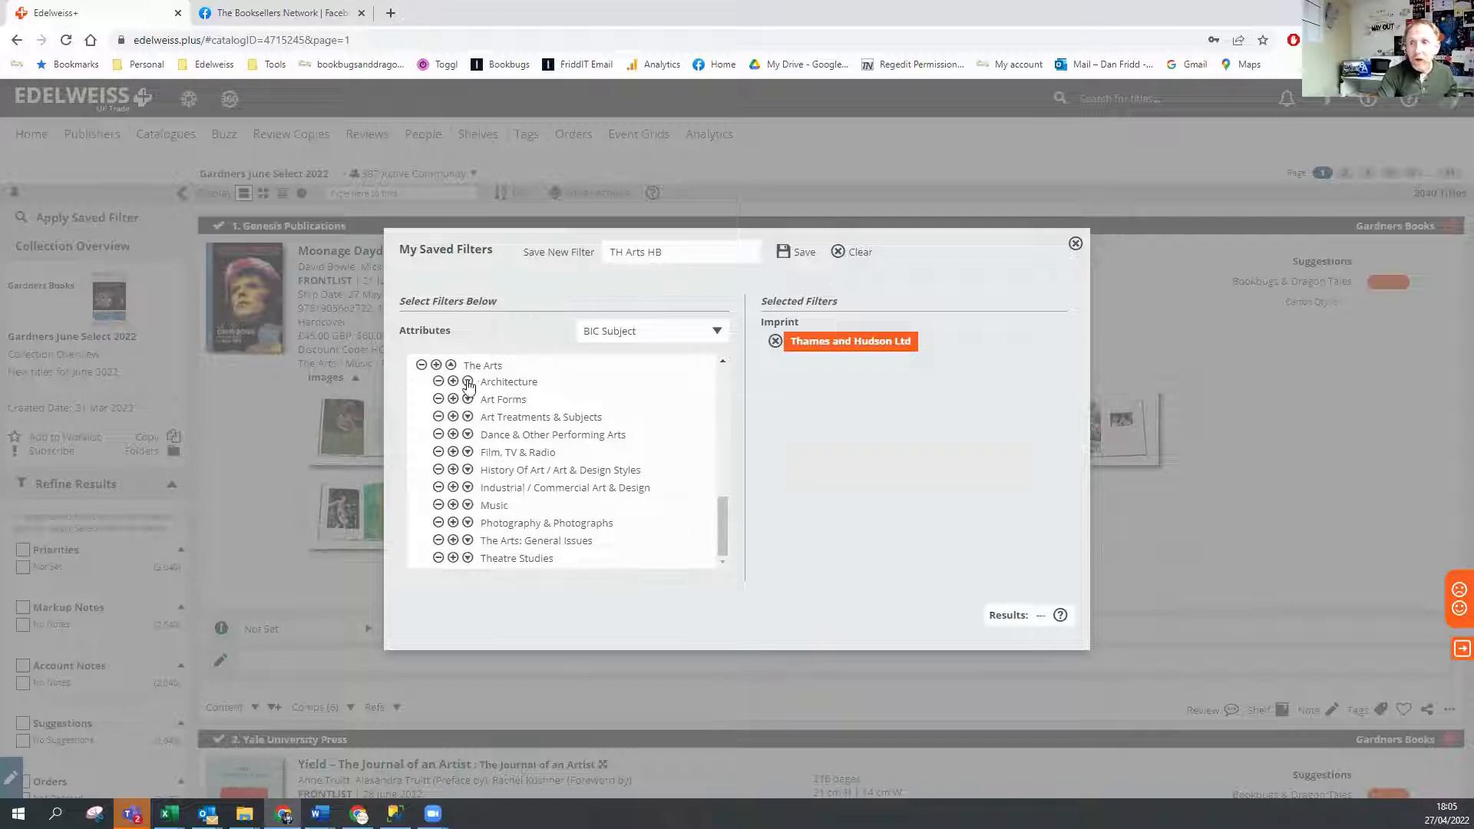
left_click(435, 366)
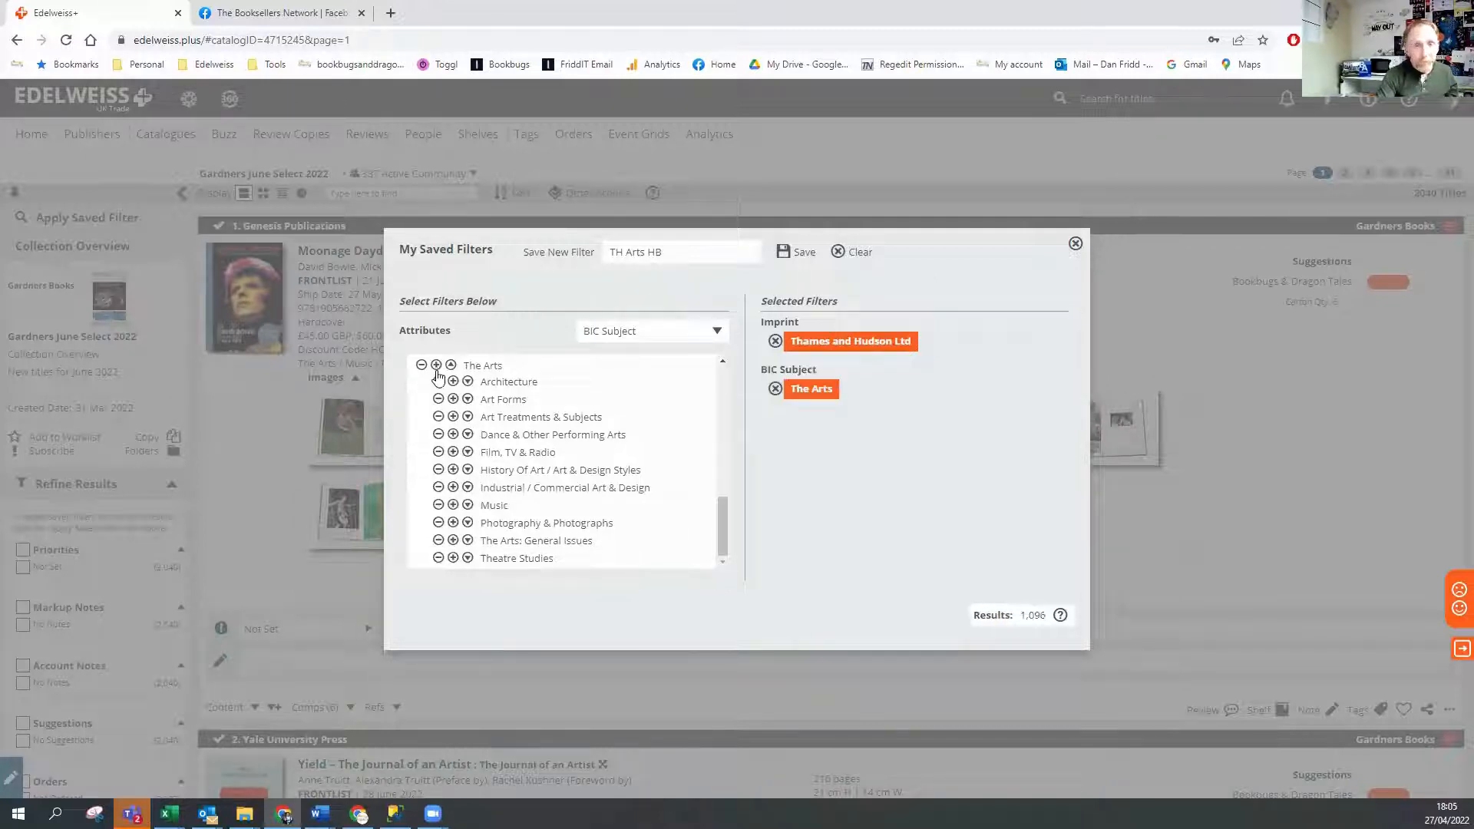
- Add the formats Hardcover, Hardcover B5-Tankobon, Hardcover Picture Book and Hardcover Reinforced Library Binding, and save the filter
left_click(701, 338)
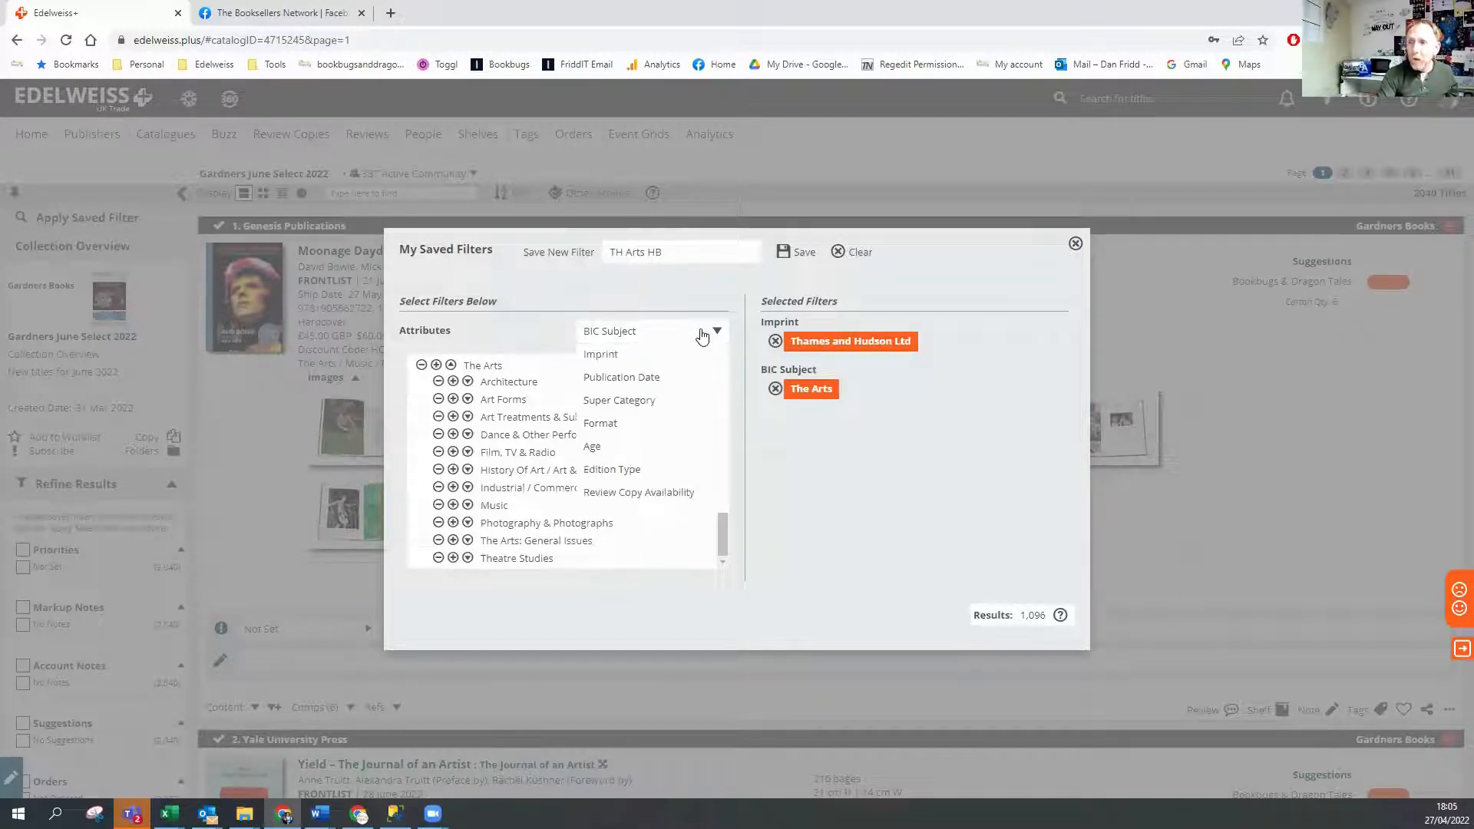
left_click(601, 427)
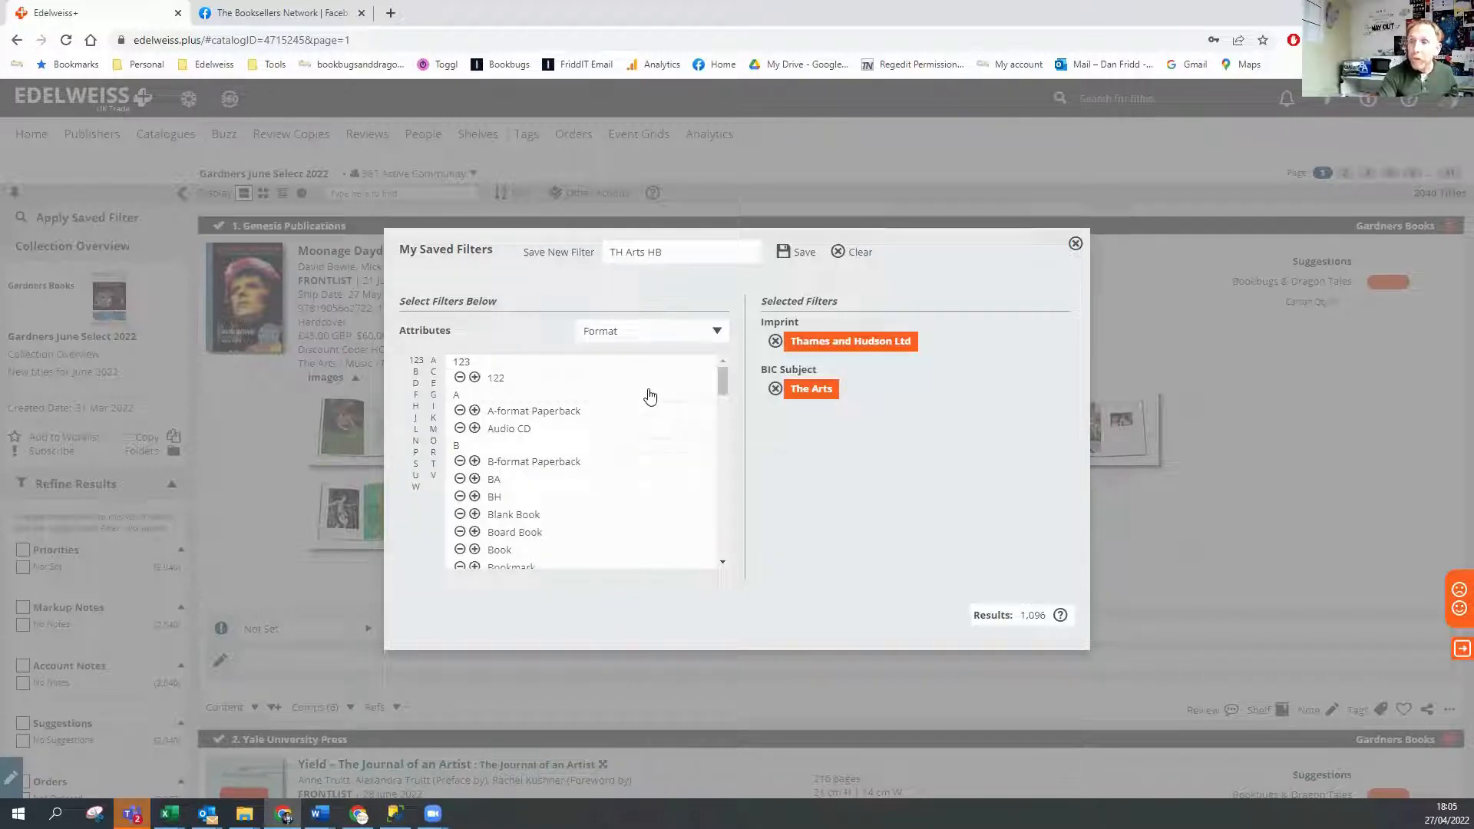
left_click(416, 408)
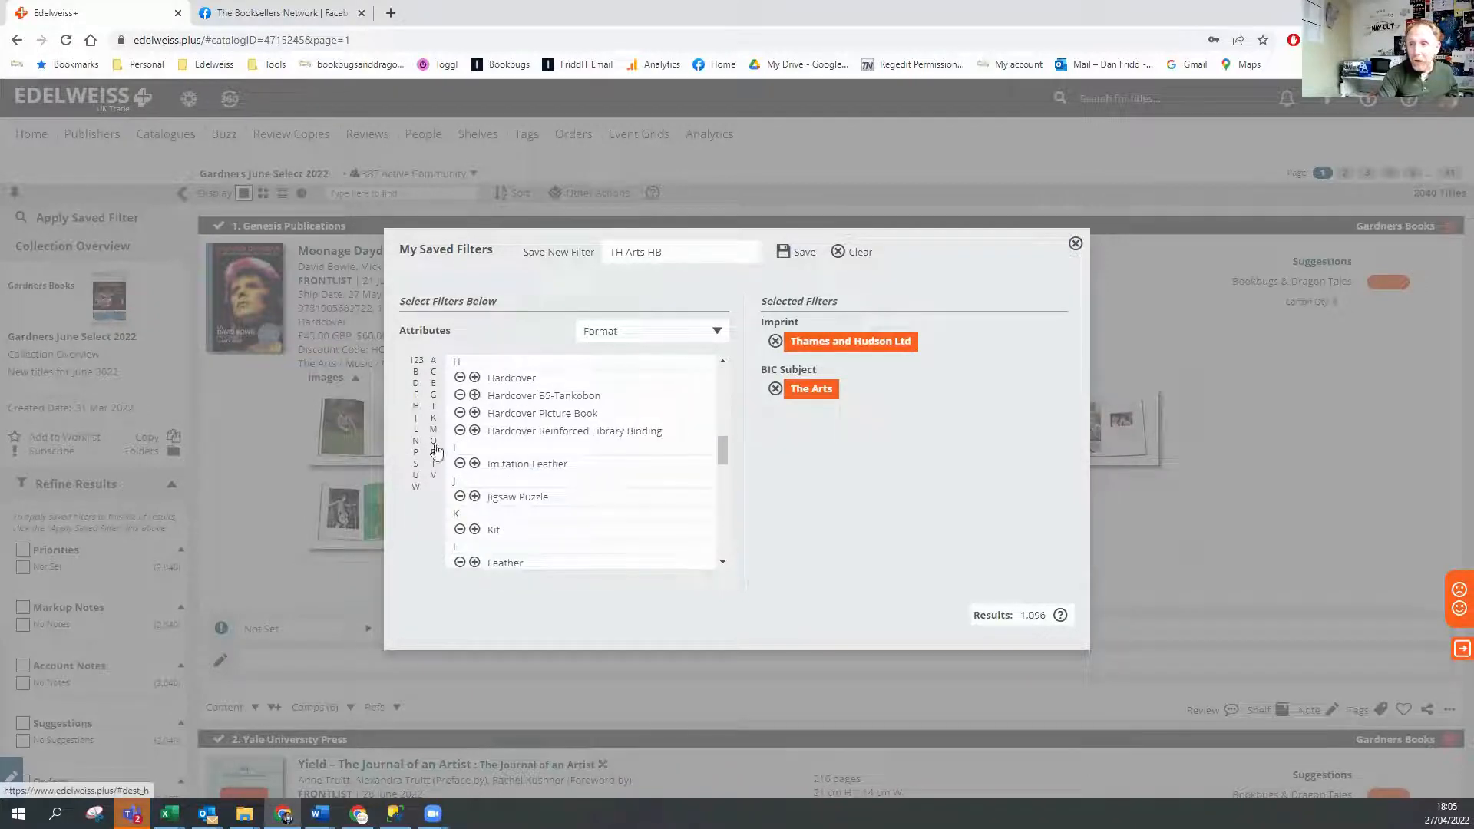
left_click(474, 377)
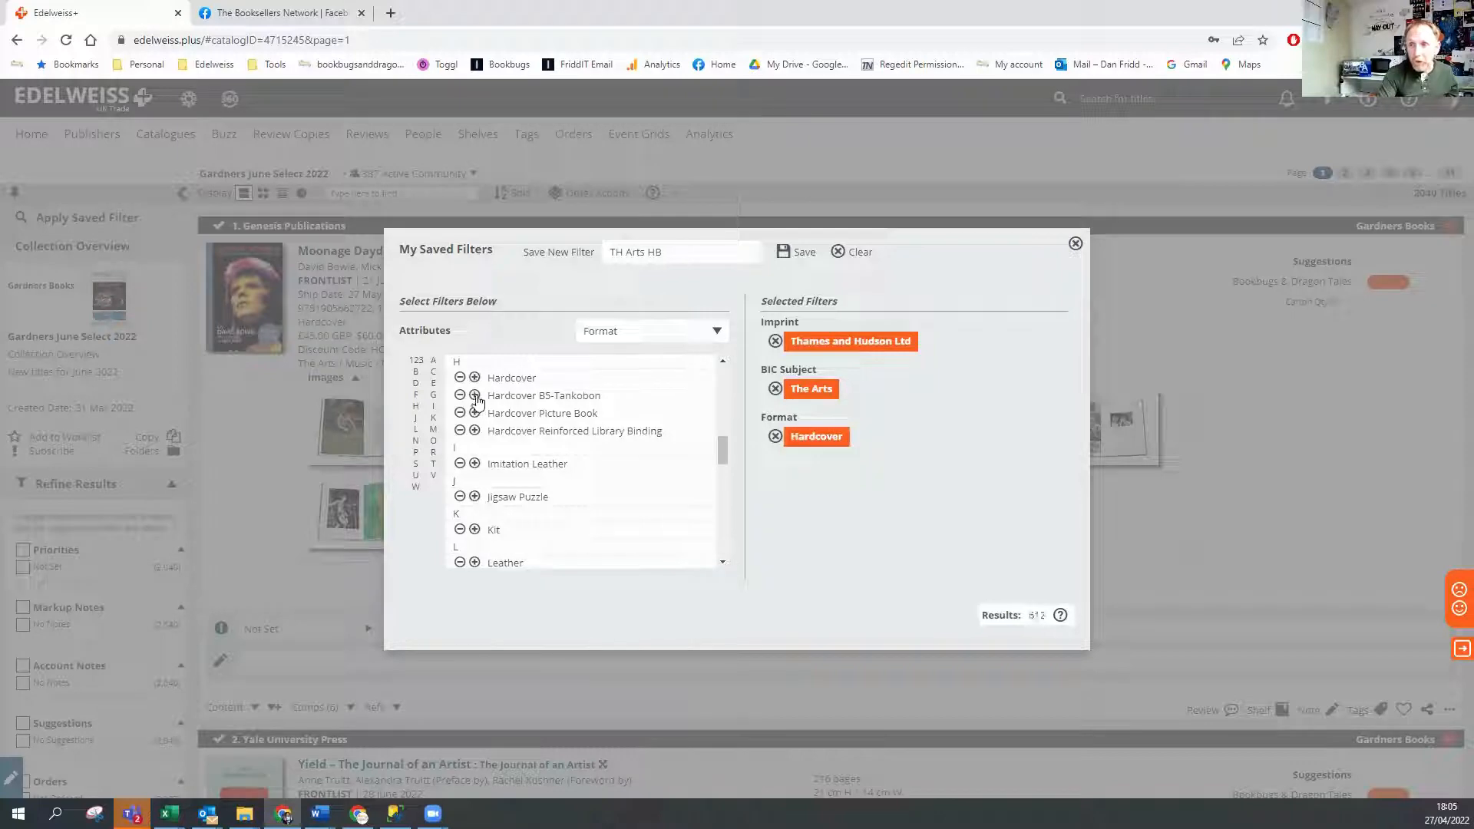
left_click(475, 395)
left_click(474, 413)
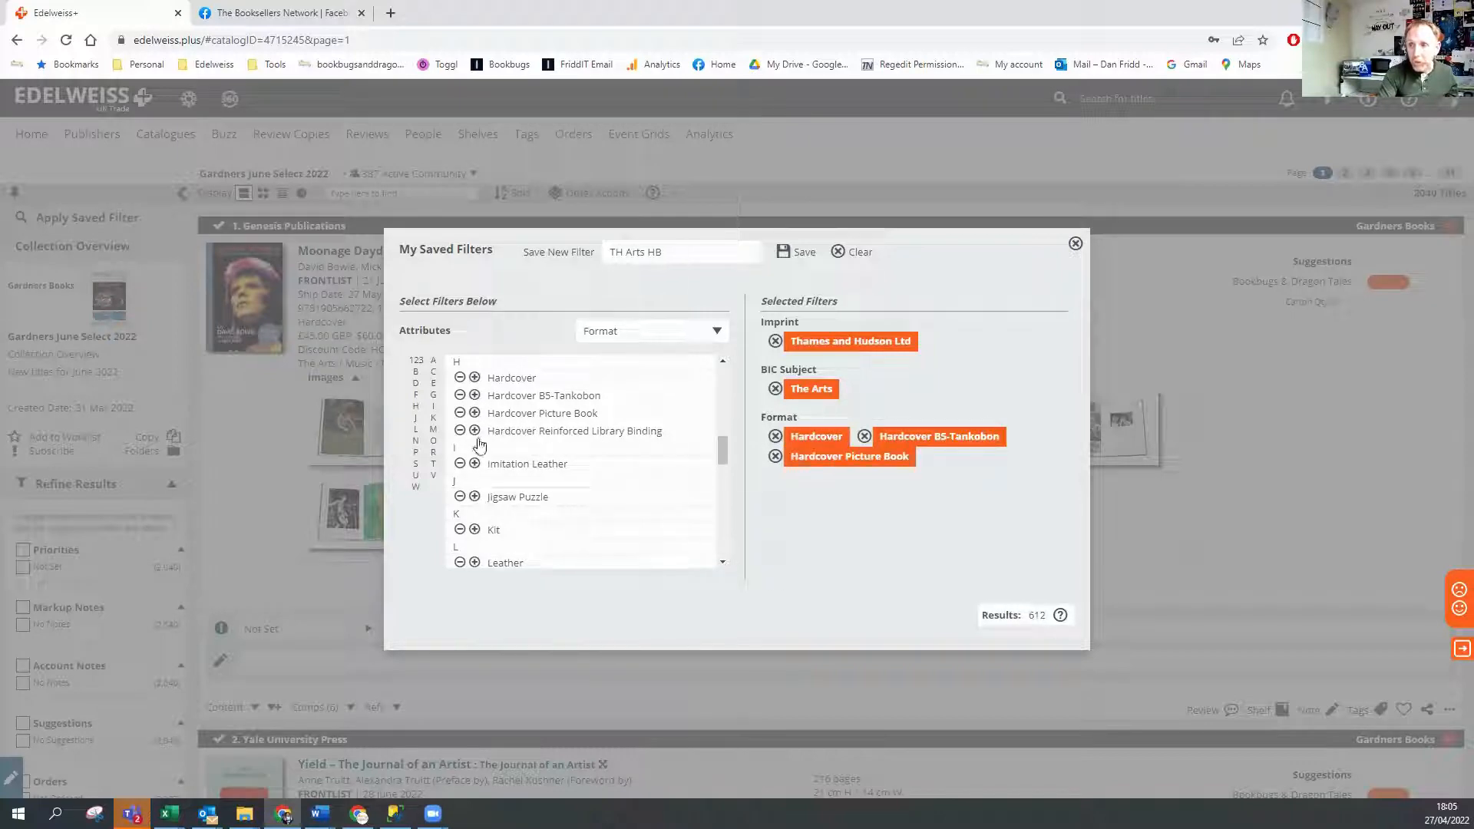
left_click(474, 431)
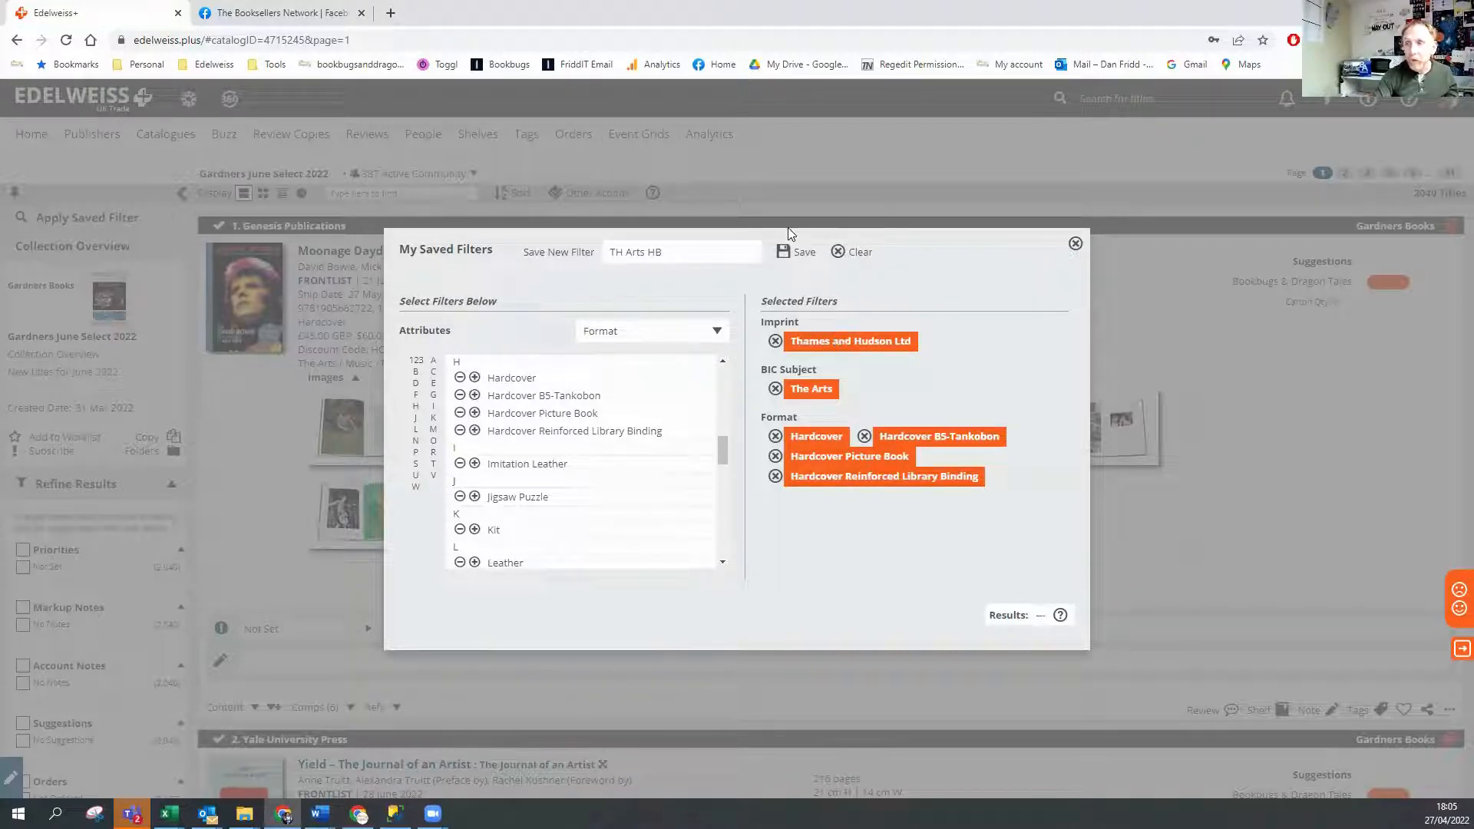
left_click(792, 256)
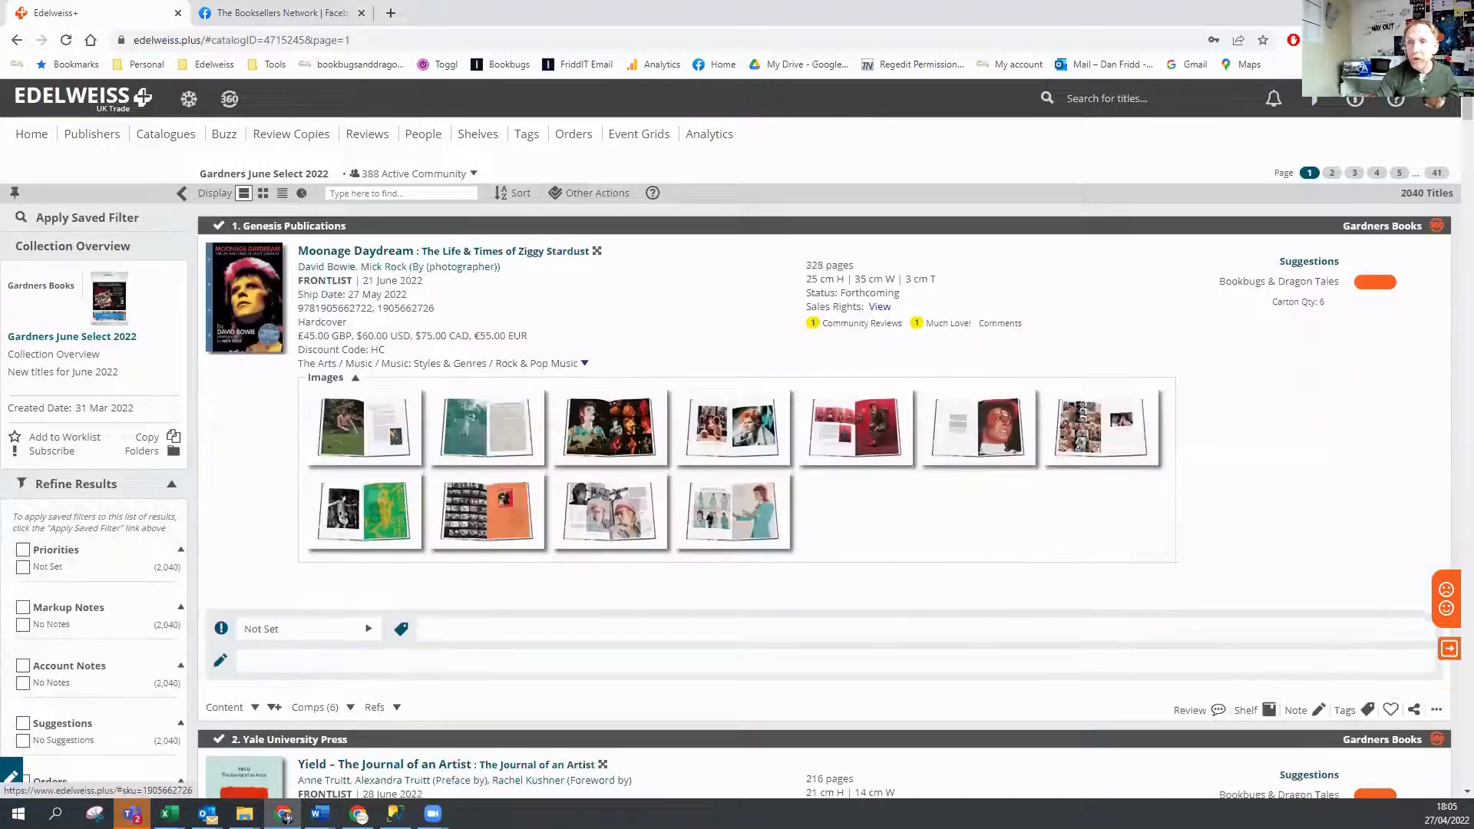
- Apply the saved filter TH Arts HB to the Gardners June Select 2022 titles, and clear it again
left_click(80, 220)
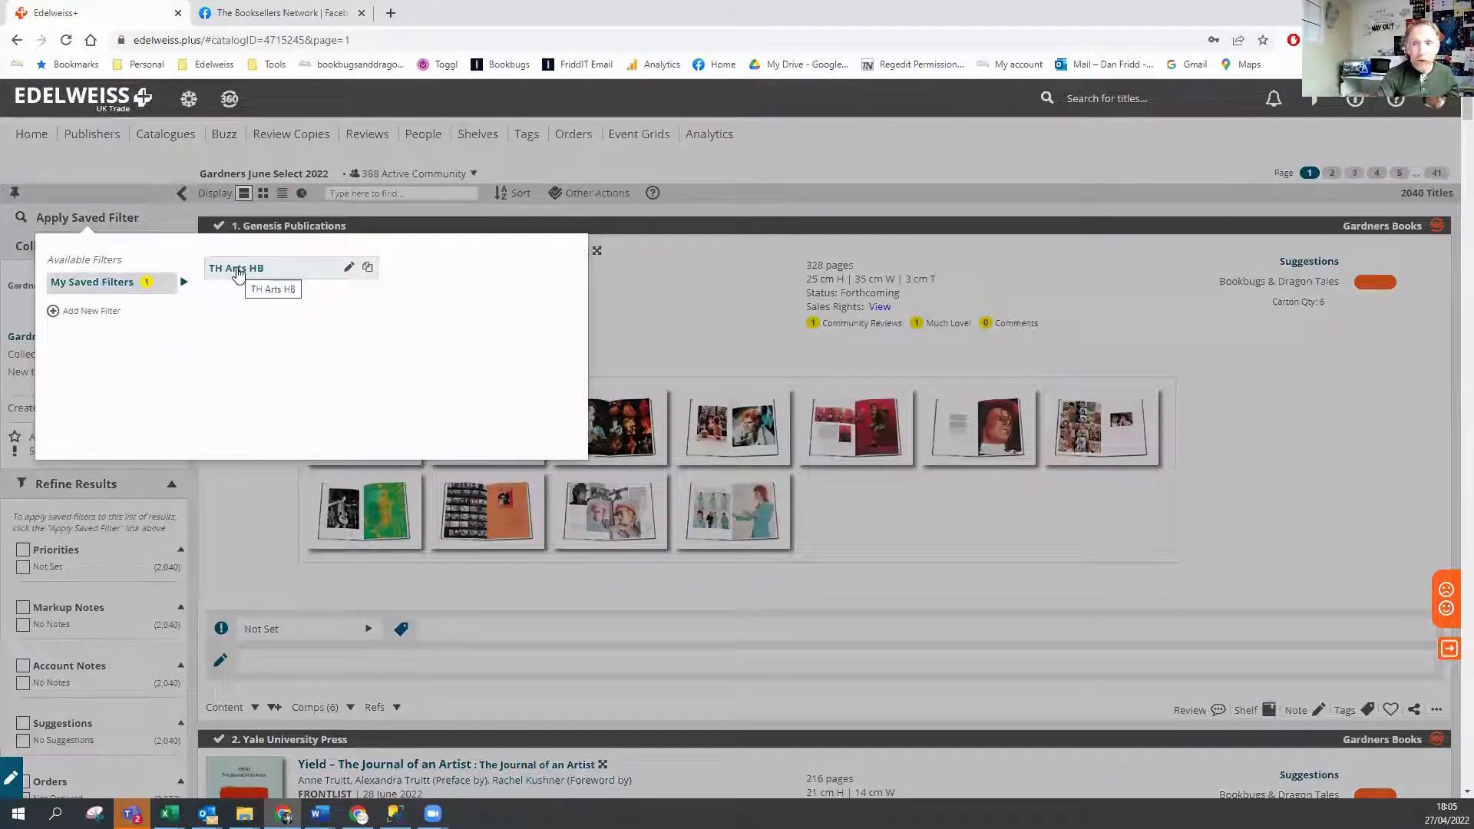
left_click(238, 270)
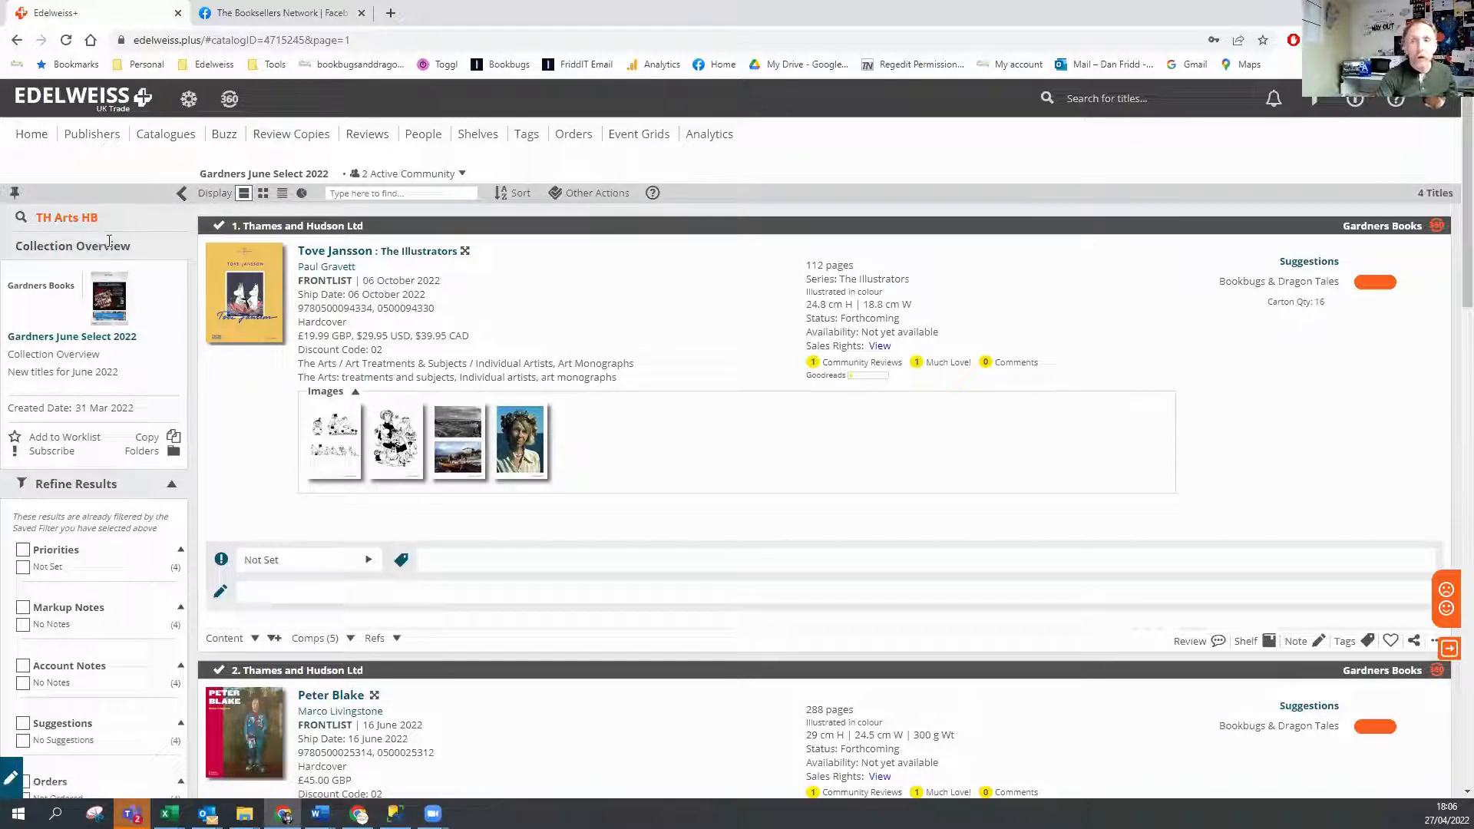
left_click(66, 219)
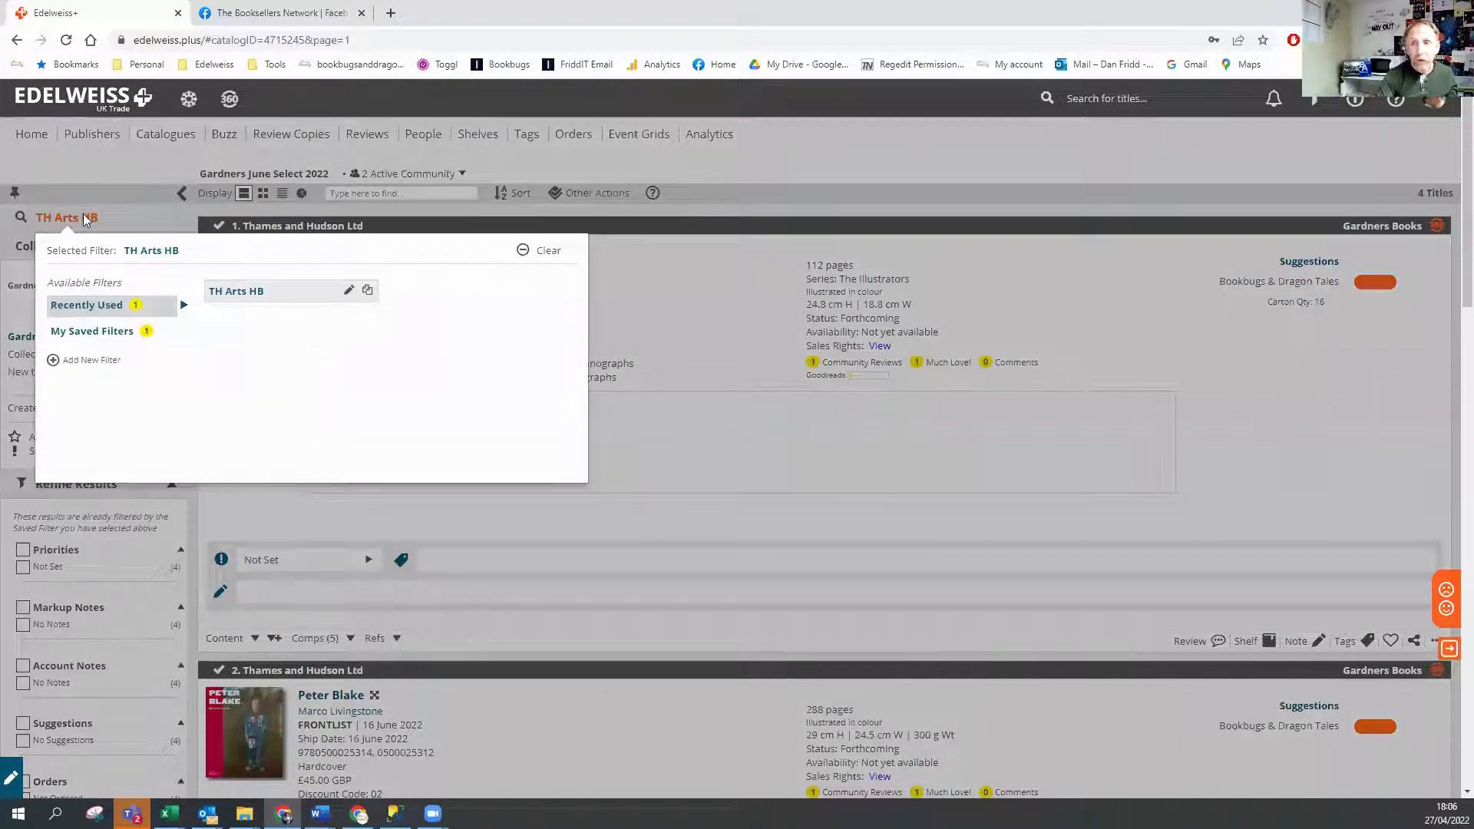
left_click(546, 252)
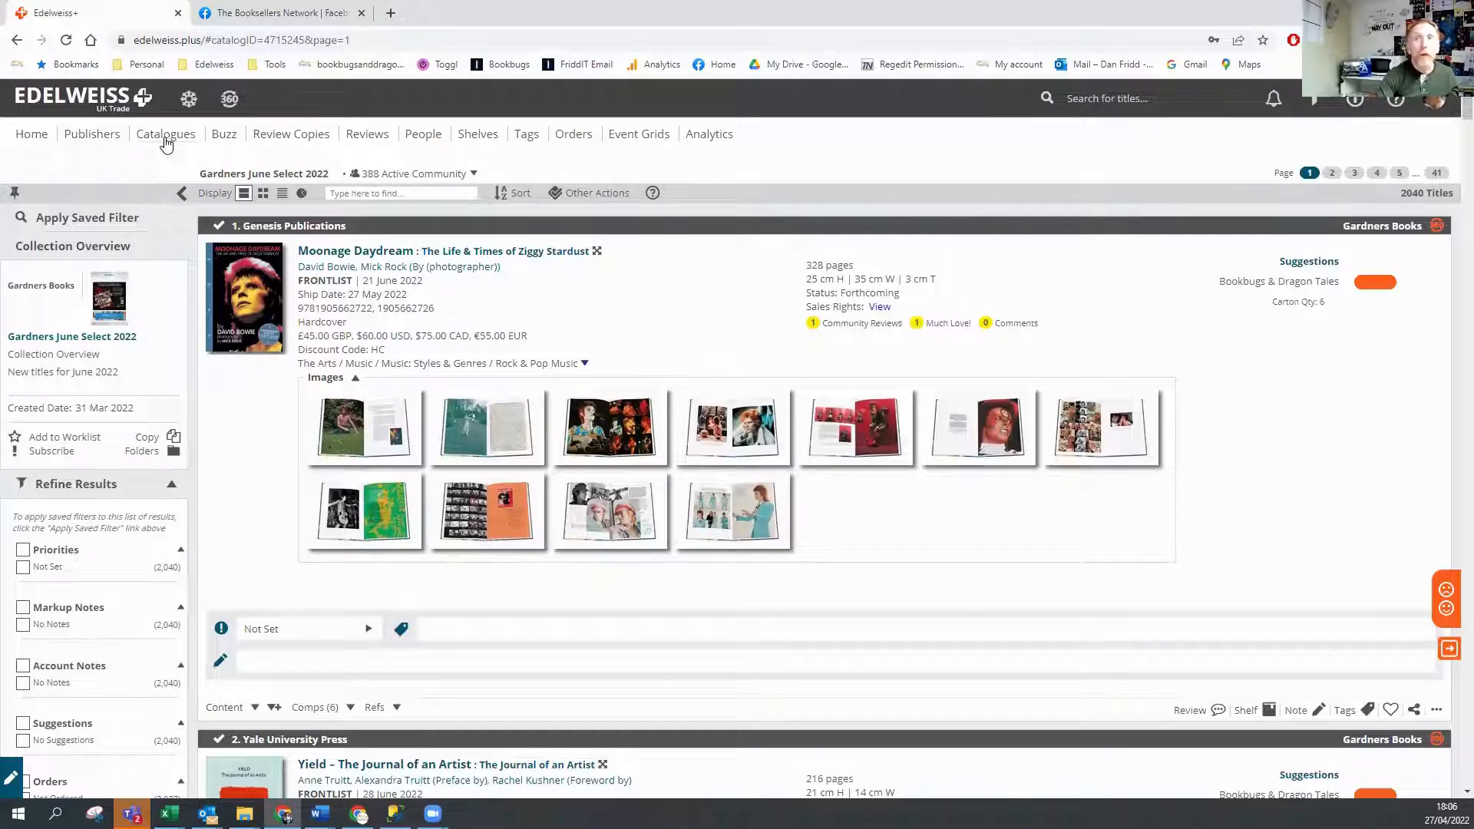
- Find the publisher Thames & Hudson Ltd (UK) by searching for "thames" and open its page
left_click(88, 135)
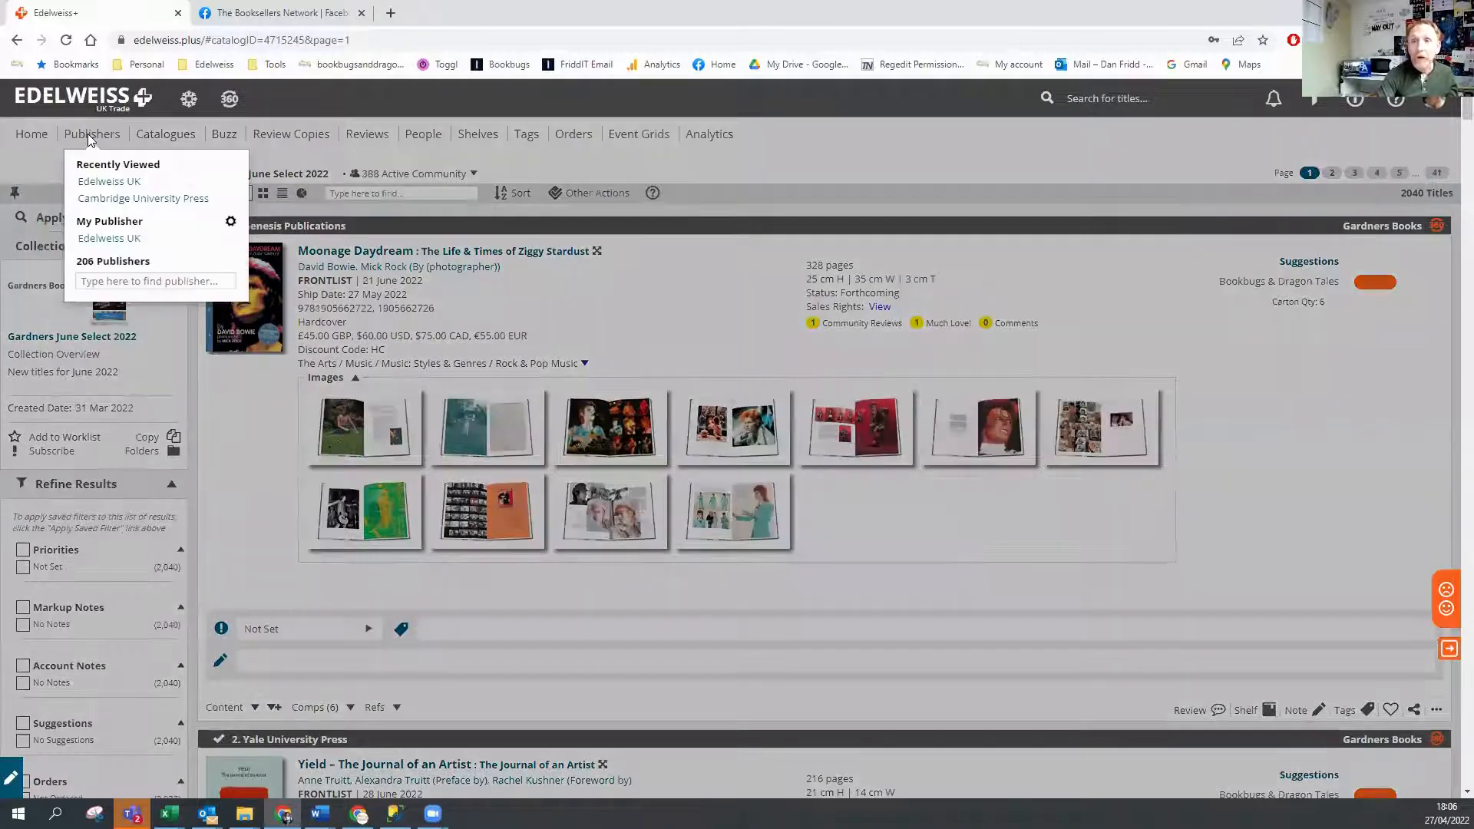
left_click(127, 281)
type("thames")
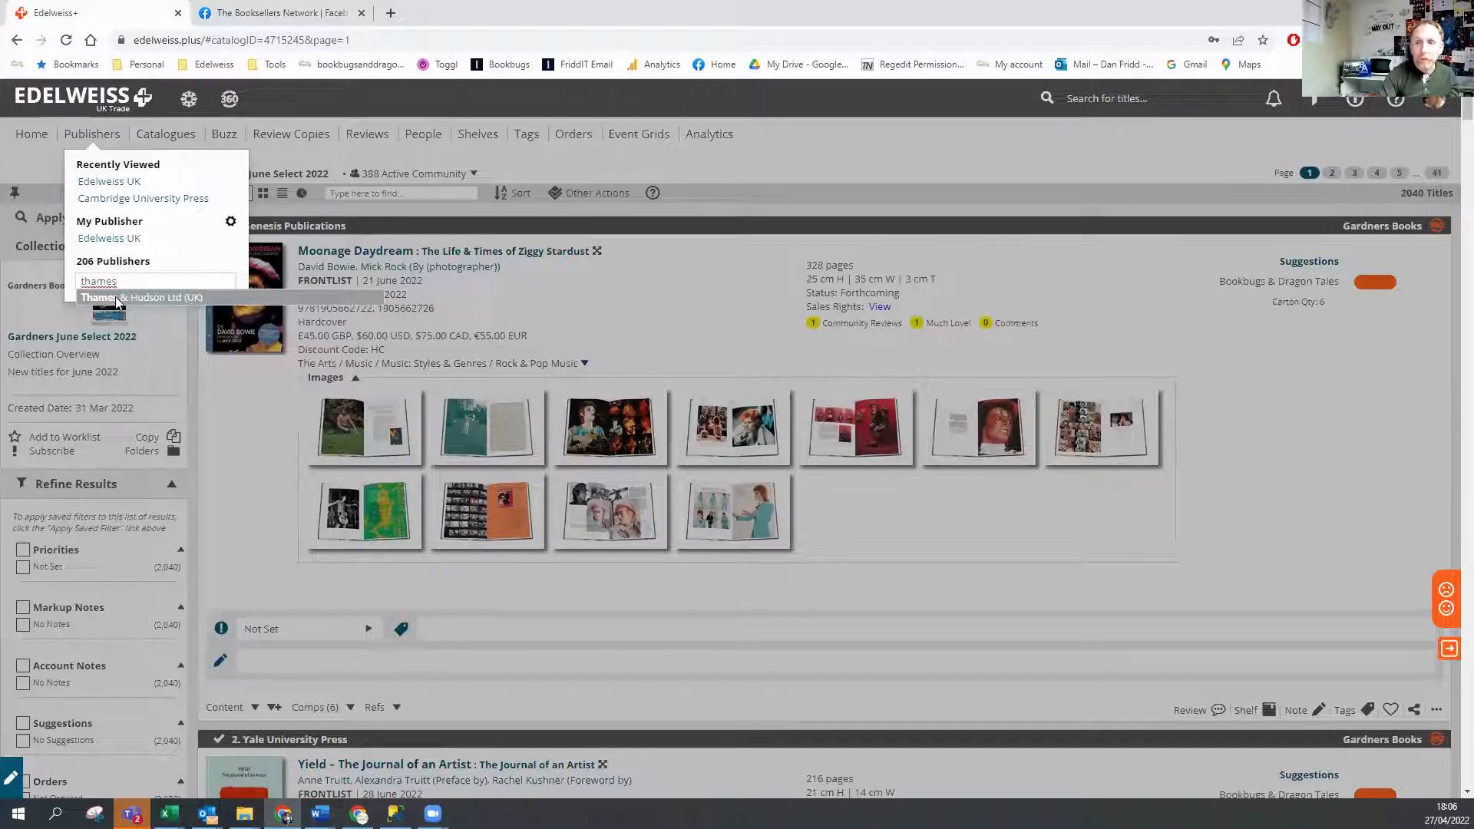
left_click(88, 298)
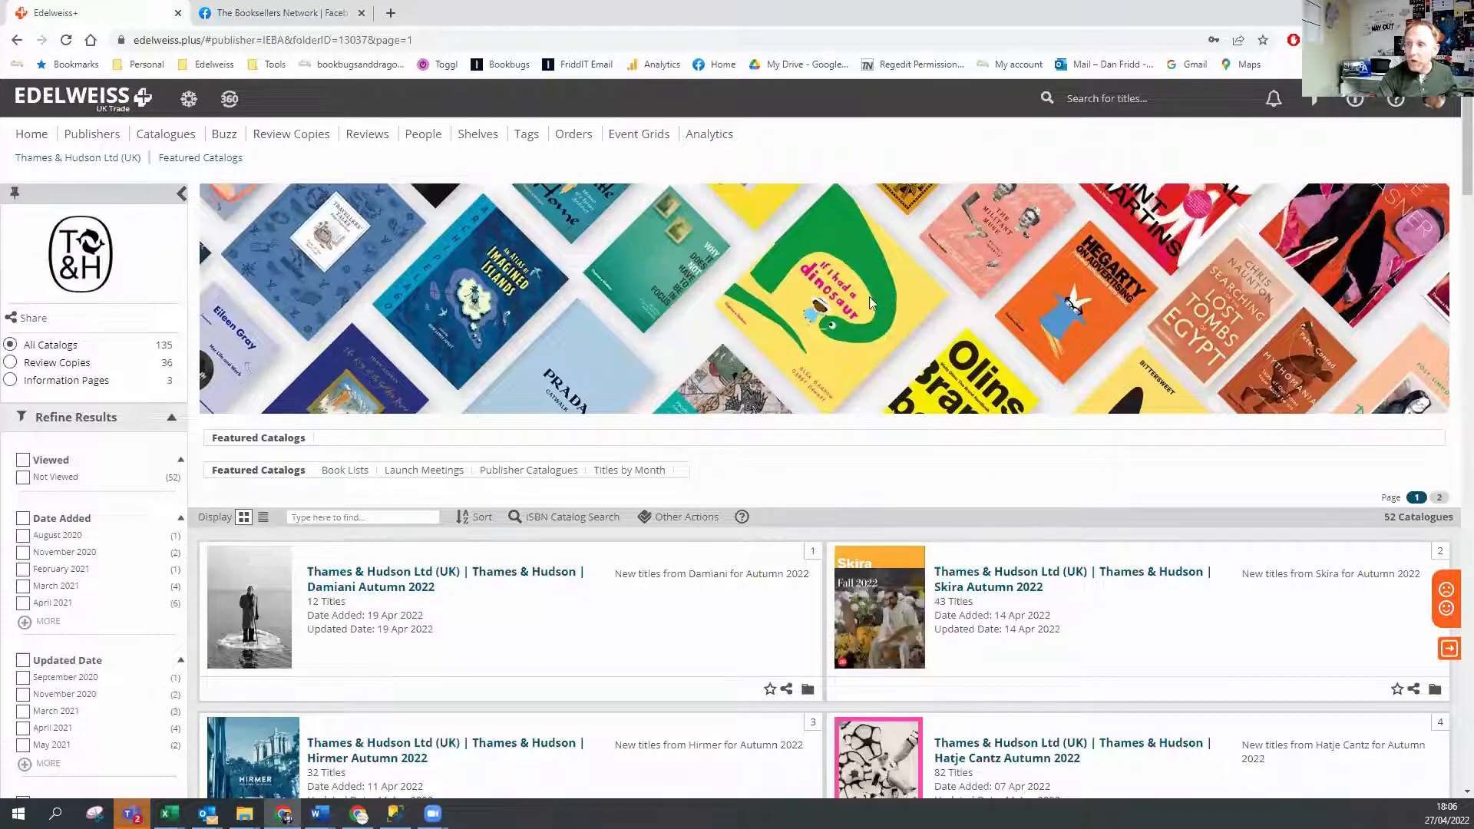
- Open the Thames & Hudson Spring 2022 catalogue from the publisher's featured catalogues
scroll(864, 276, "down", 3)
scroll(563, 555, "down", 2)
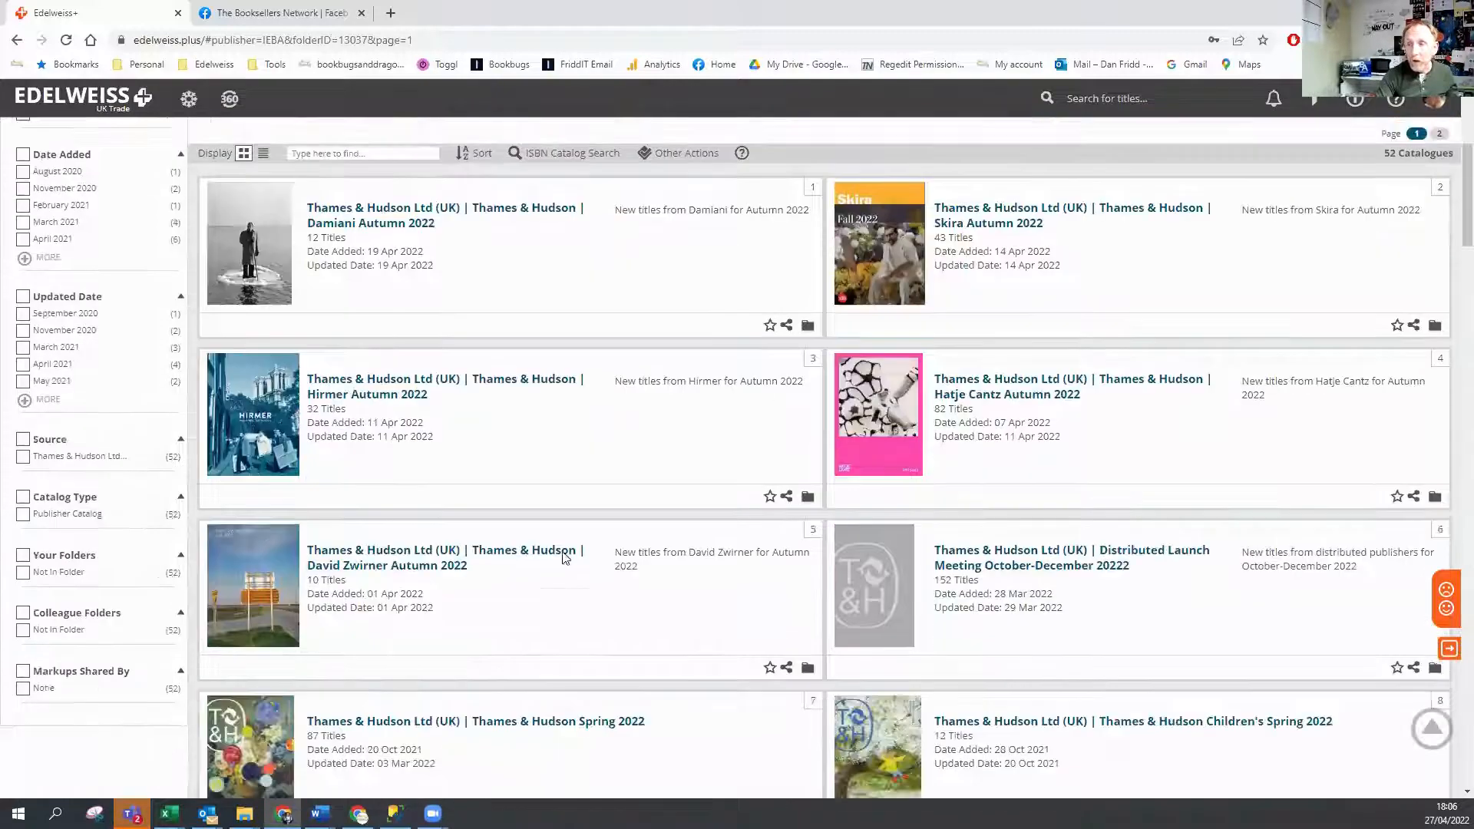
scroll(701, 455, "down", 3)
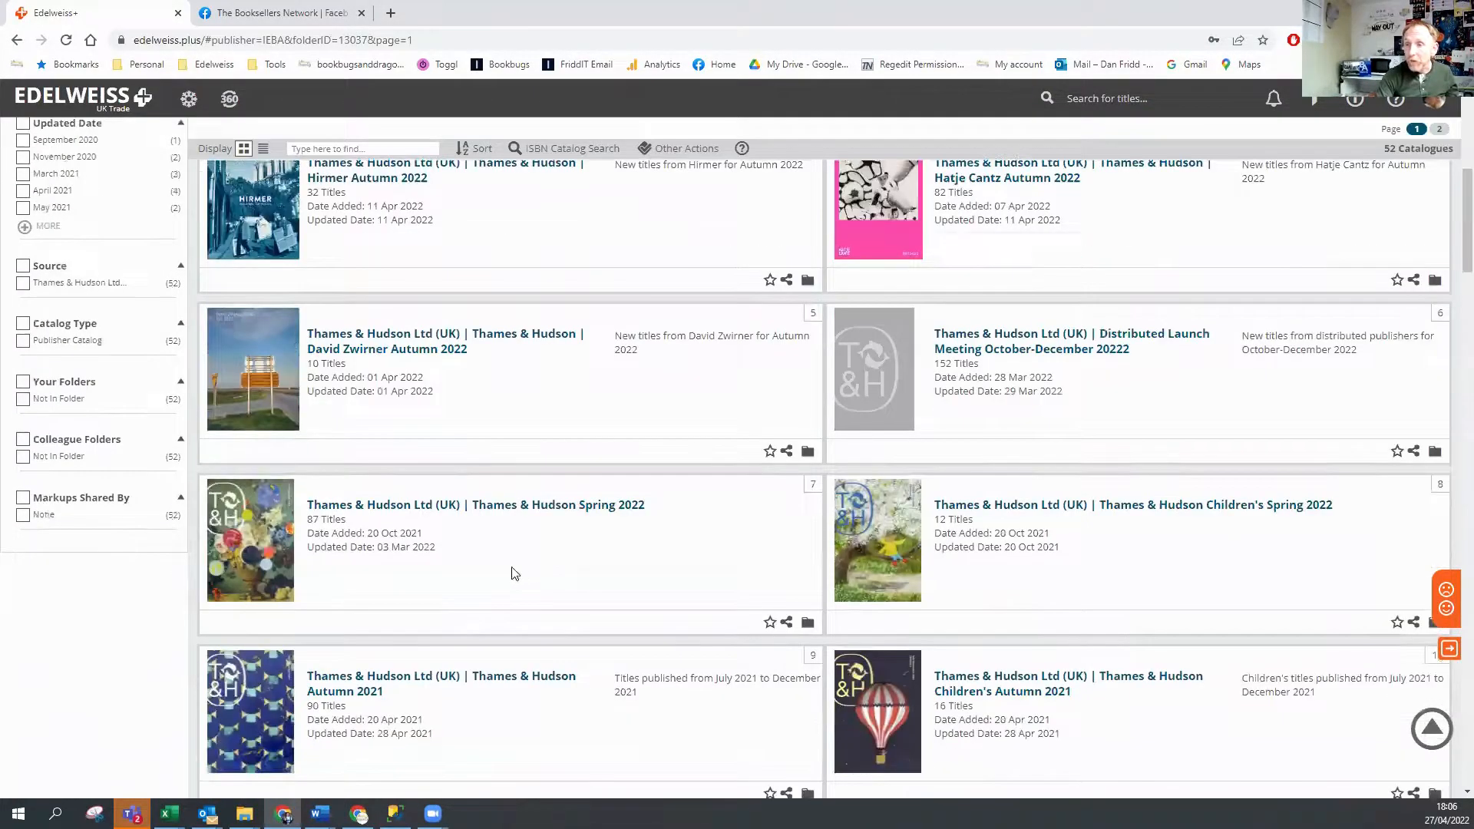
left_click(438, 505)
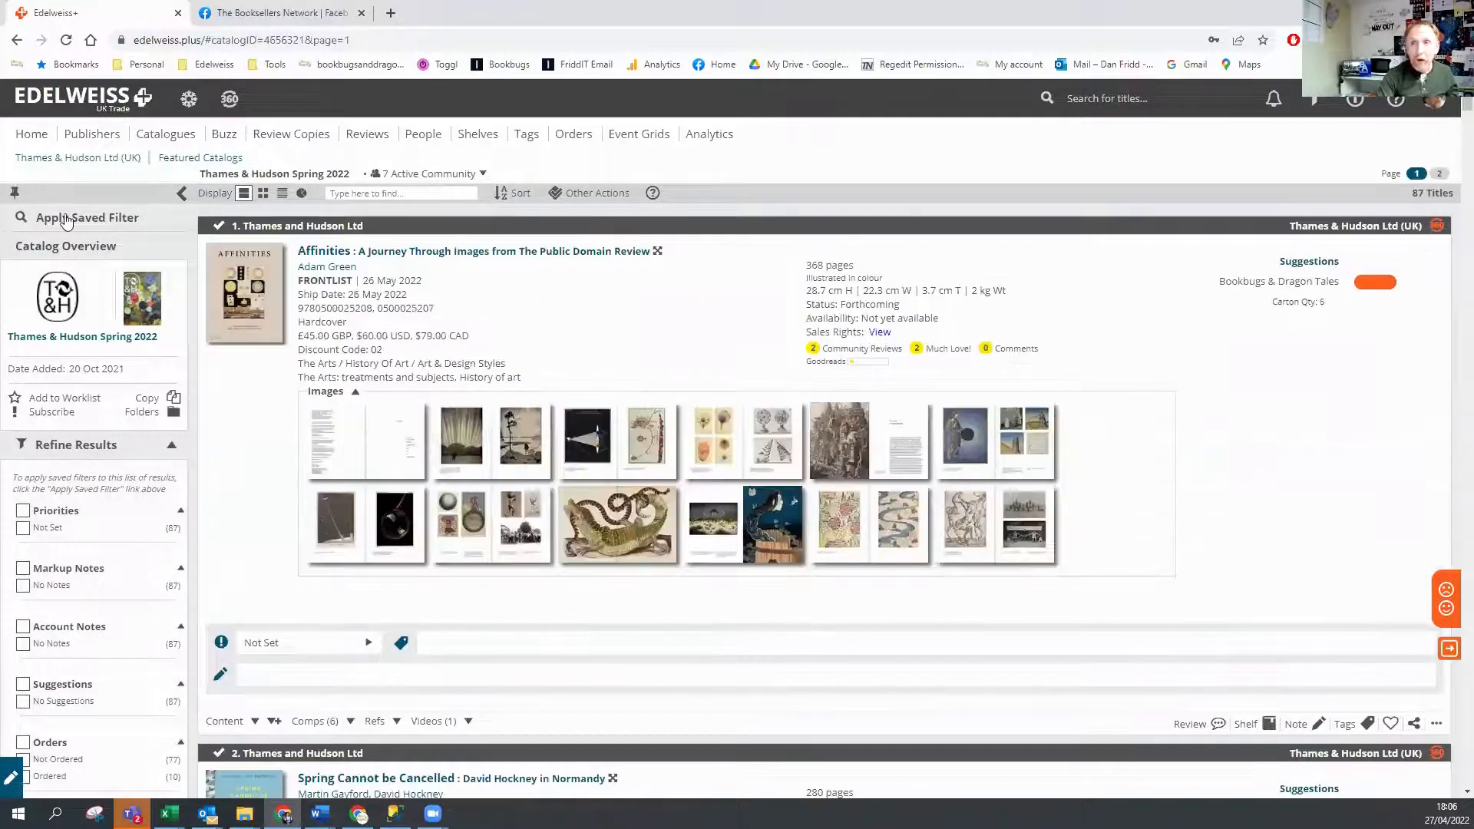
- Apply the saved filter TH Arts HB to the Thames & Hudson Spring 2022 catalogue
left_click(69, 221)
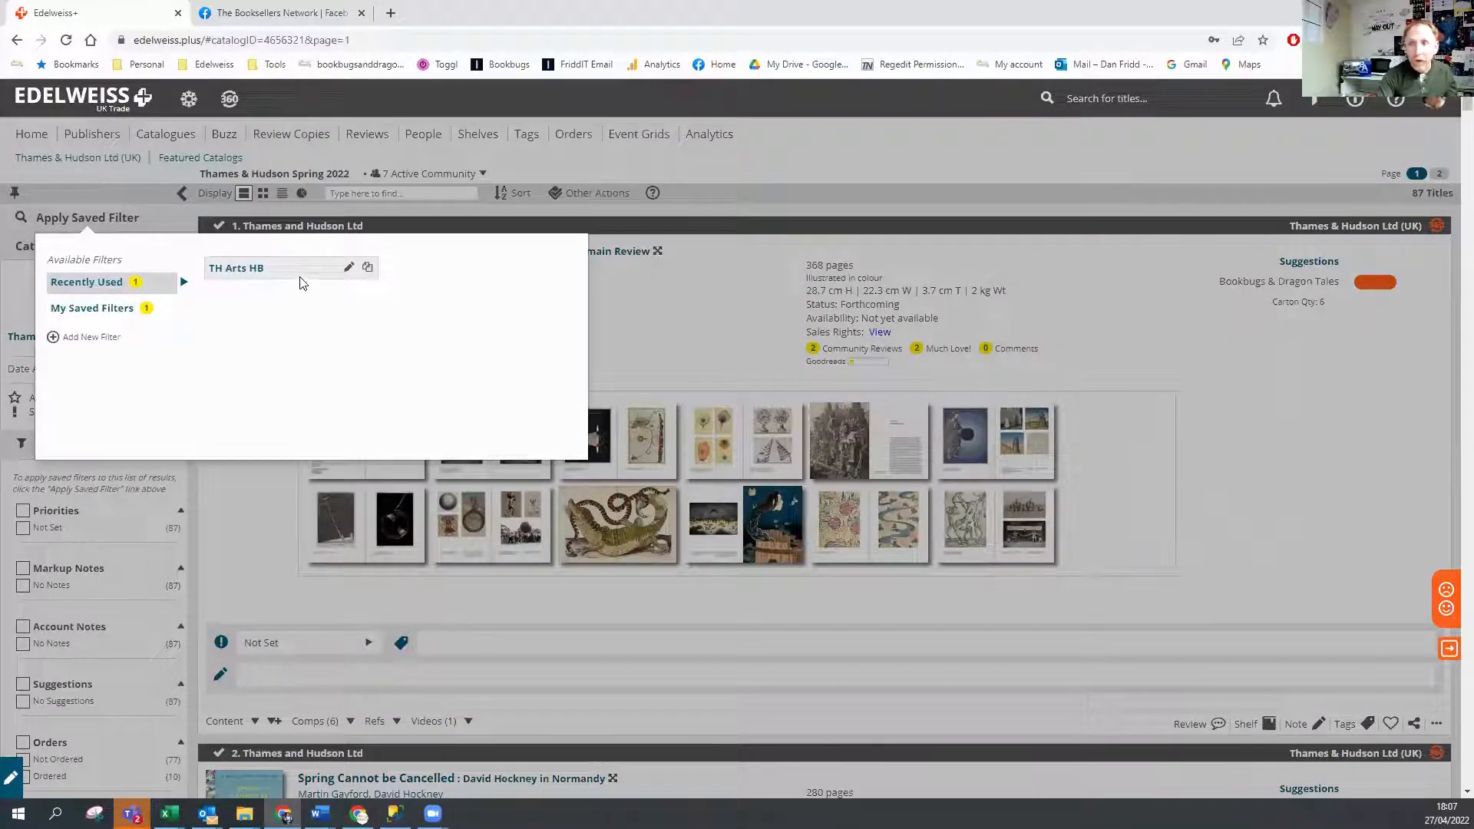
left_click(228, 269)
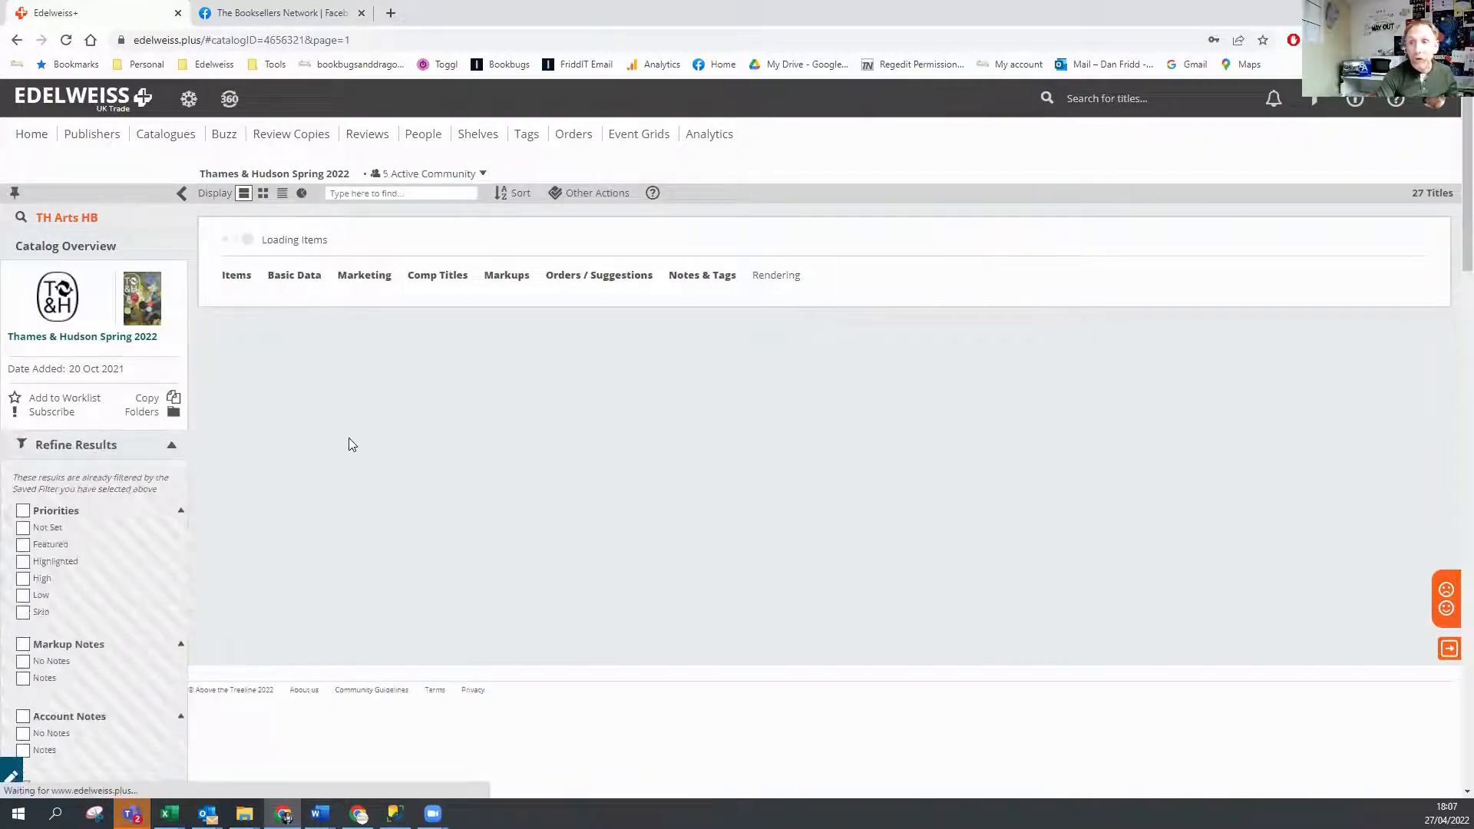
- Look through the filtered titles of the Thames & Hudson Spring 2022 catalogue and return to the first title
scroll(499, 399, "down", 3)
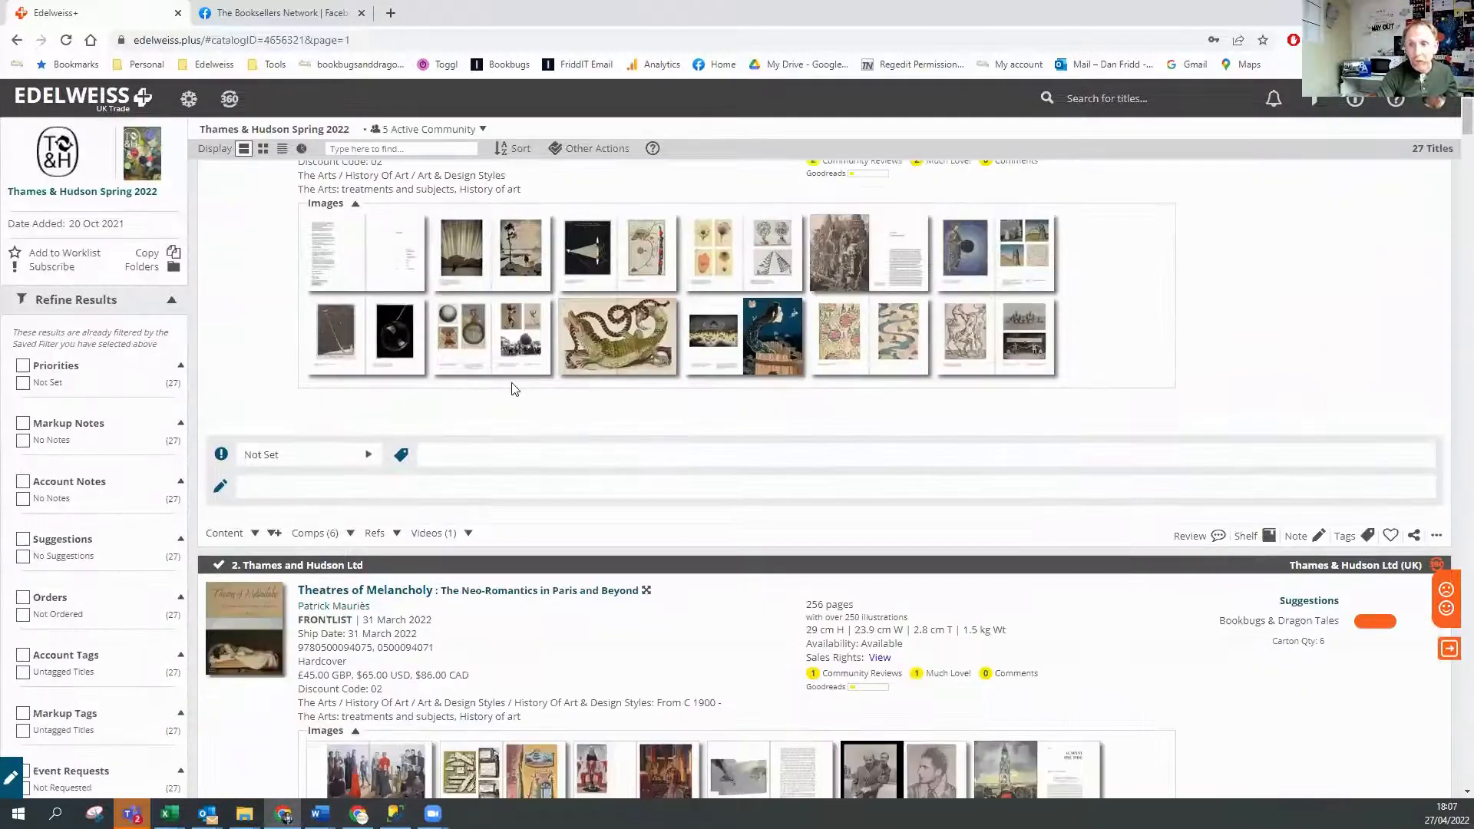
scroll(514, 389, "down", 15)
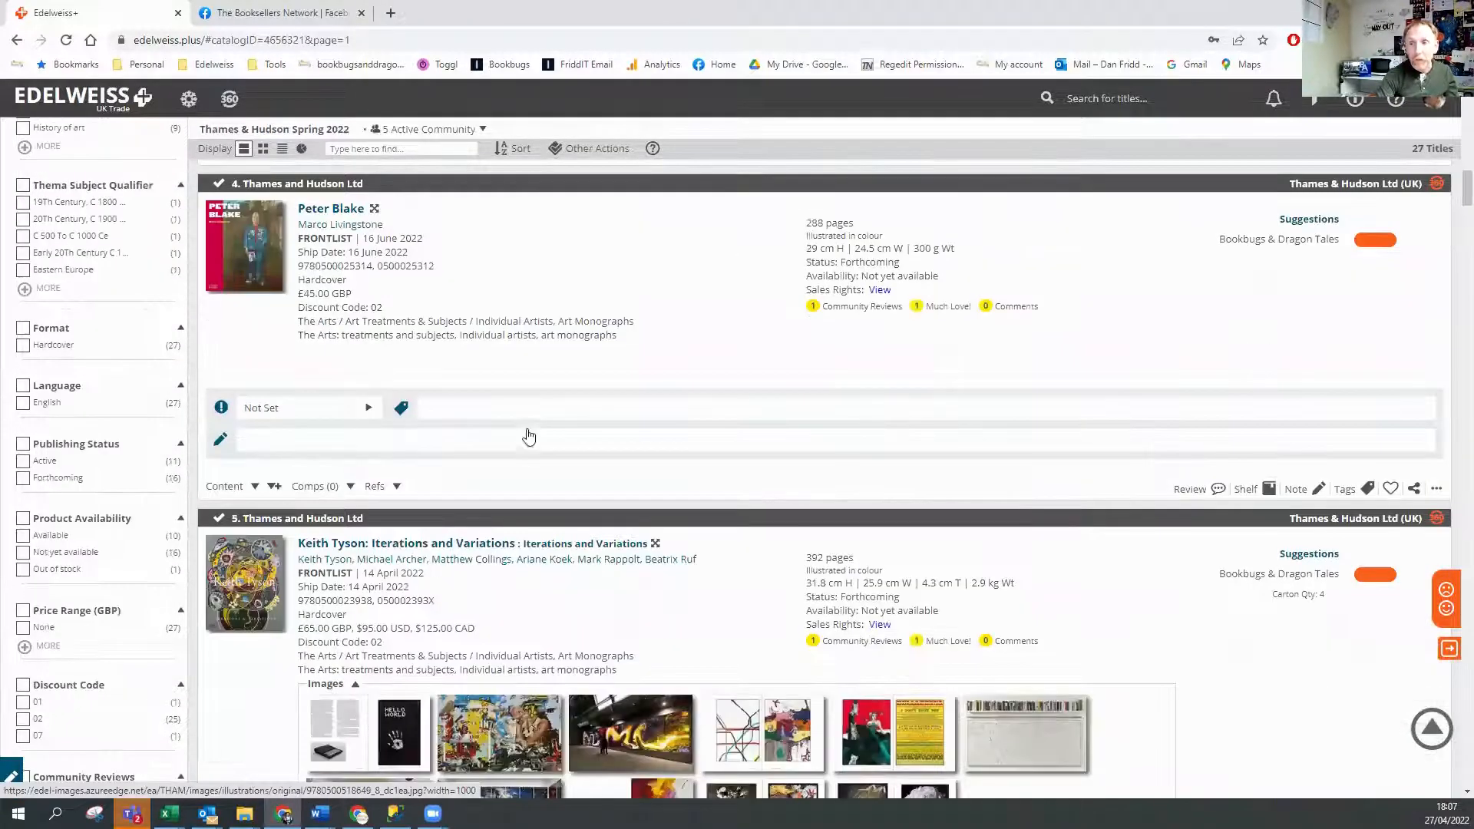
scroll(537, 445, "down", 6)
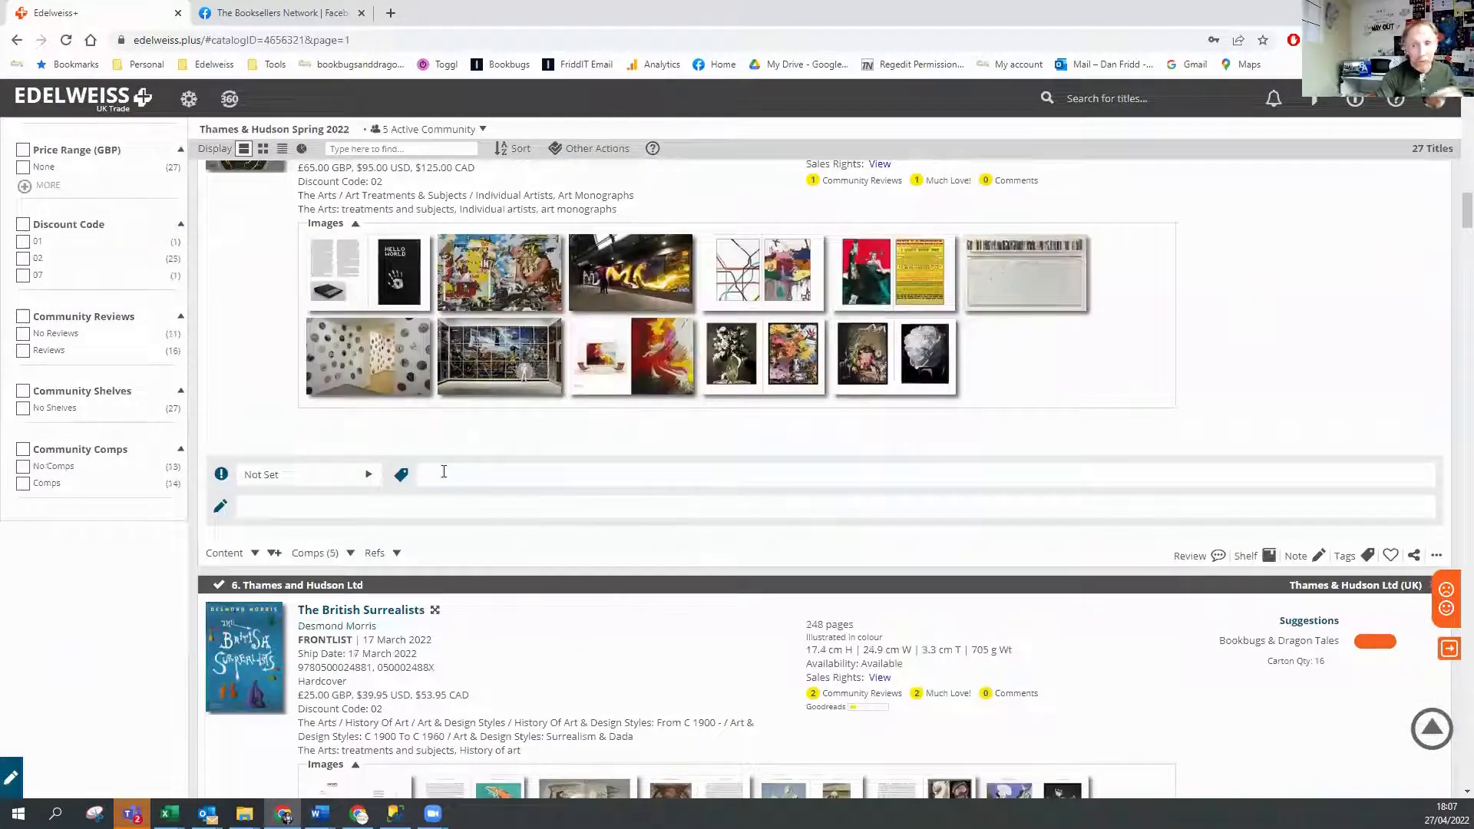
scroll(499, 599, "up", 20)
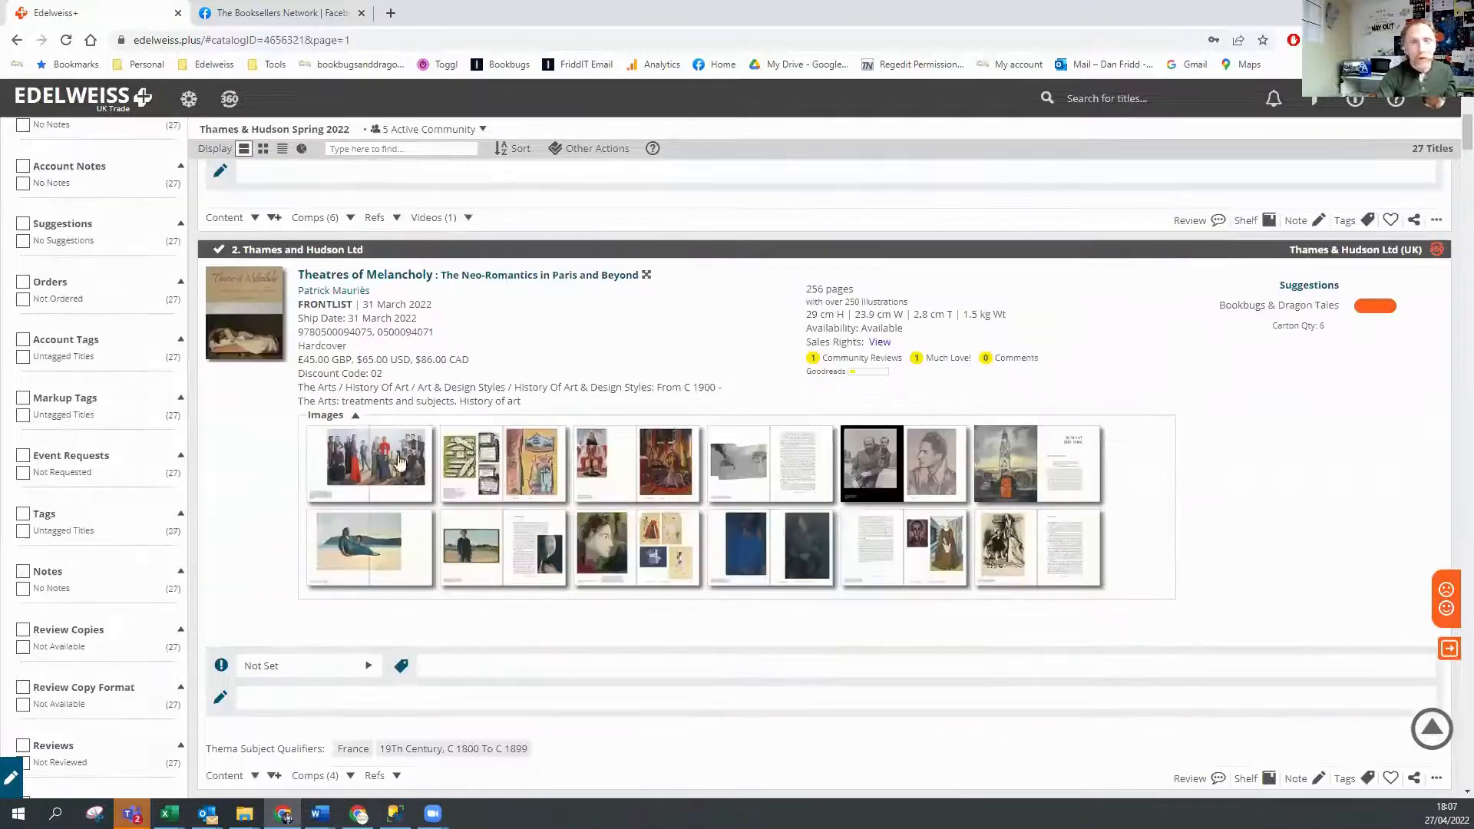
scroll(398, 461, "down", 5)
scroll(439, 457, "up", 10)
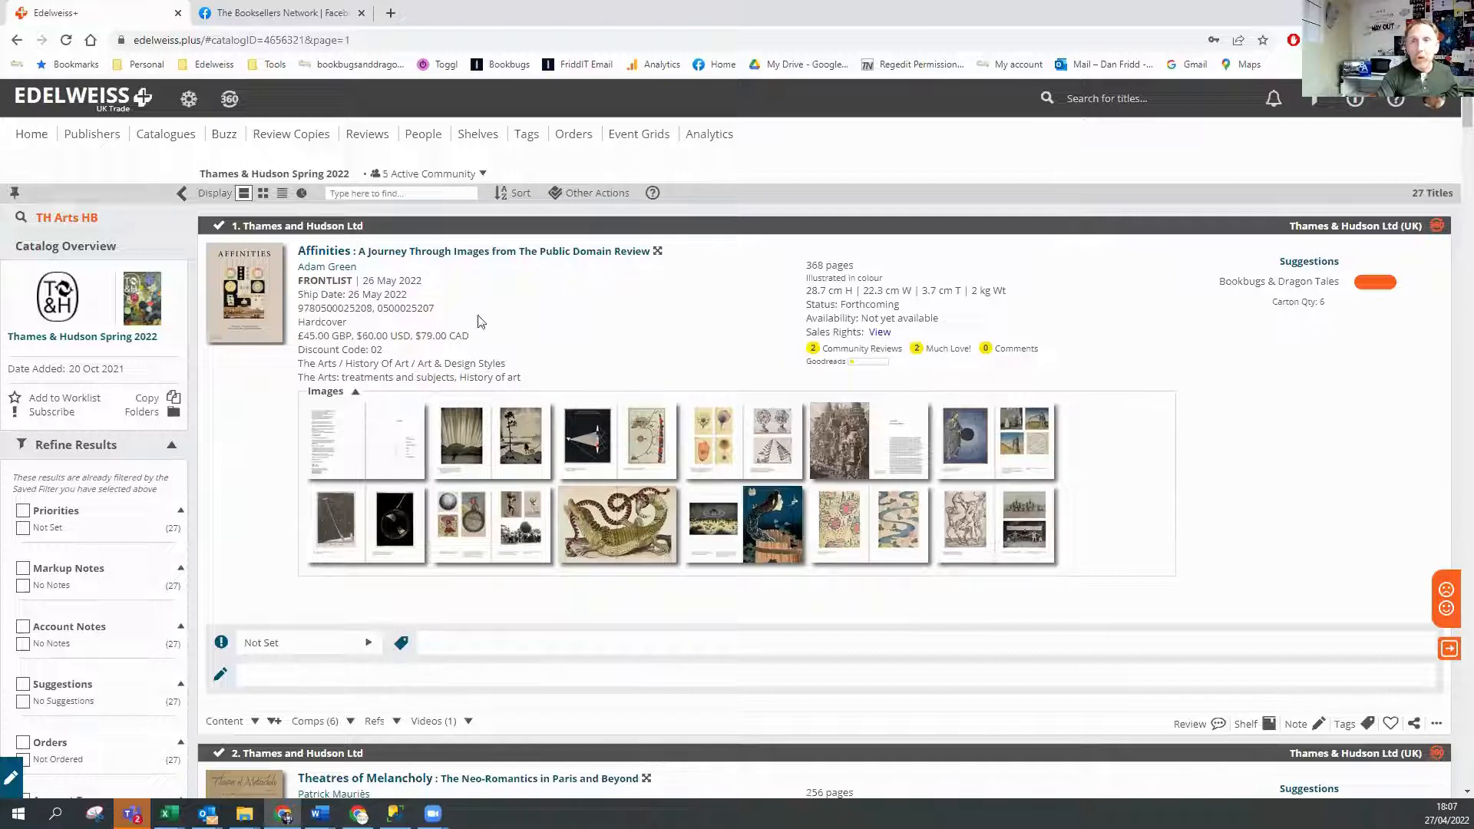
scroll(503, 405, "down", 1)
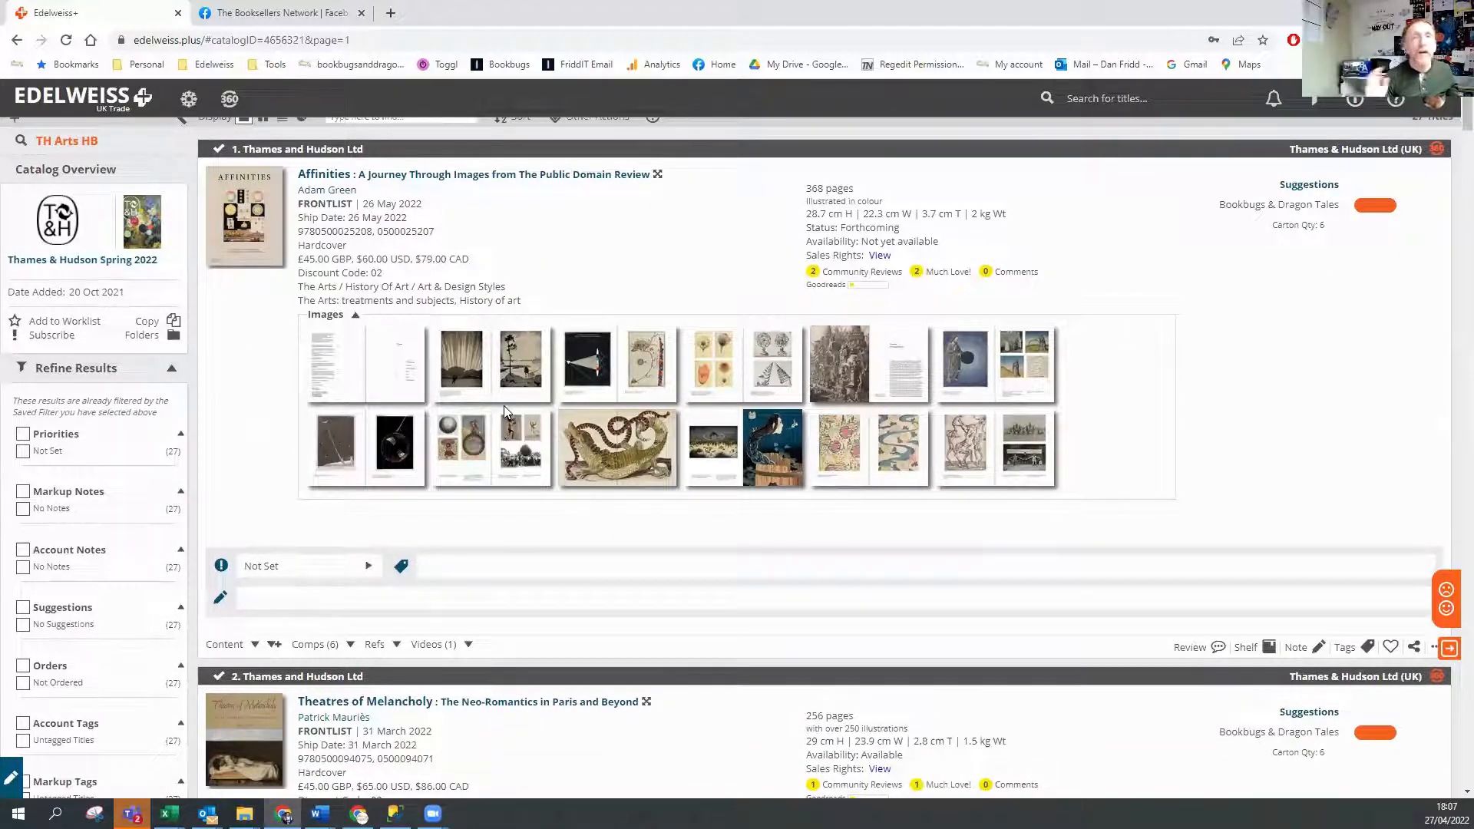
scroll(369, 330, "up", 1)
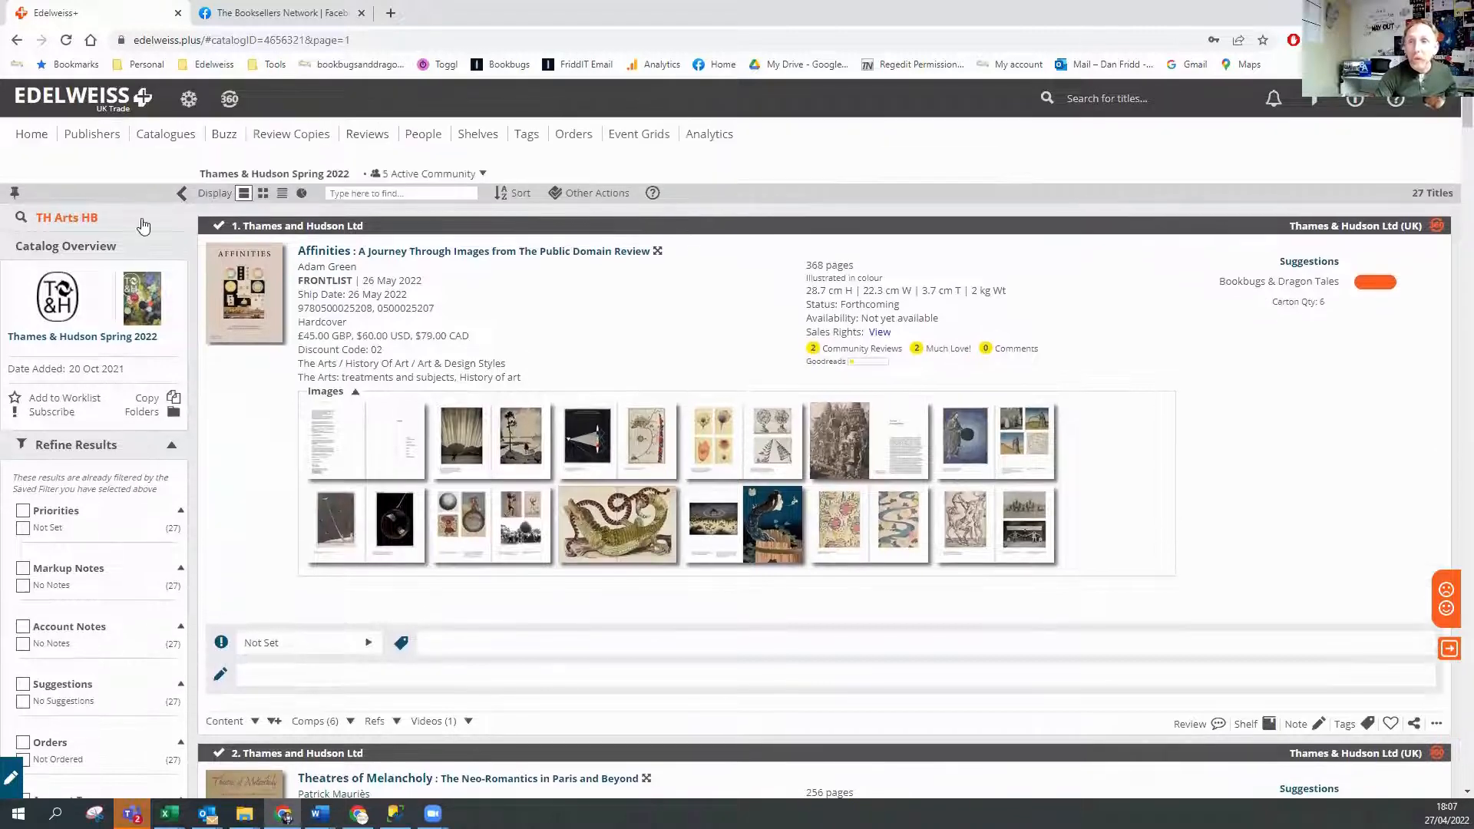
- Open the saved filter TH Arts HB for editing and review the attribute types available for its criteria
left_click(56, 218)
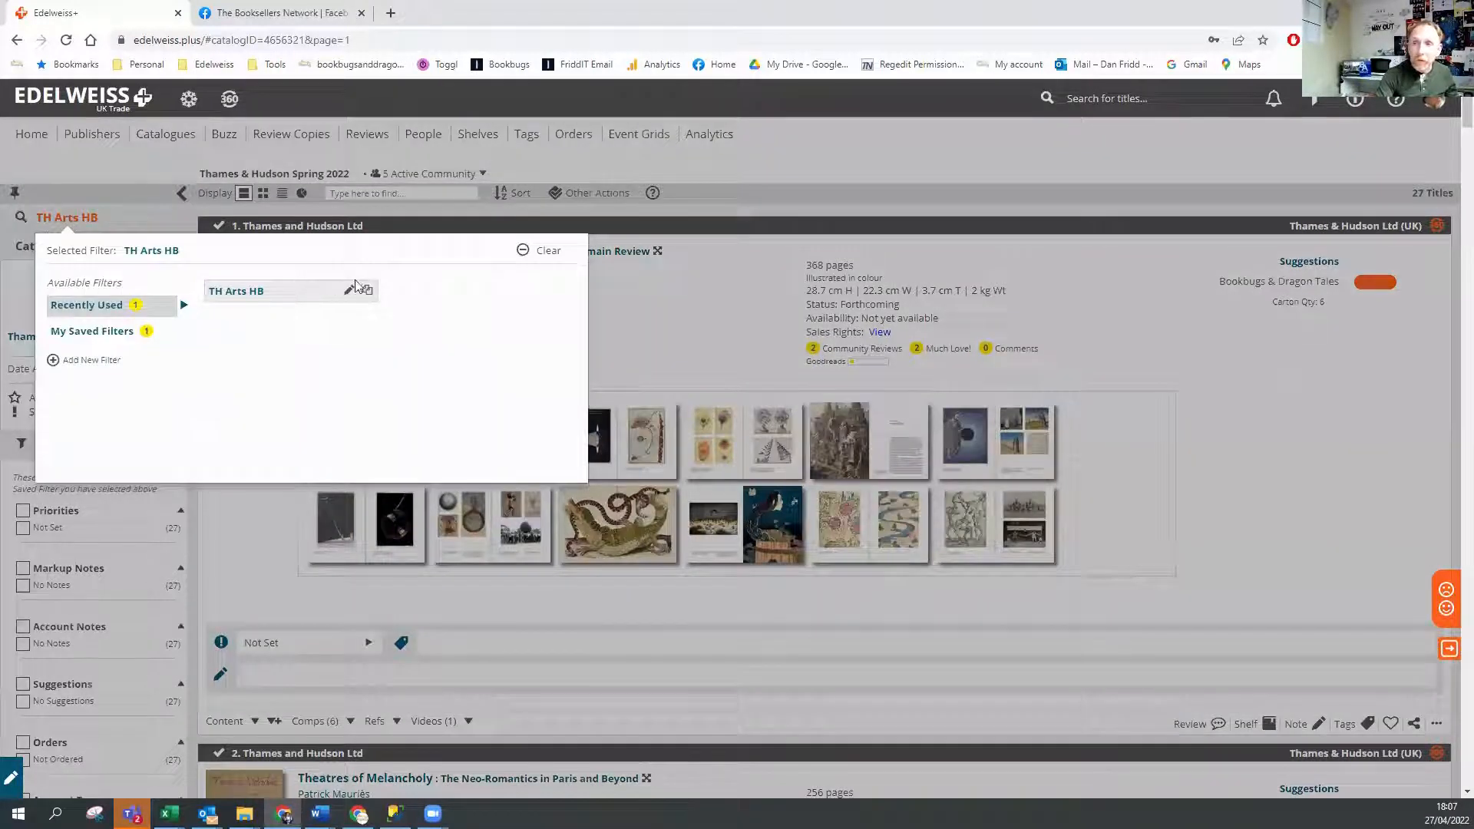
left_click(350, 290)
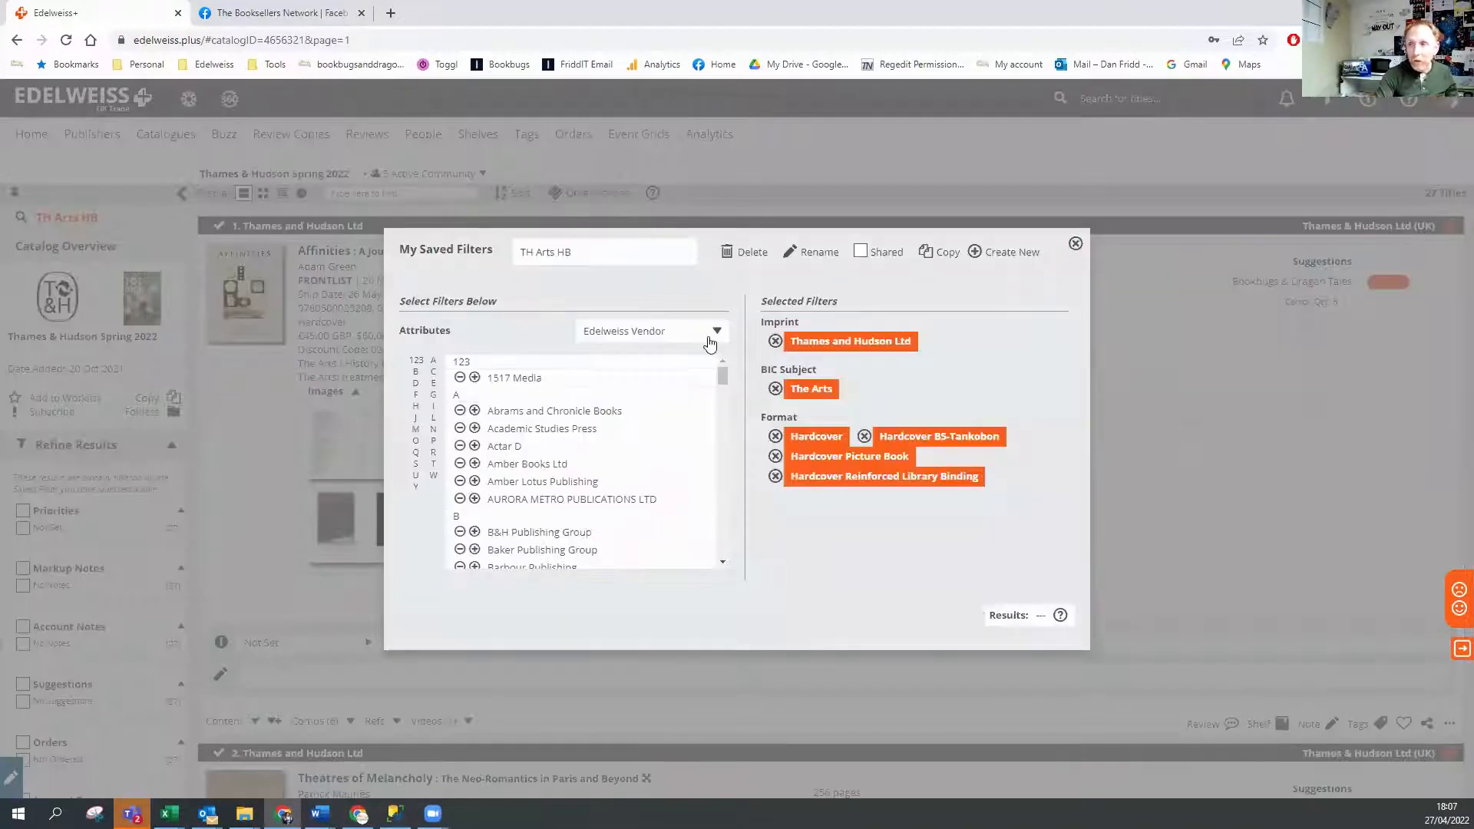
left_click(709, 338)
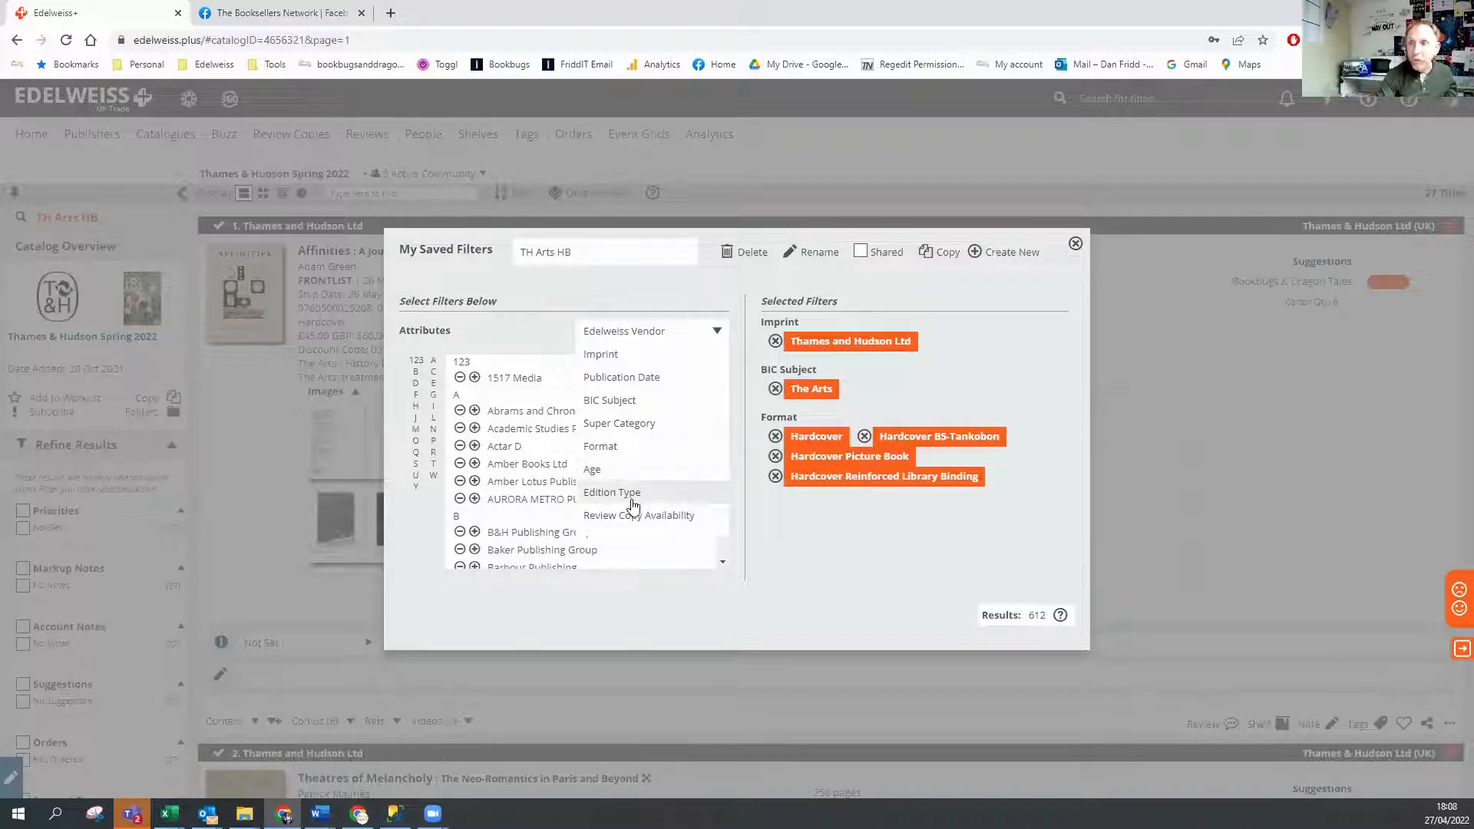
left_click(687, 331)
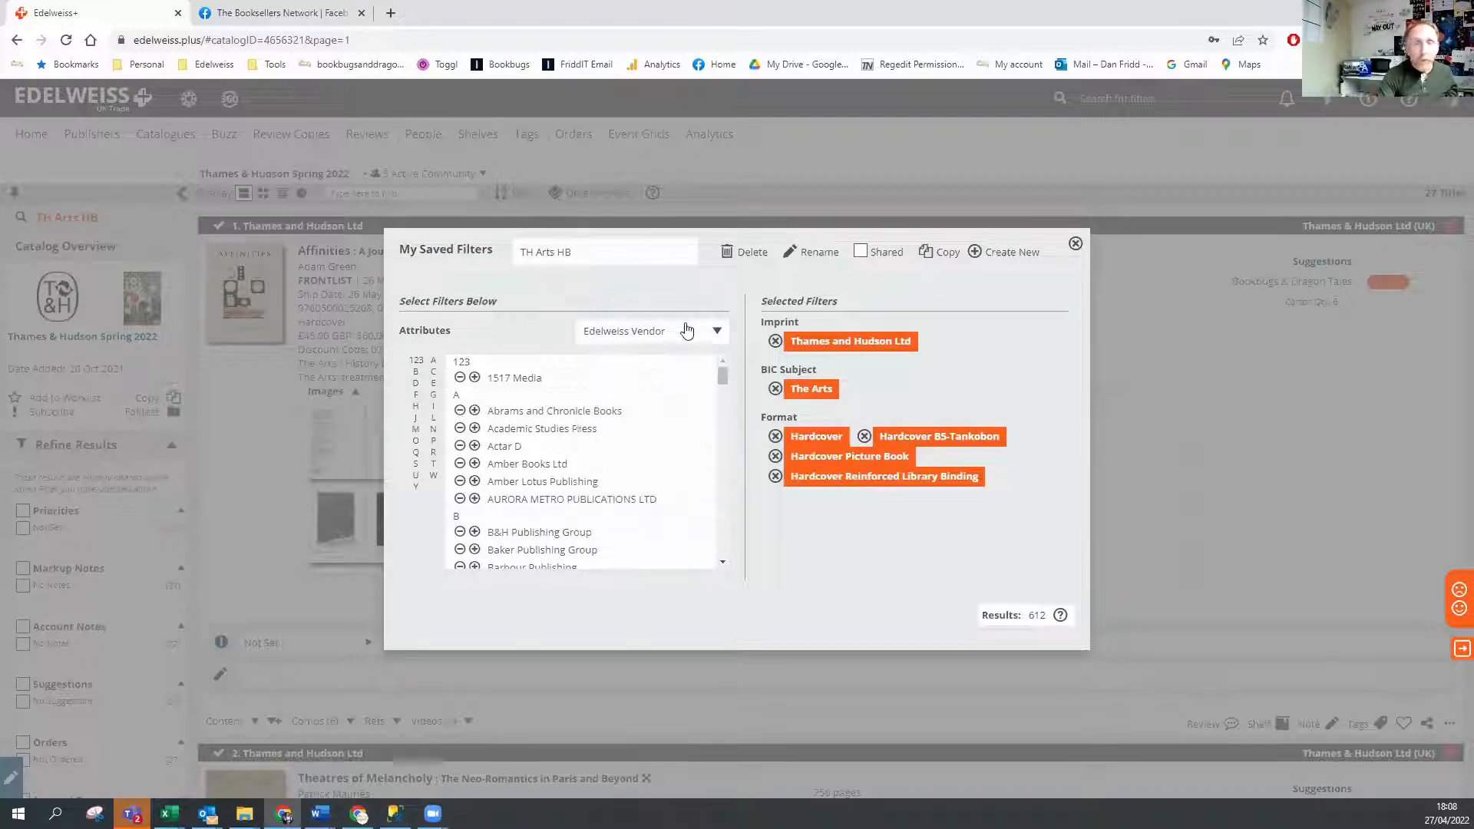